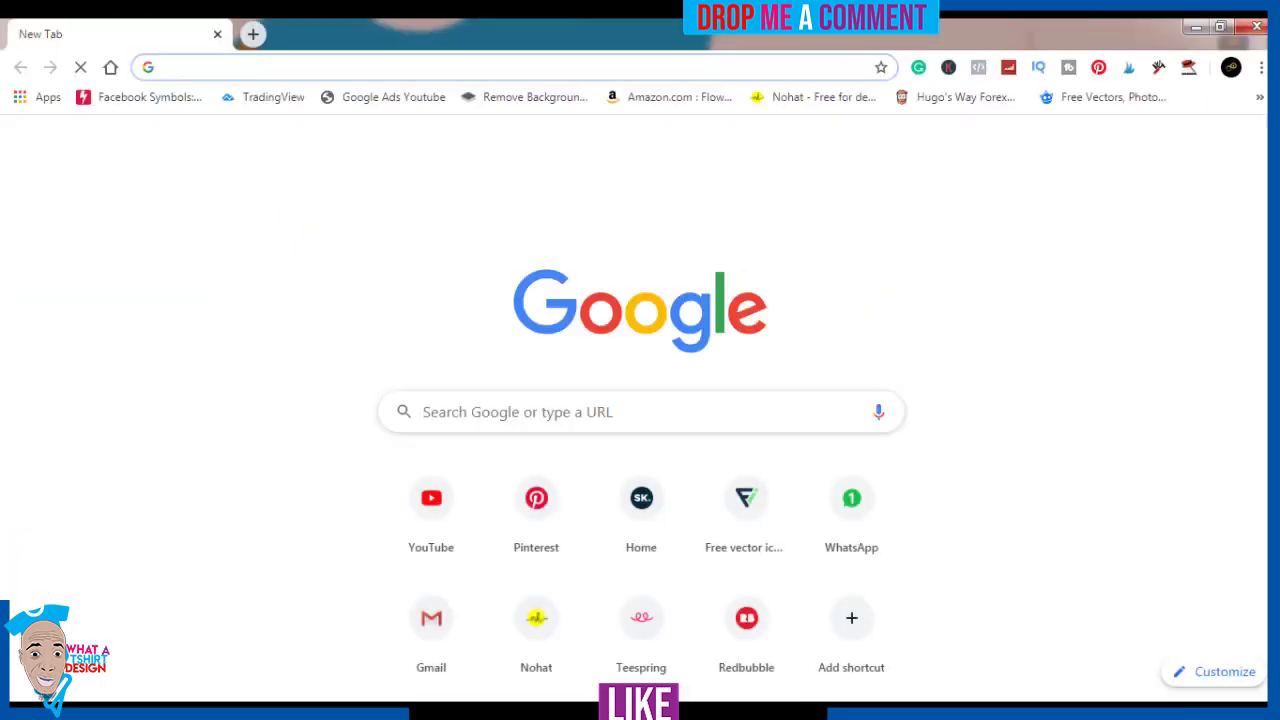
# - Go to canva.com in the Chrome address bar to load the Canva home page
pyautogui.write('c')
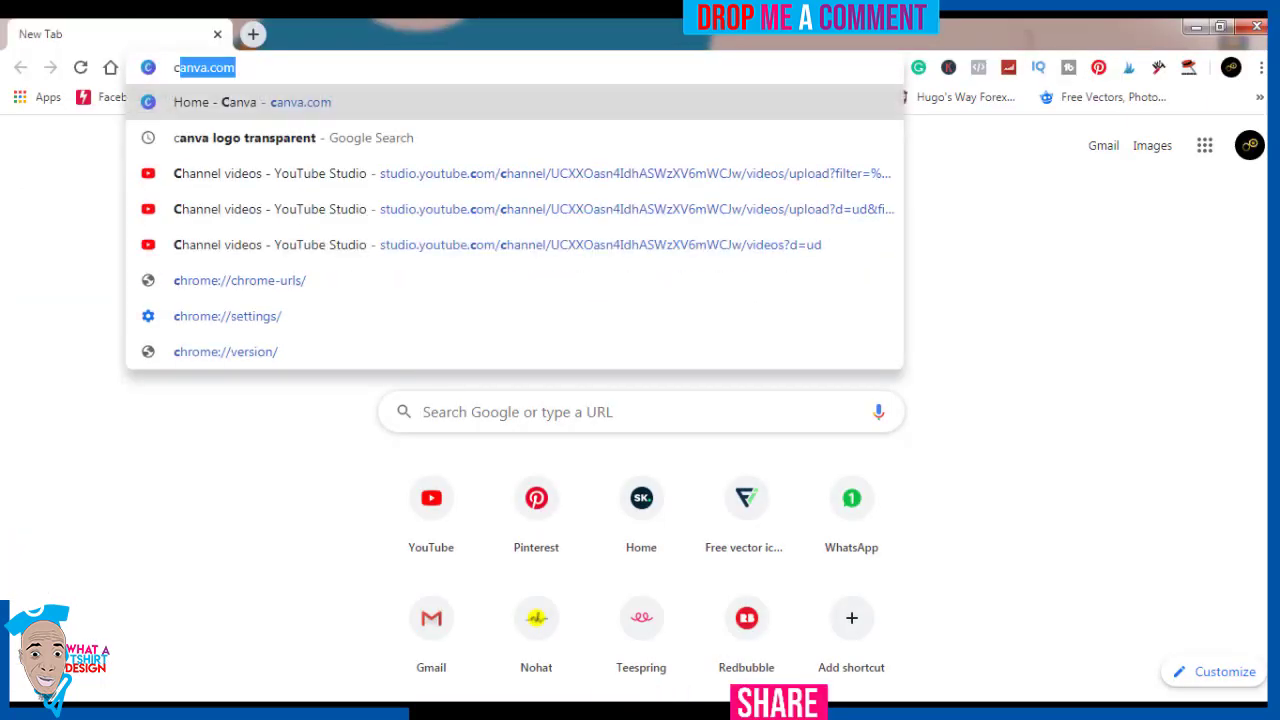
pyautogui.press('Return')
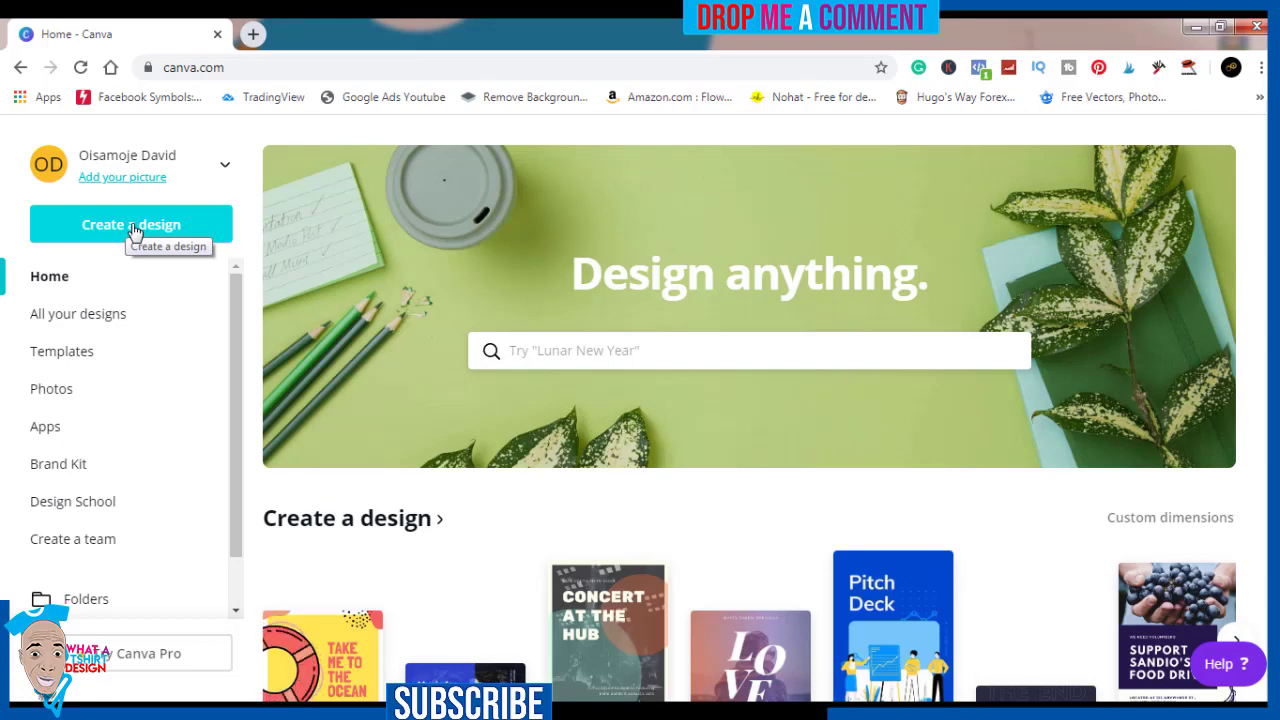
# - Create a custom-size Canva design 4500 px wide and 5400 px high
pyautogui.click(134, 230)
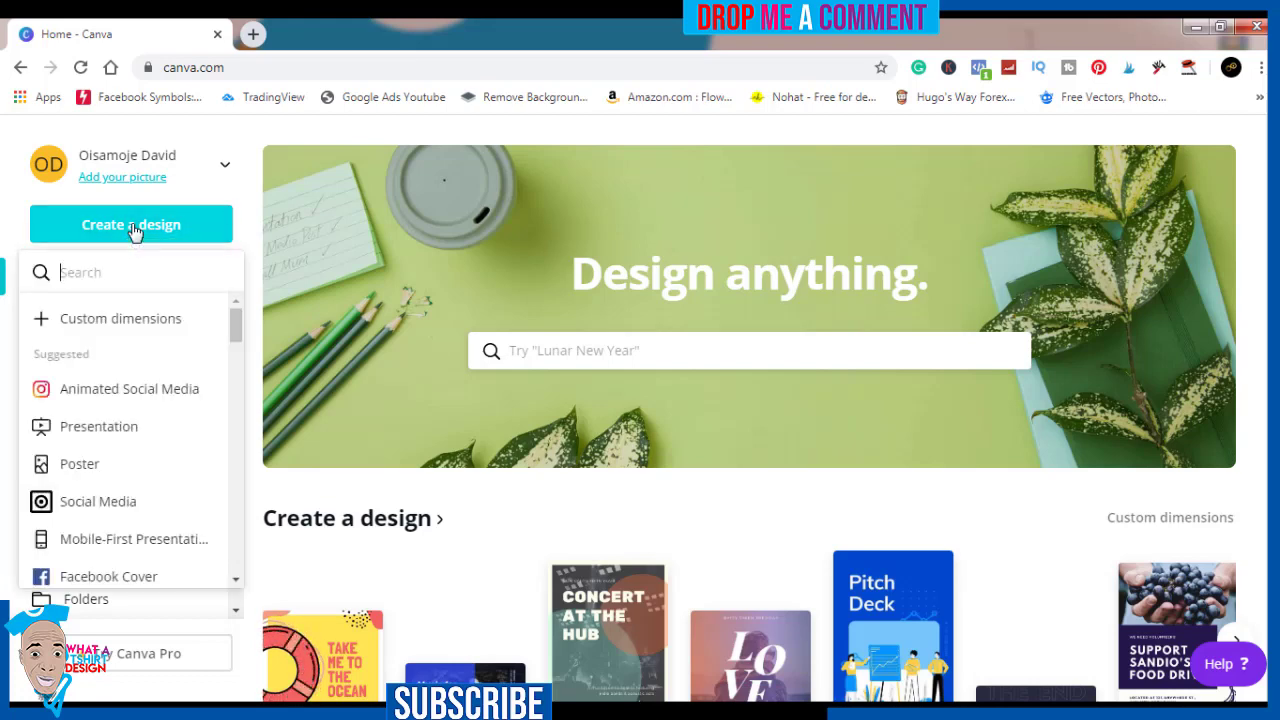
pyautogui.click(136, 322)
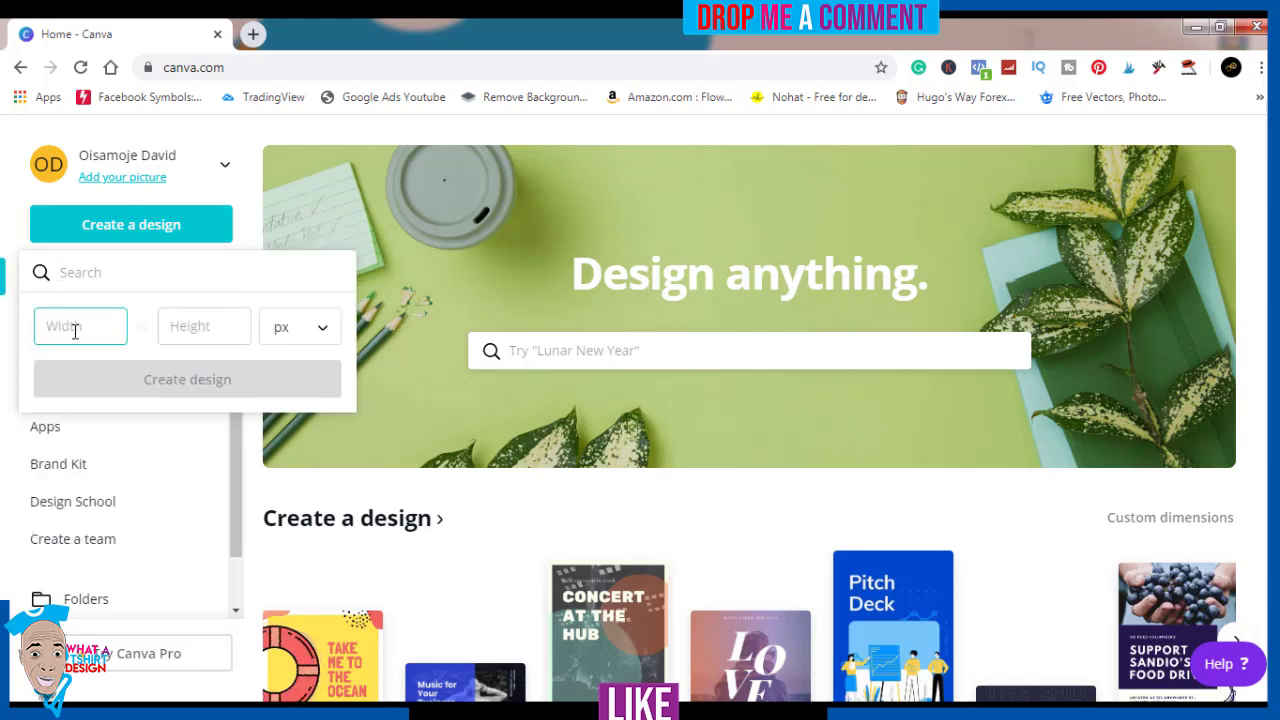
pyautogui.write('4500')
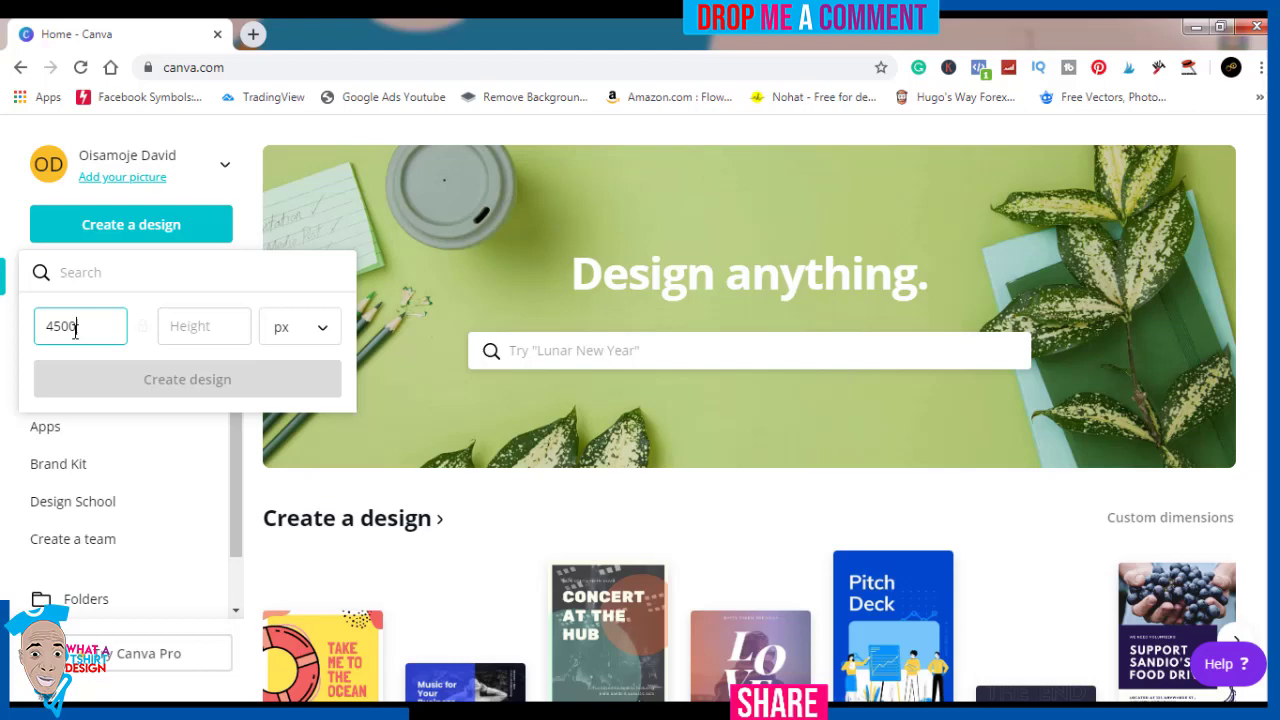
pyautogui.click(180, 324)
pyautogui.write('5400')
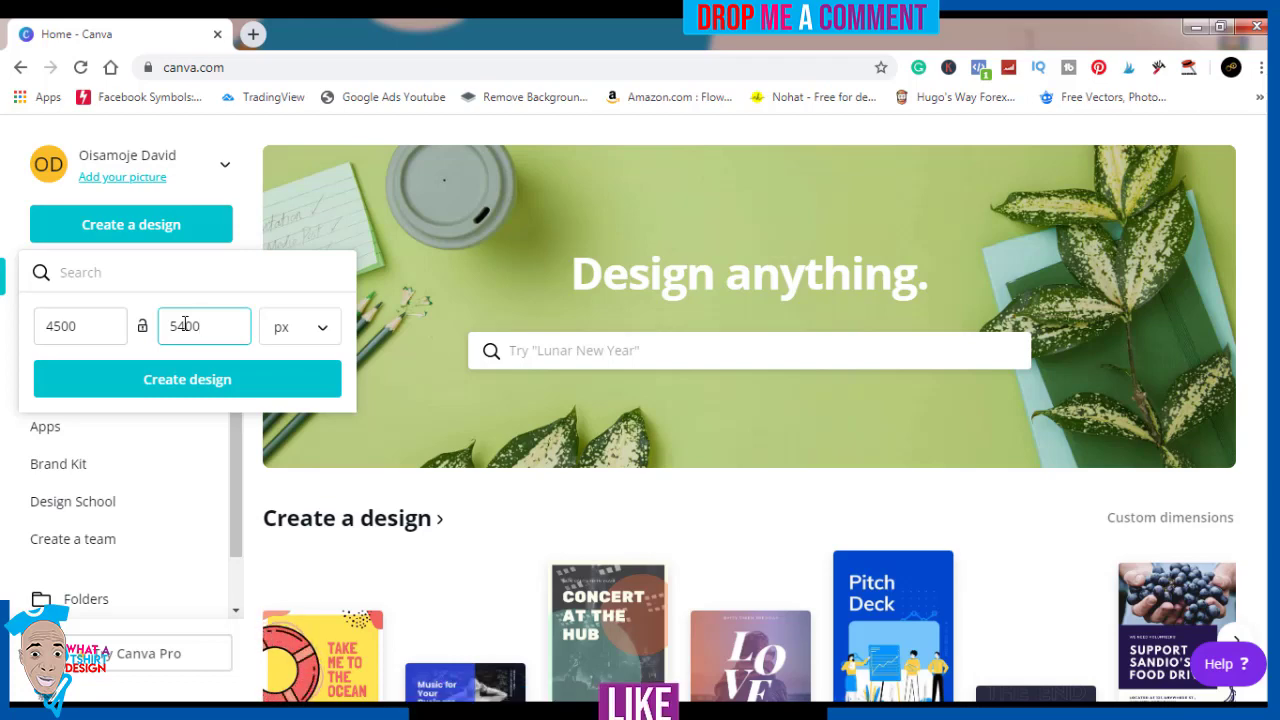
pyautogui.click(197, 381)
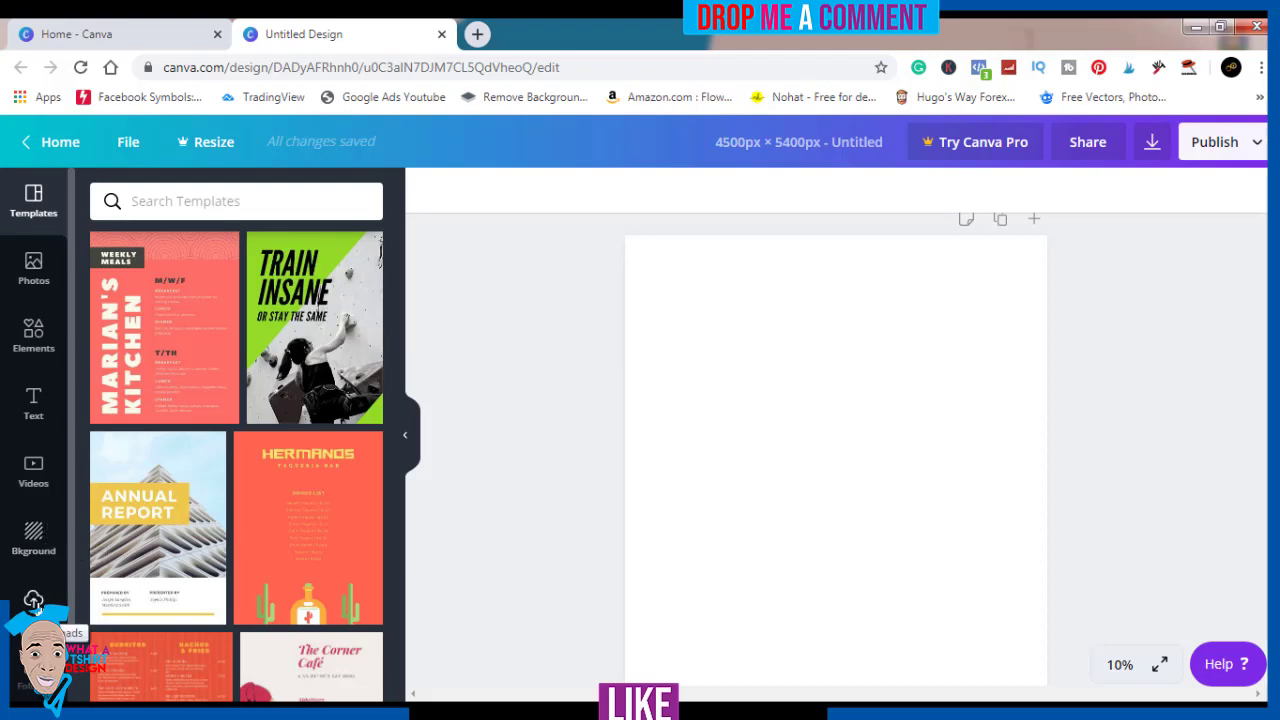
# - Upload the FISH NEW 1 image from the Pictures library into Canva's Uploads
pyautogui.click(38, 600)
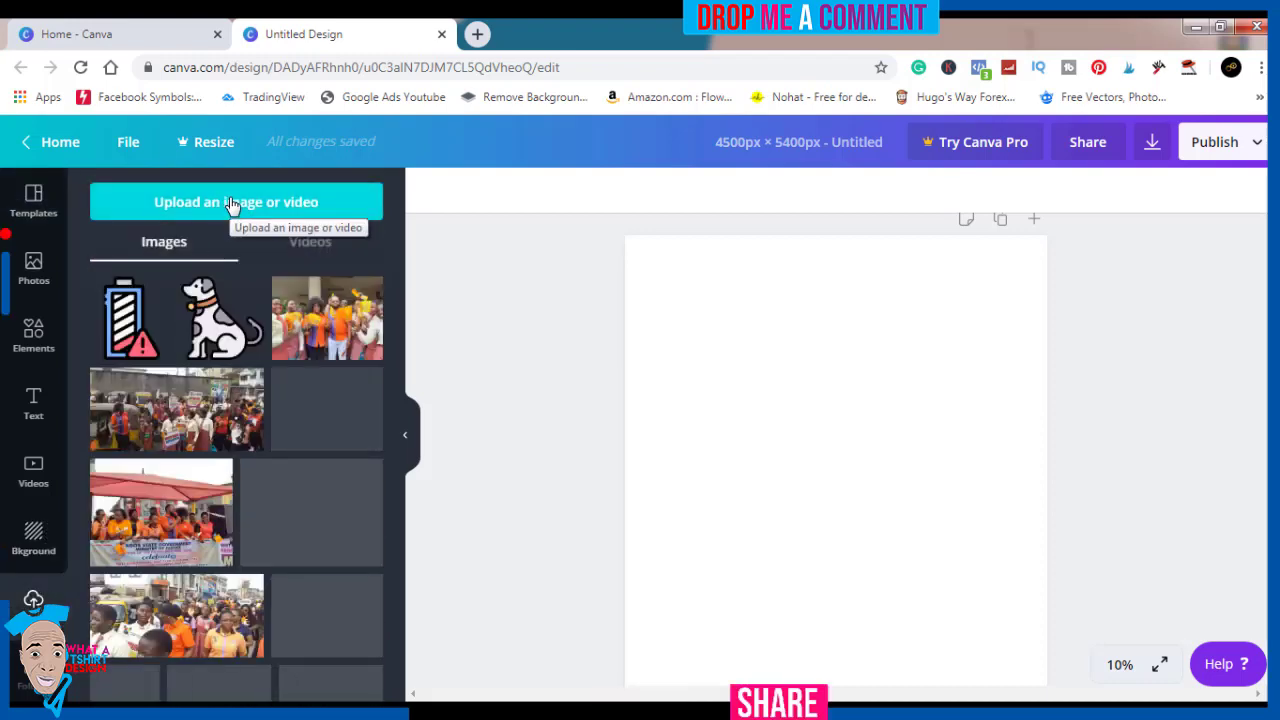
pyautogui.click(230, 203)
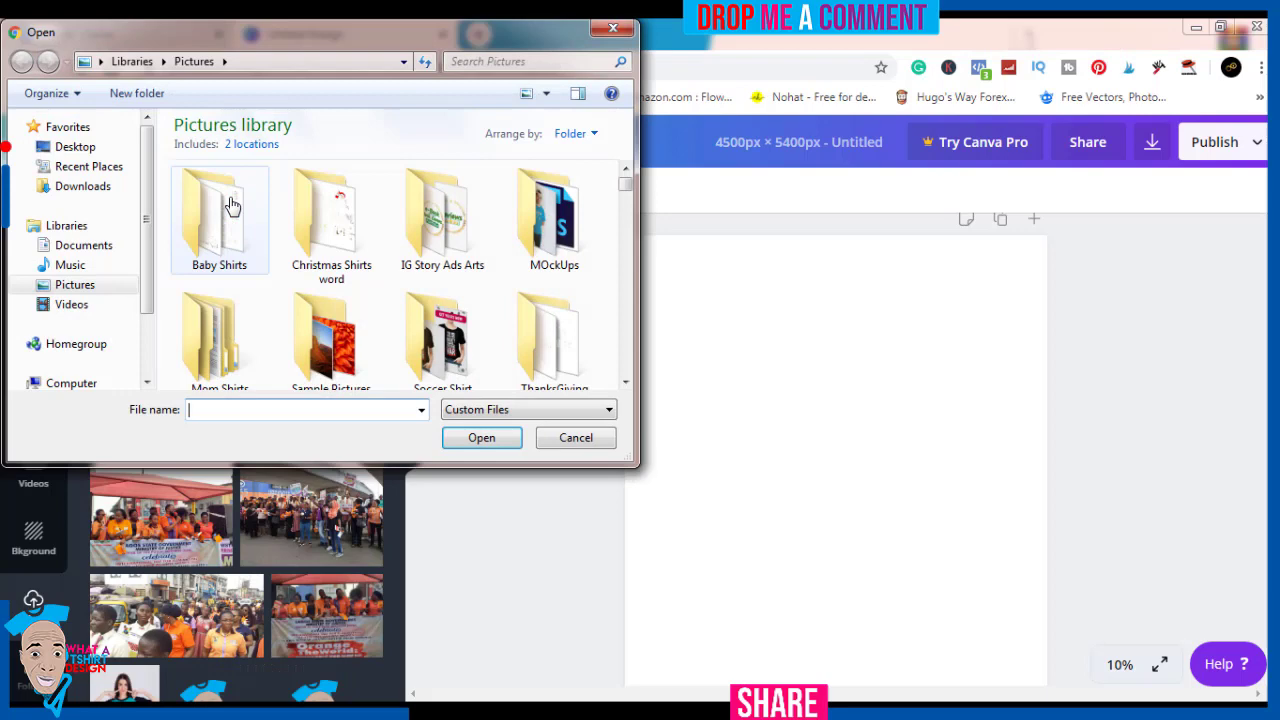
pyautogui.click(357, 345)
pyautogui.press('f')
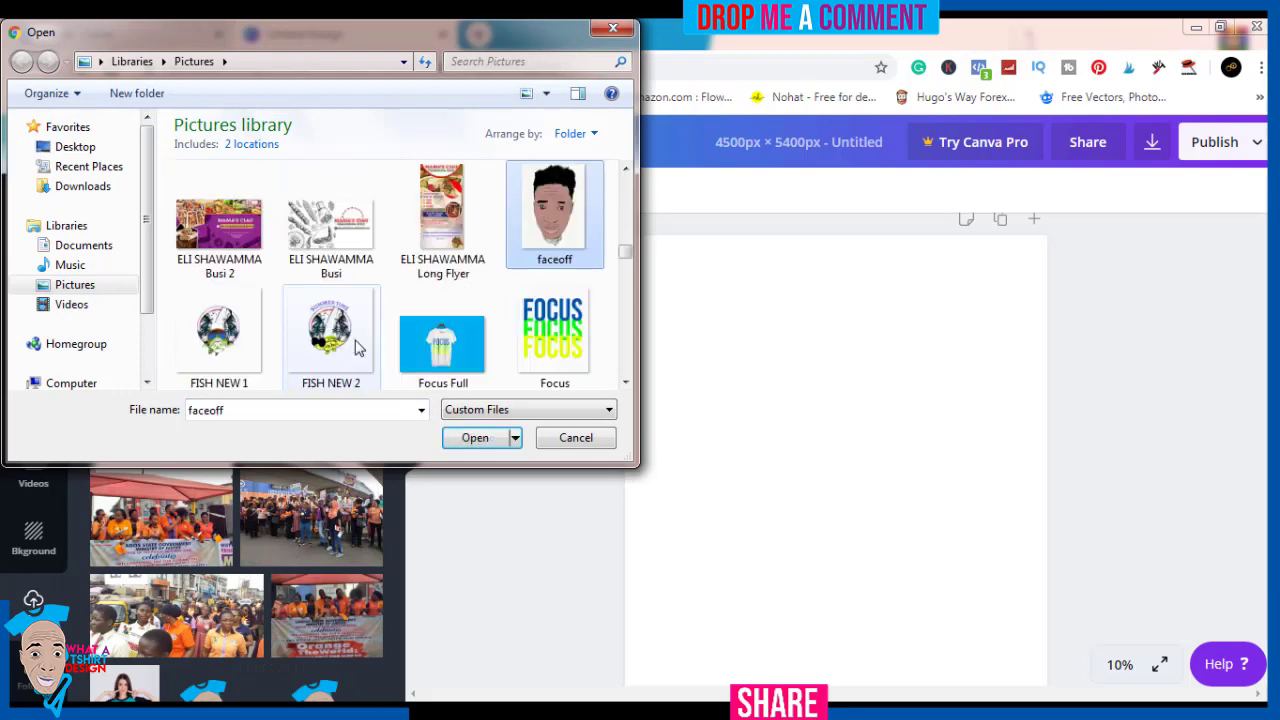
pyautogui.click(220, 340)
pyautogui.click(460, 438)
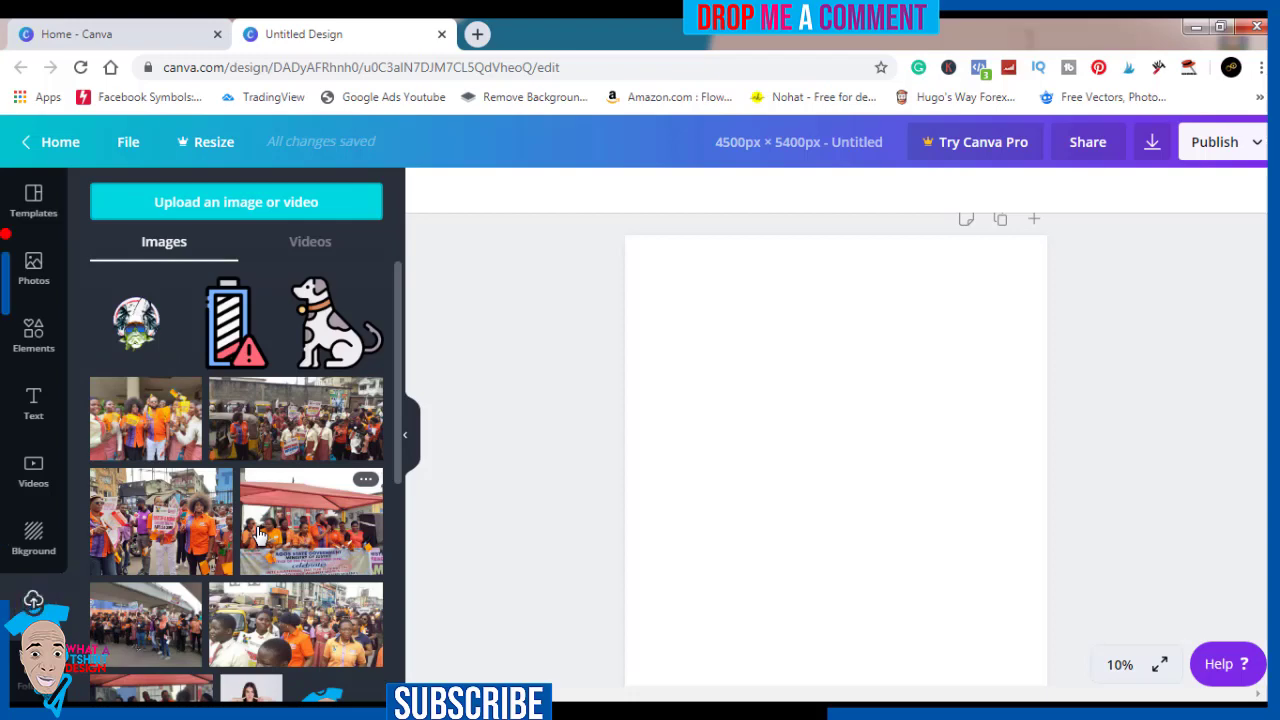
# - Add the fish graphic, enlarge it to about 5250 px and centre it horizontally
pyautogui.click(124, 318)
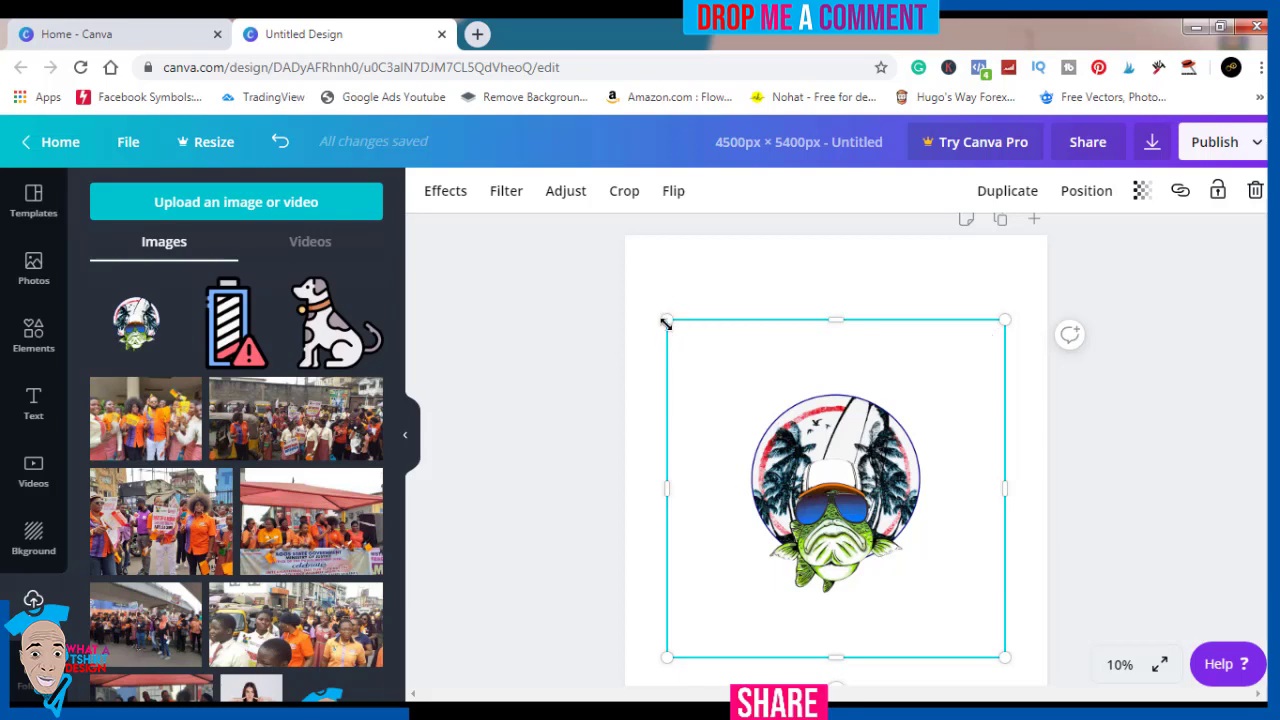
pyautogui.moveTo(667, 320); pyautogui.dragTo(432, 176)
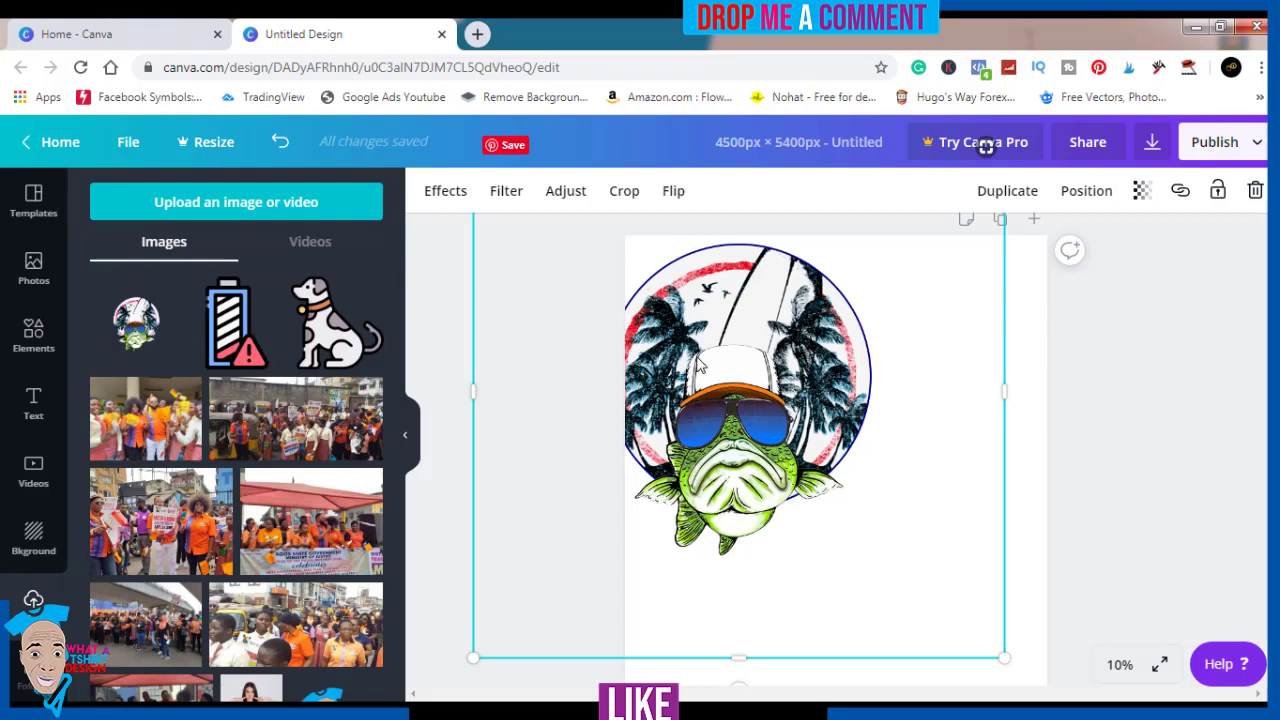
pyautogui.moveTo(743, 354); pyautogui.dragTo(793, 352)
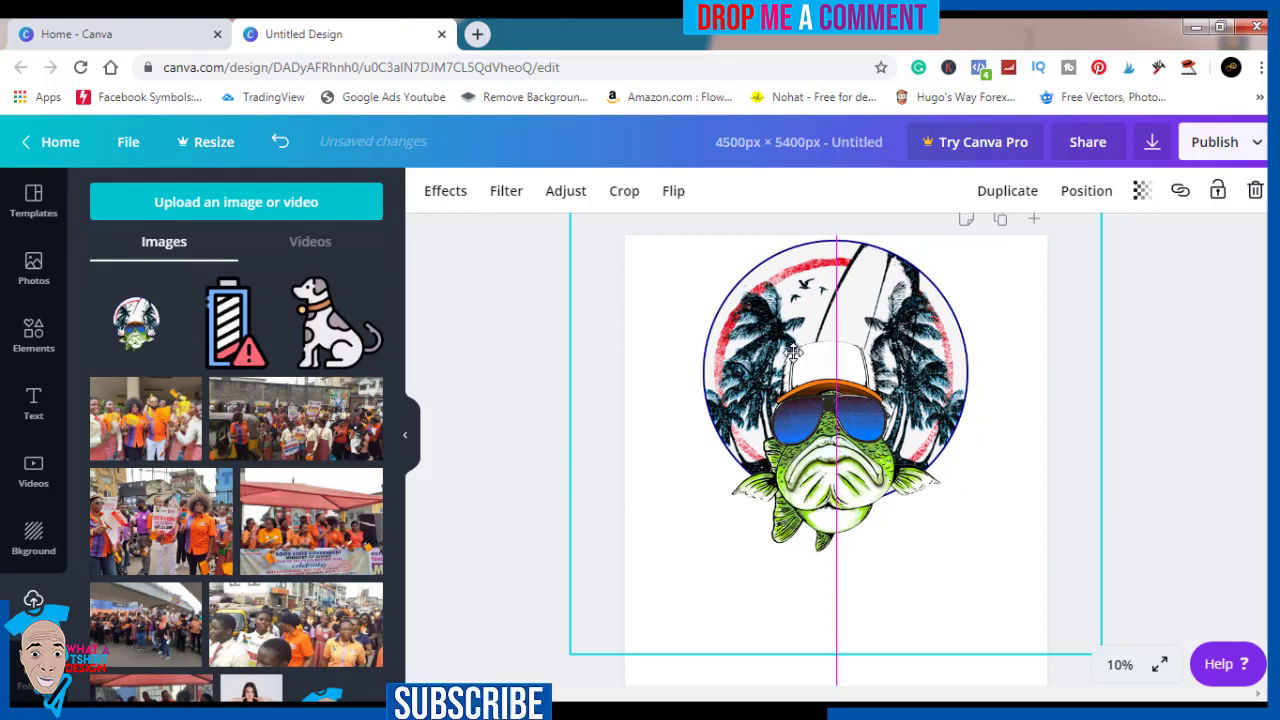
pyautogui.moveTo(793, 352); pyautogui.dragTo(793, 367)
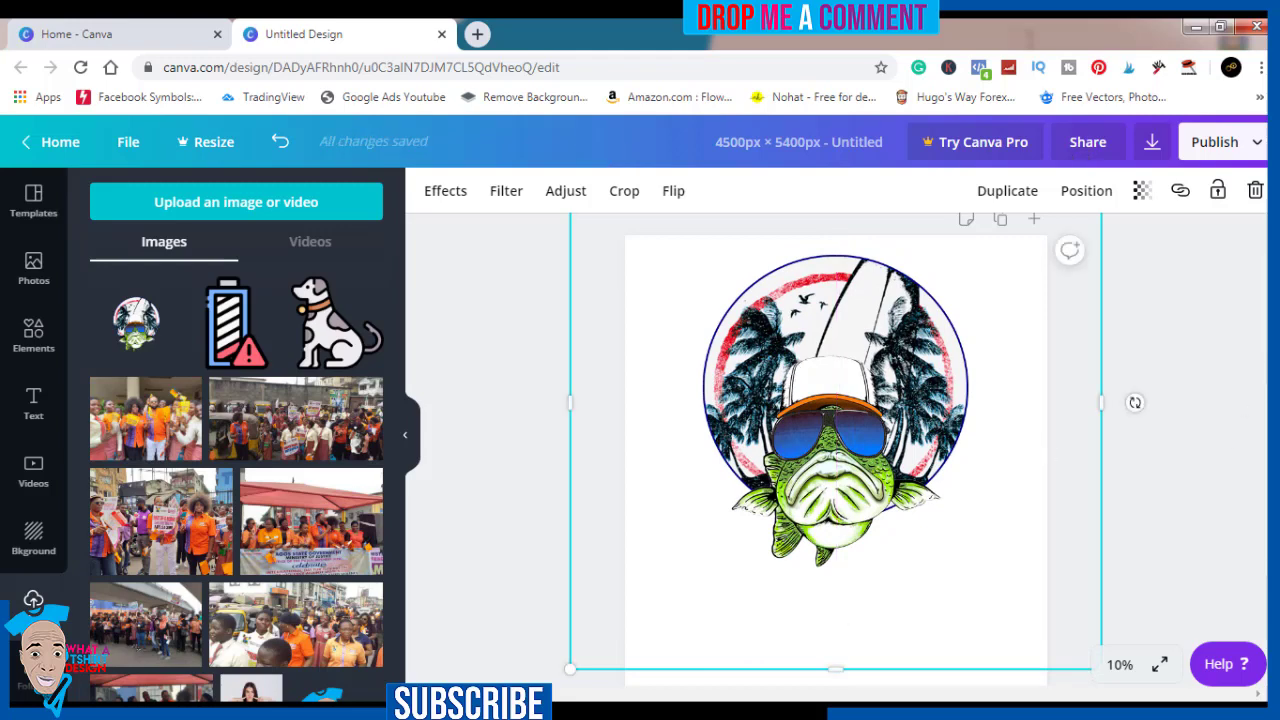
# - Move the fish graphic further down the page and reselect it
pyautogui.scroll(-2, 835, 456)
pyautogui.scroll(2, 835, 450)
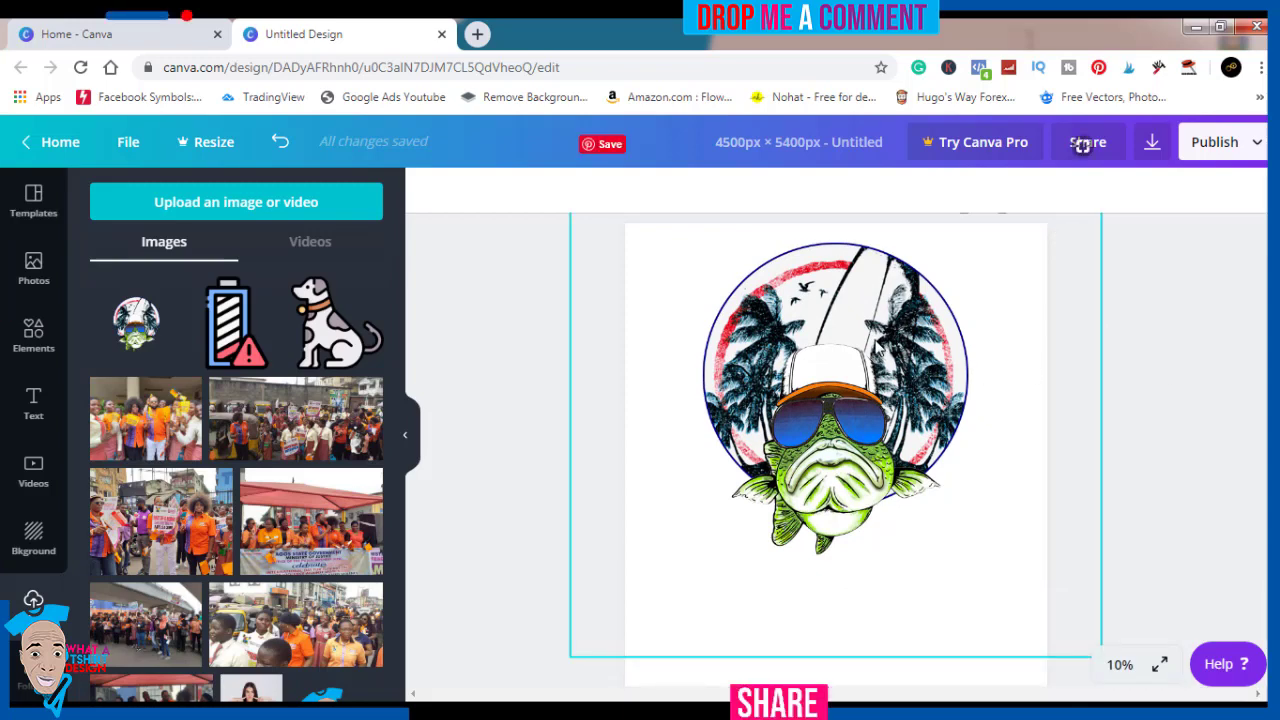
pyautogui.moveTo(881, 350); pyautogui.dragTo(875, 420)
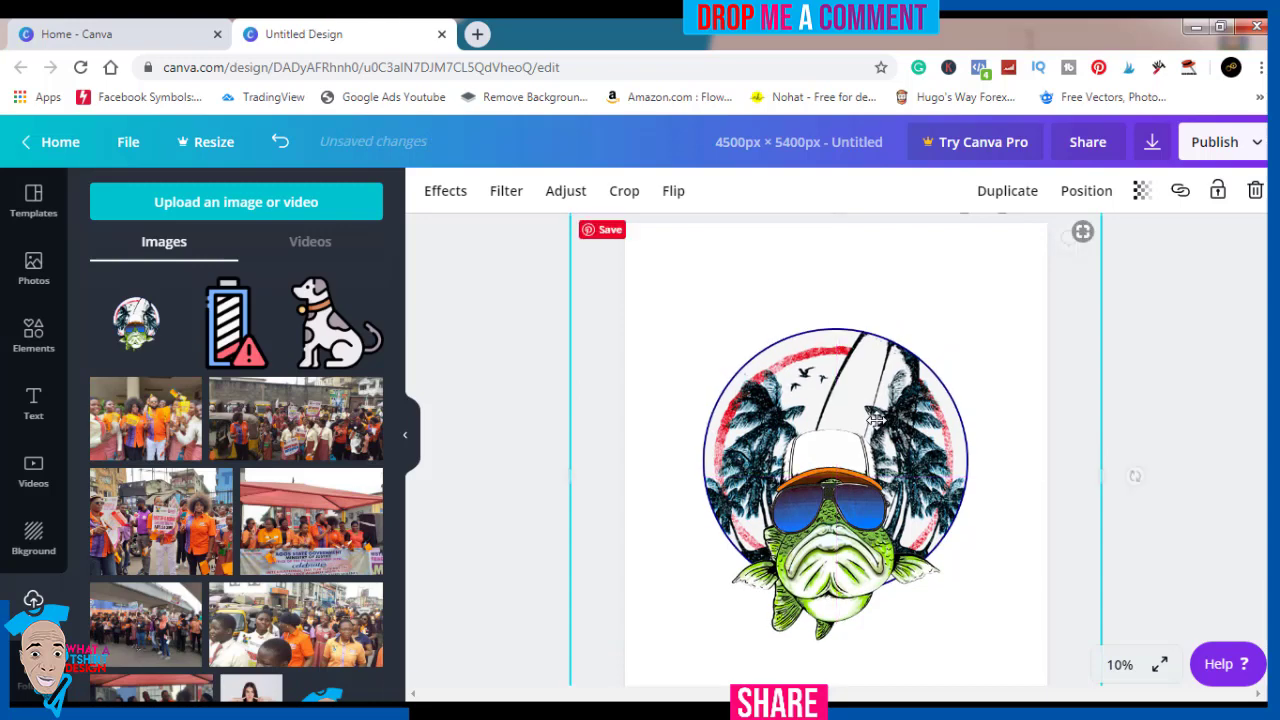
pyautogui.scroll(1, 975, 368)
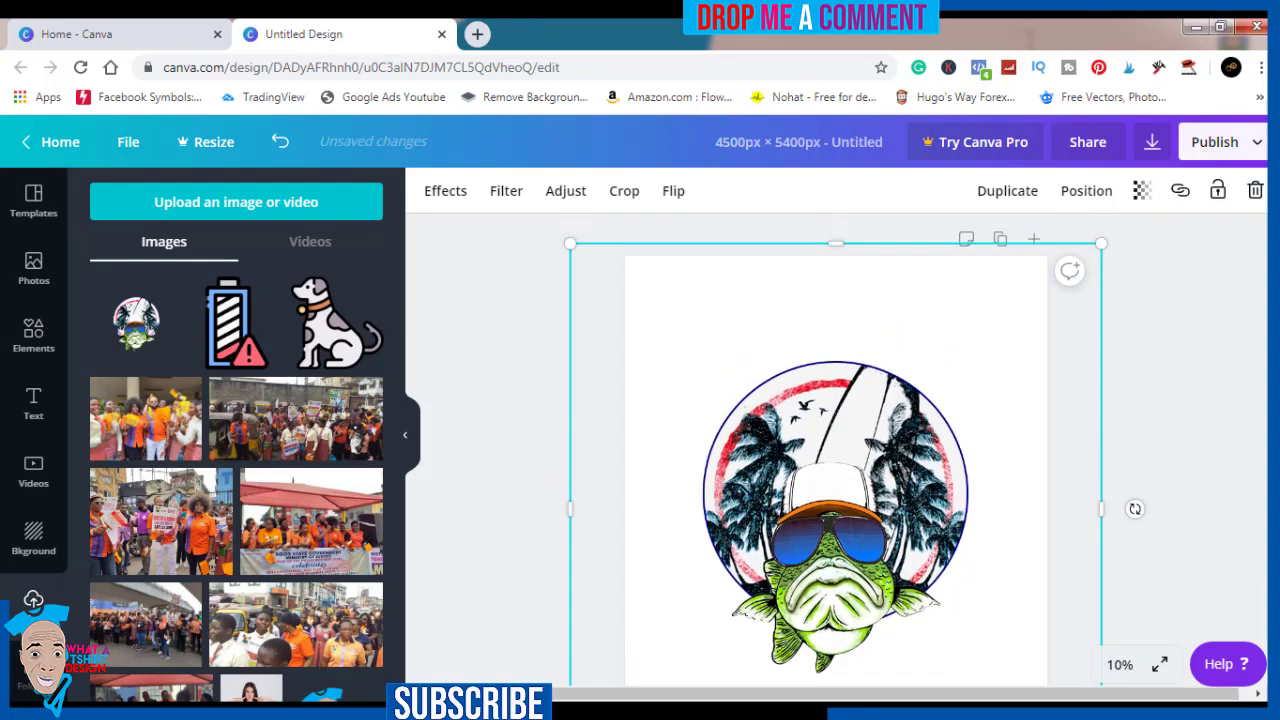
pyautogui.click(975, 368)
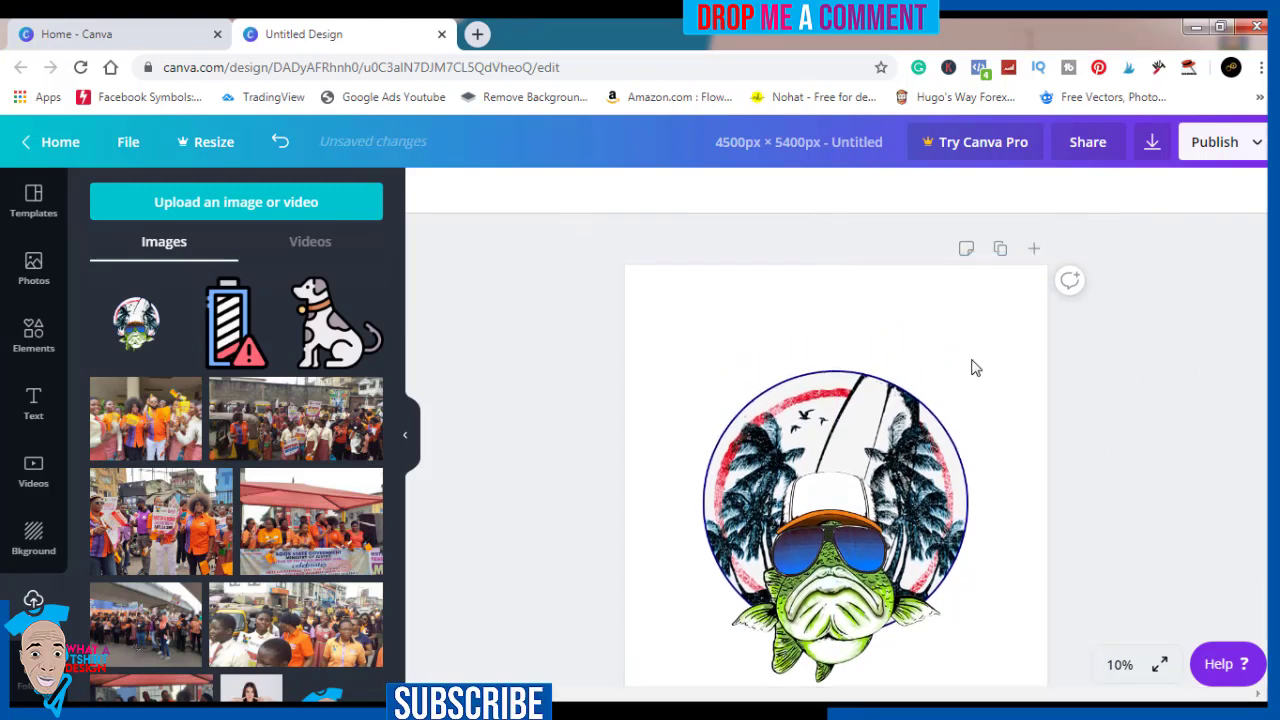
pyautogui.click(855, 441)
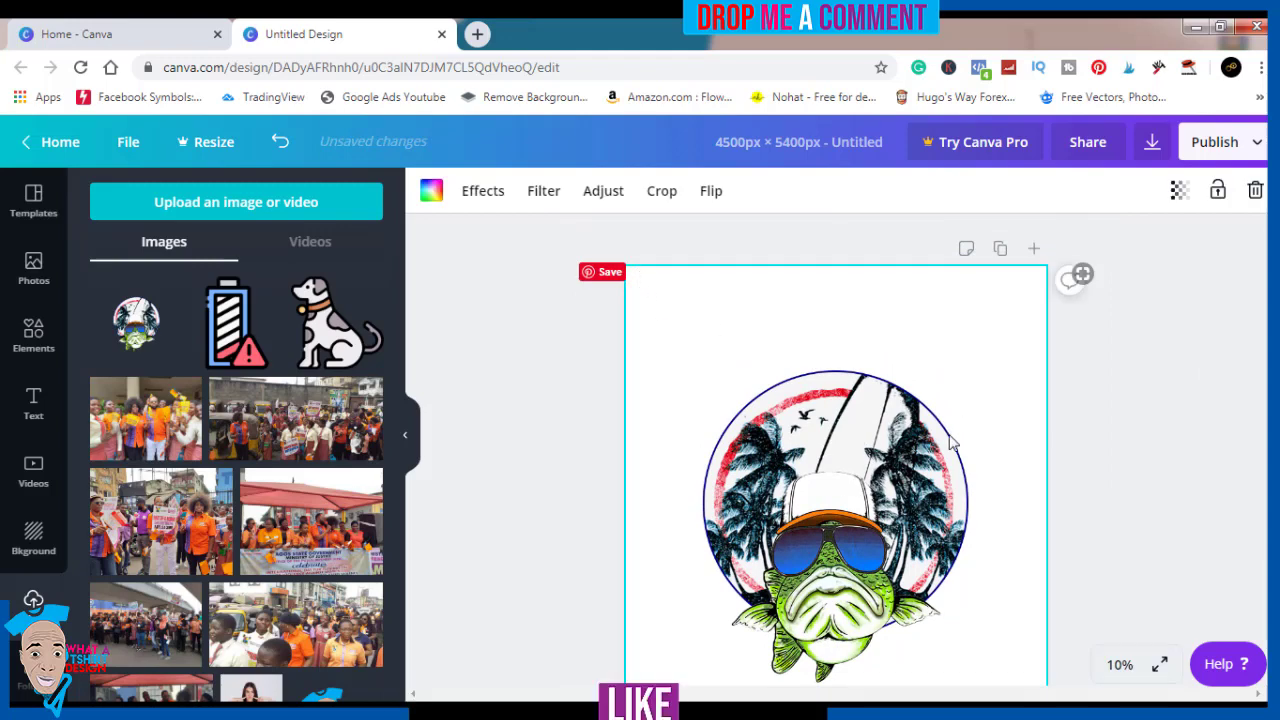
# - Crop the fish graphic, enlarging and repositioning the image within its crop frame
pyautogui.doubleClick(889, 504)
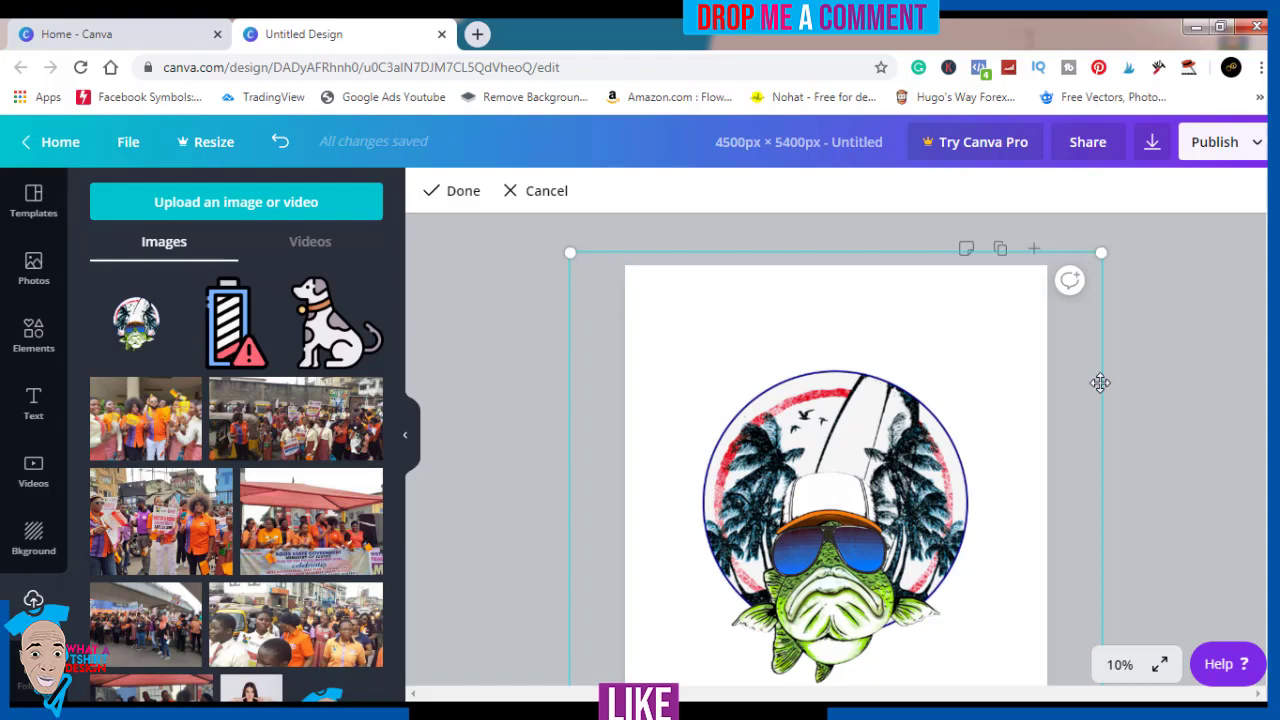
pyautogui.moveTo(1120, 233); pyautogui.dragTo(1198, 214)
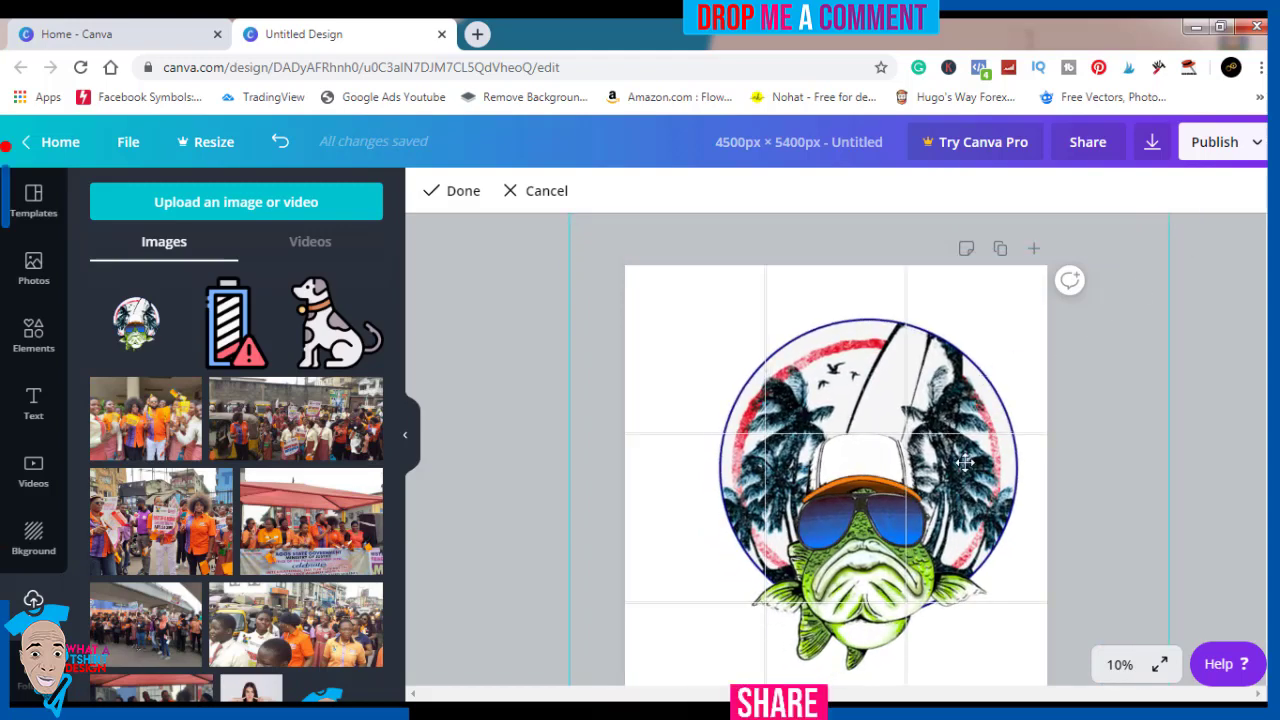
pyautogui.moveTo(965, 462); pyautogui.dragTo(921, 545)
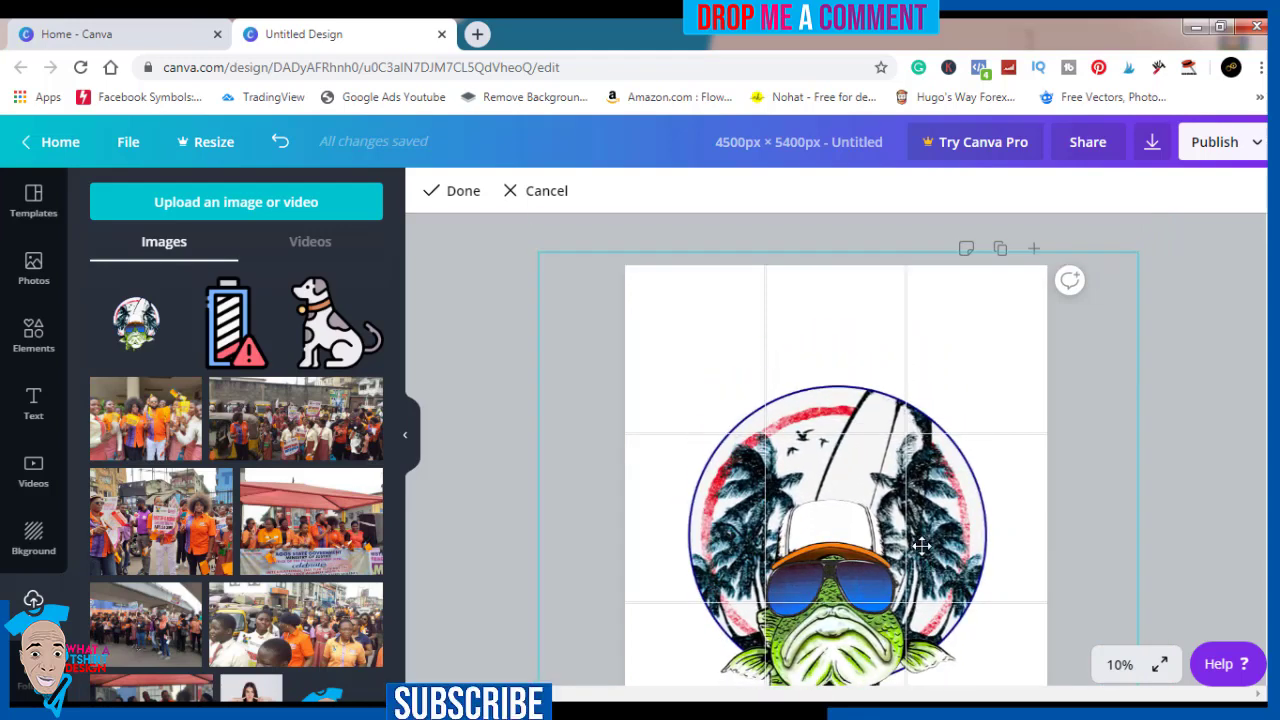
pyautogui.click(1218, 436)
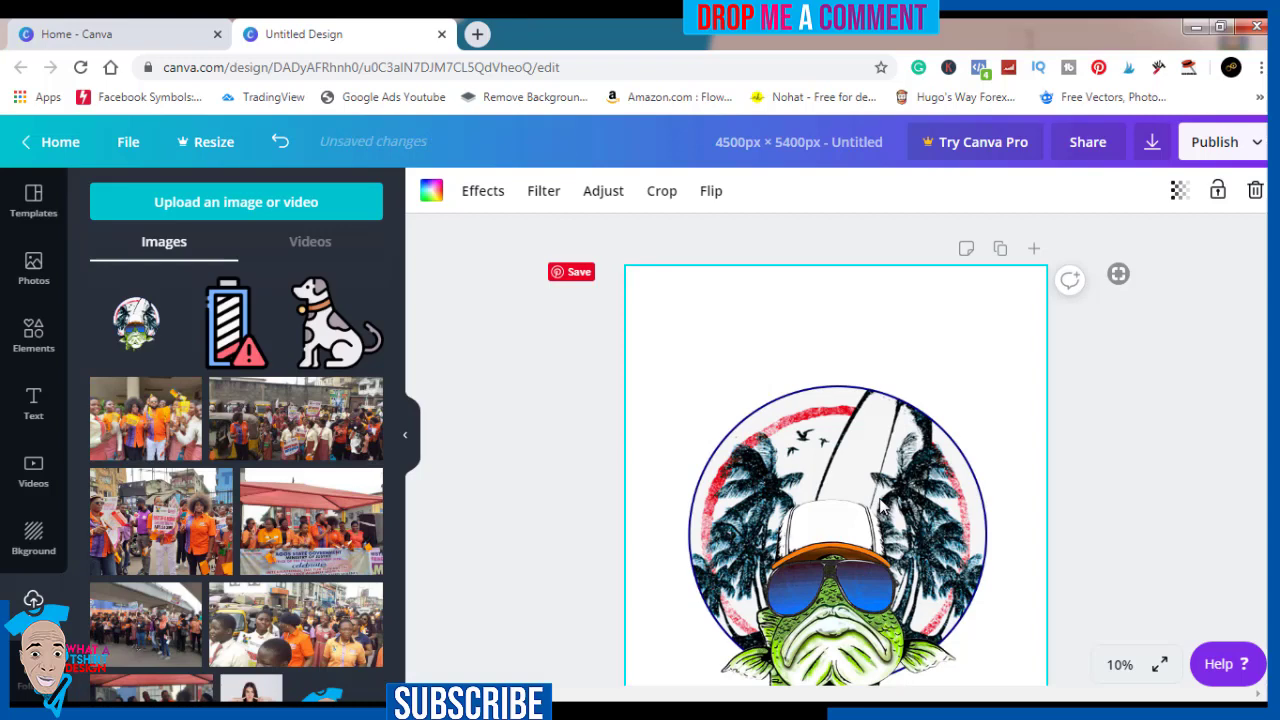
pyautogui.scroll(-2, 857, 463)
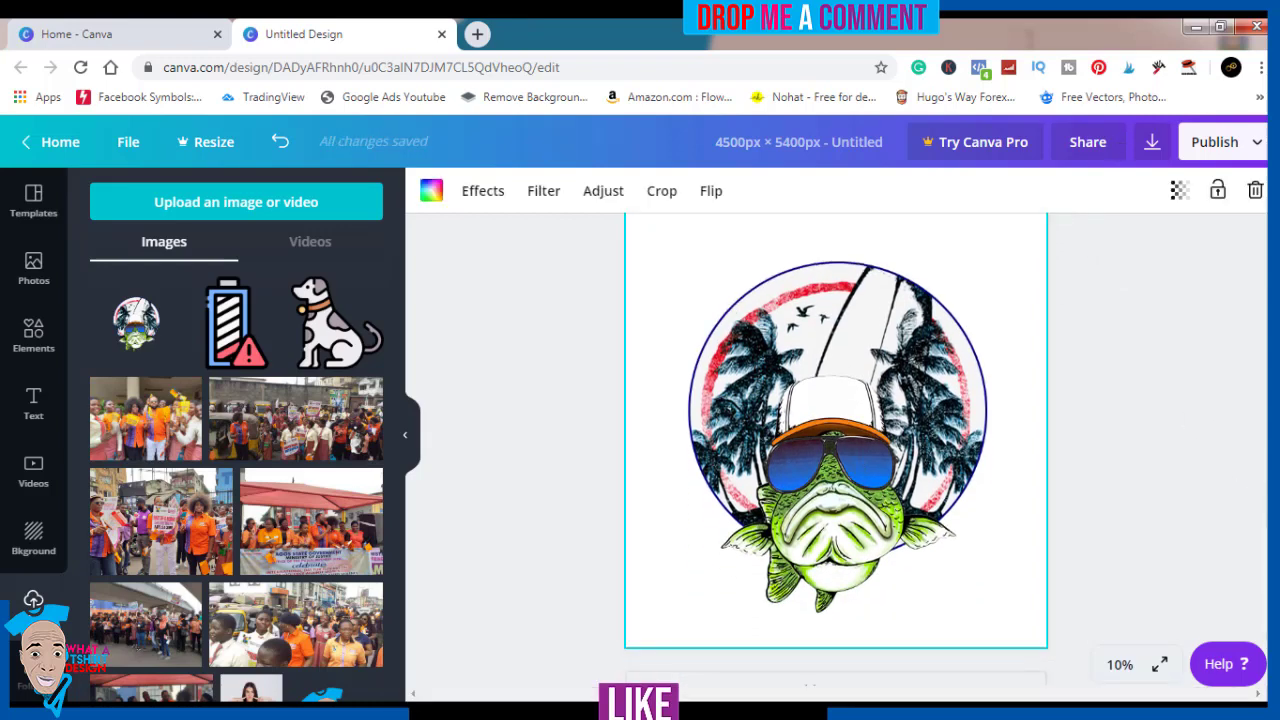
pyautogui.scroll(2, 836, 450)
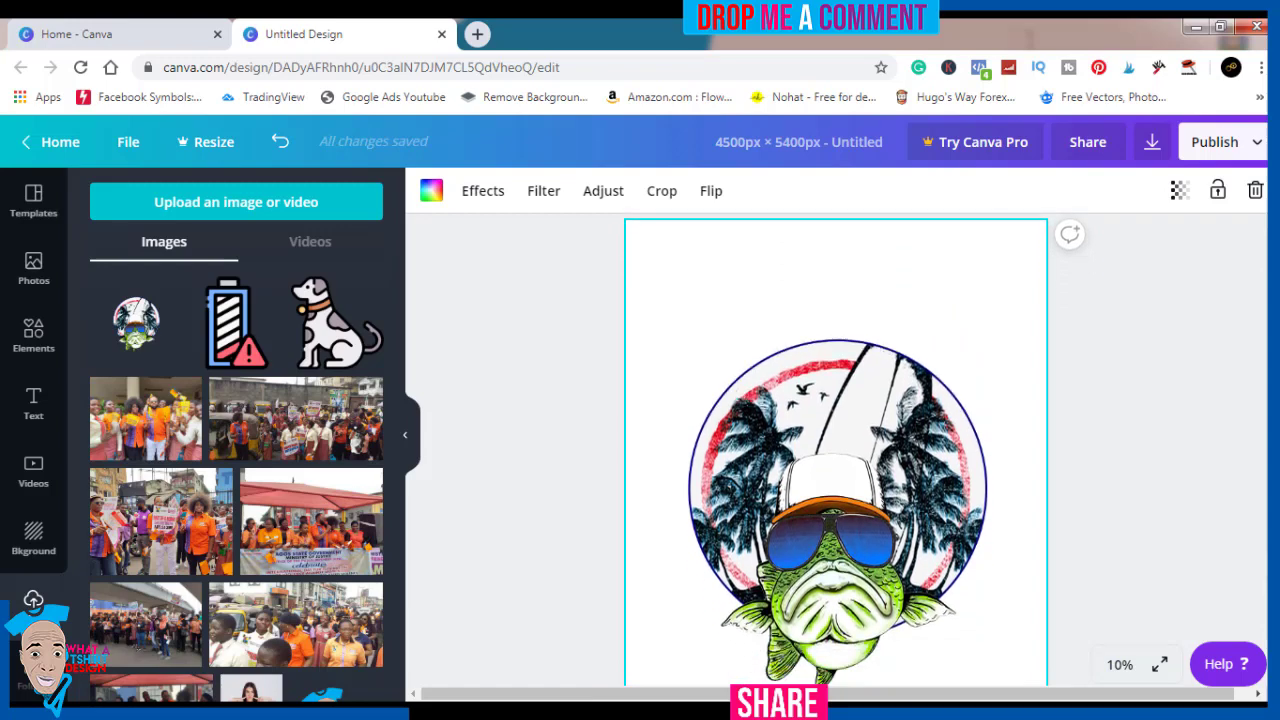
# - Recrop the fish graphic to shift the image up inside the frame, then deselect it
pyautogui.doubleClick(908, 447)
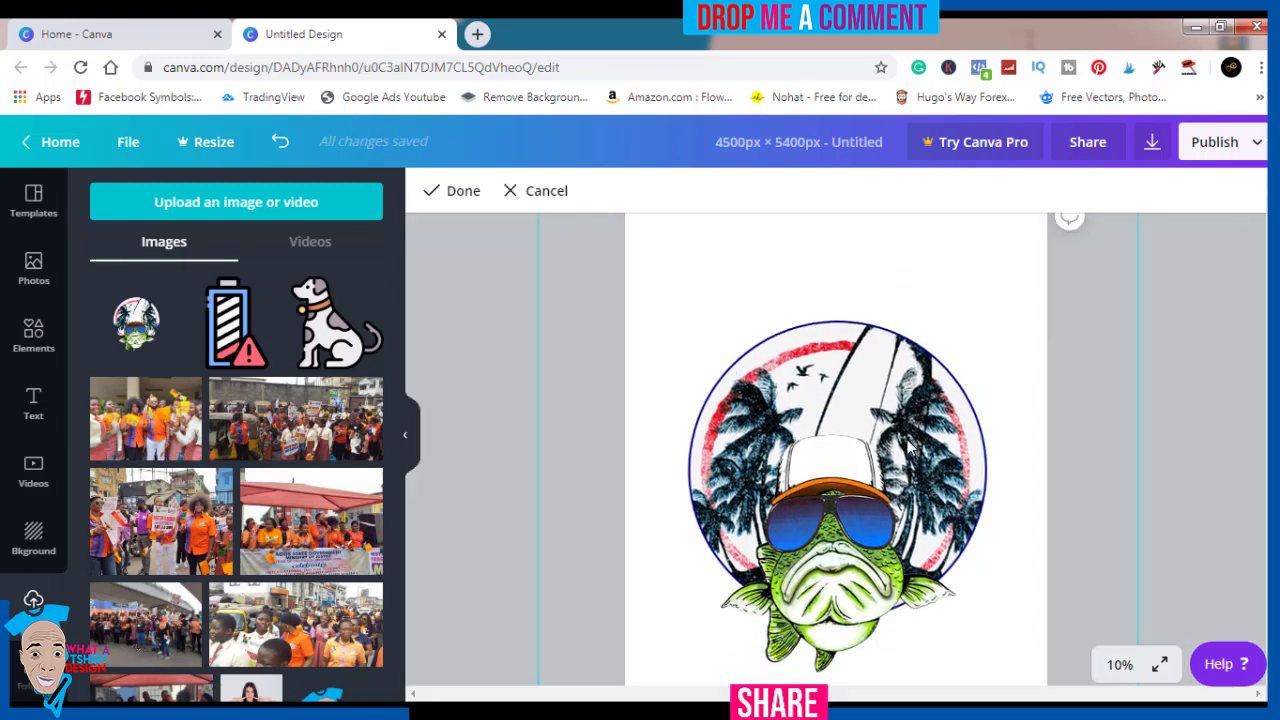
pyautogui.moveTo(845, 510); pyautogui.dragTo(854, 453)
pyautogui.click(1218, 405)
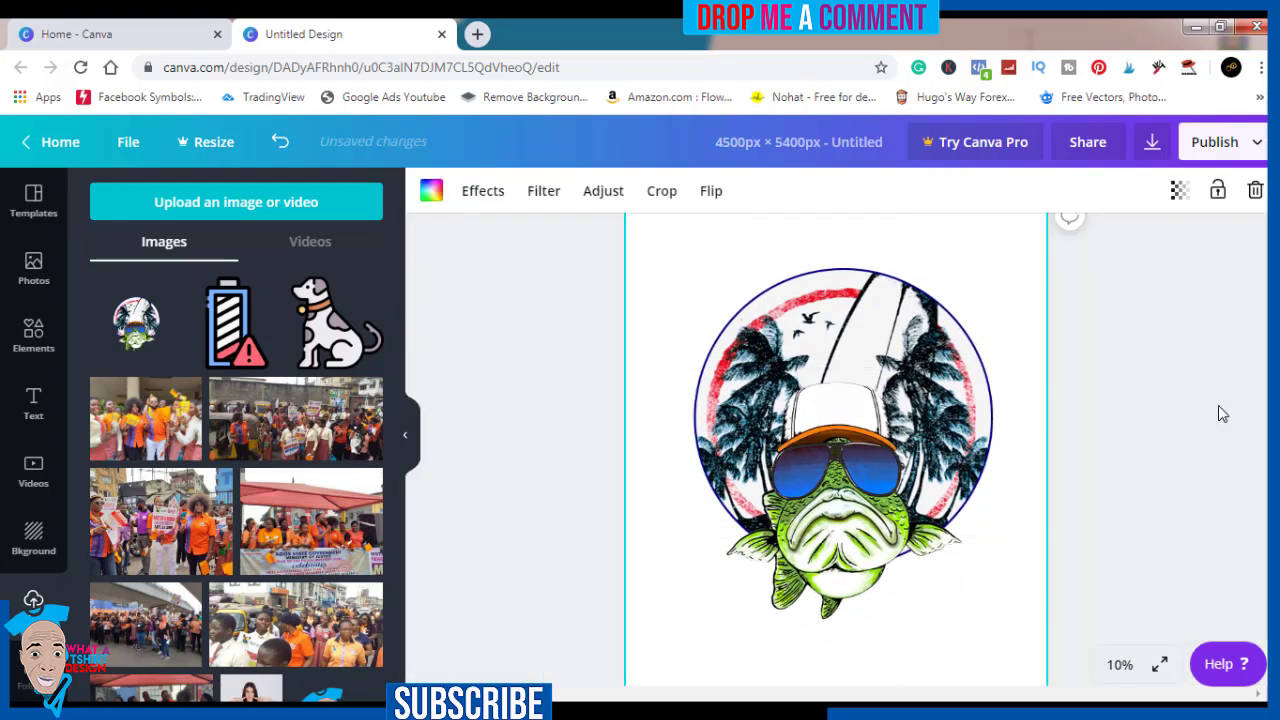
pyautogui.scroll(-2, 836, 450)
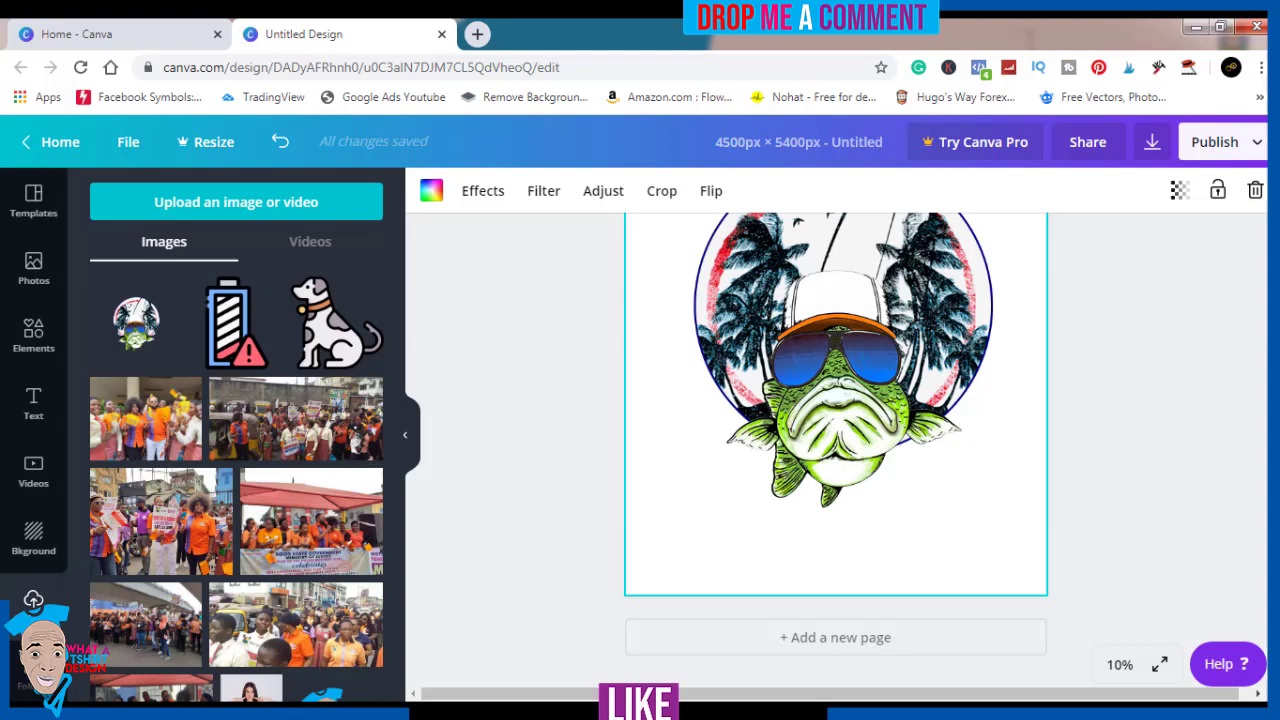
pyautogui.scroll(2, 836, 450)
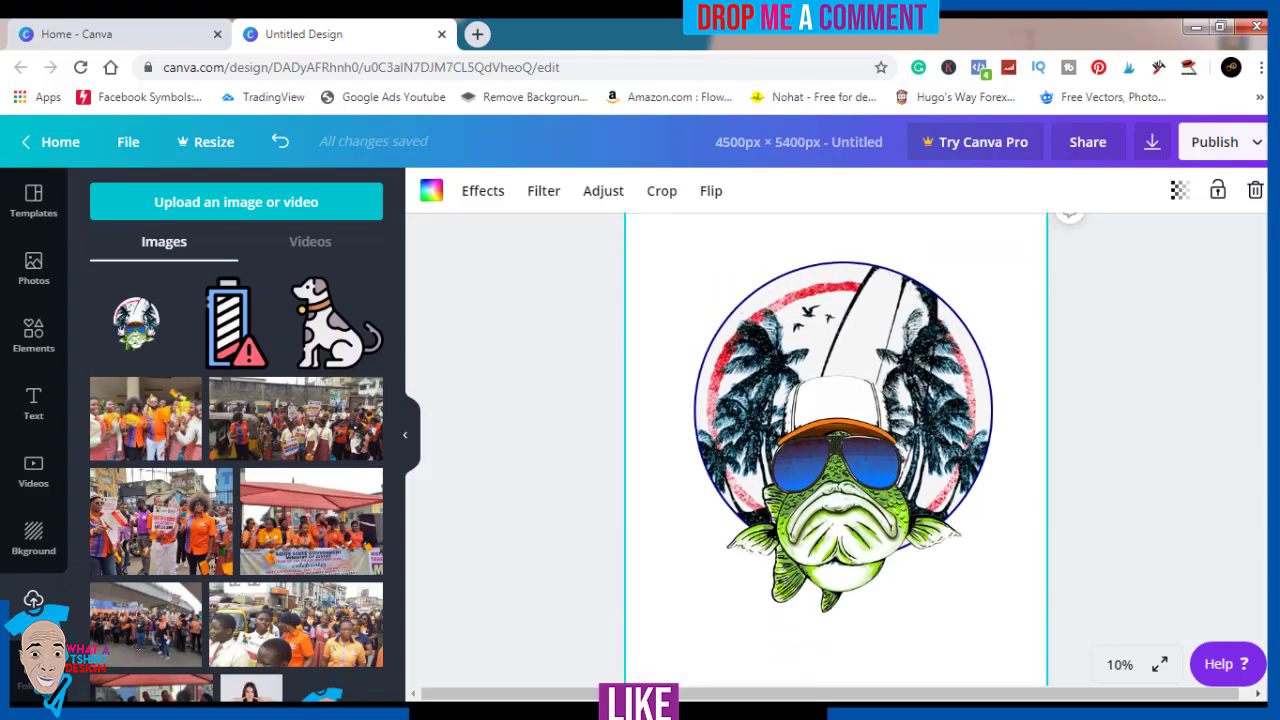
pyautogui.scroll(1, 836, 450)
pyautogui.press('Escape')
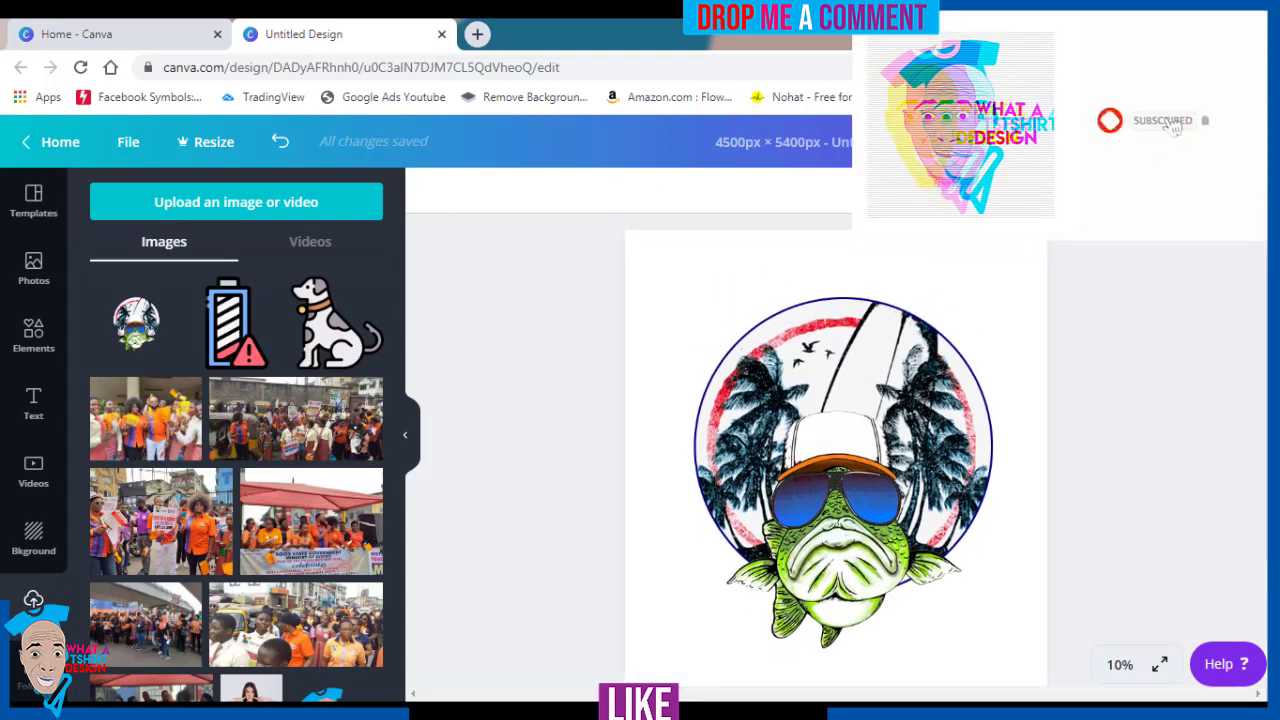
pyautogui.scroll(-2, 836, 450)
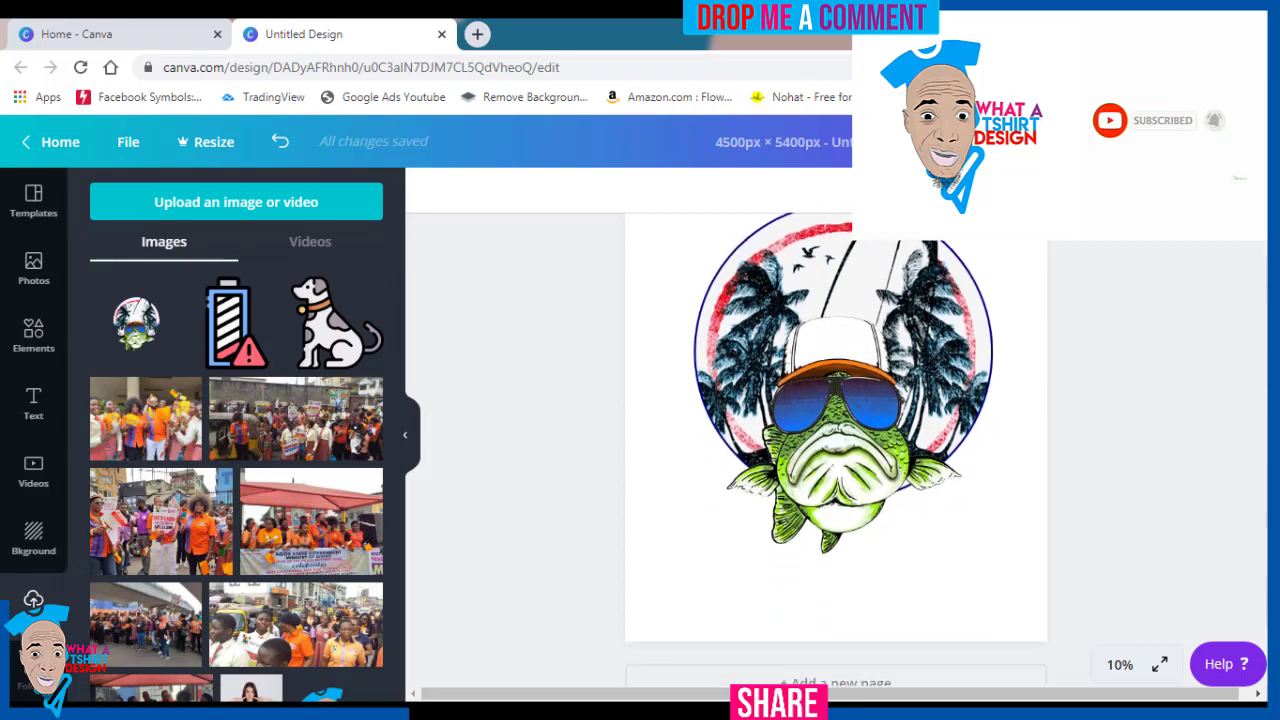
pyautogui.scroll(2, 985, 420)
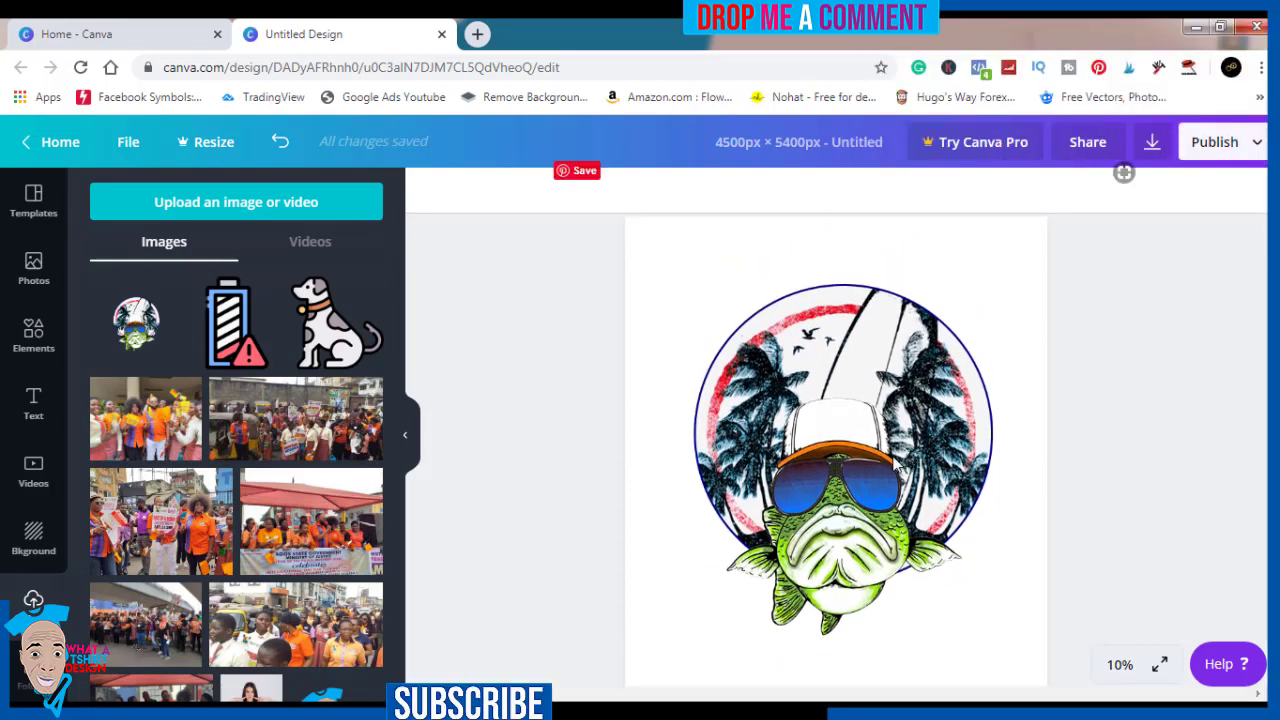
# - Crop the illustration once more, nudging it slightly higher within the frame
pyautogui.click(896, 464)
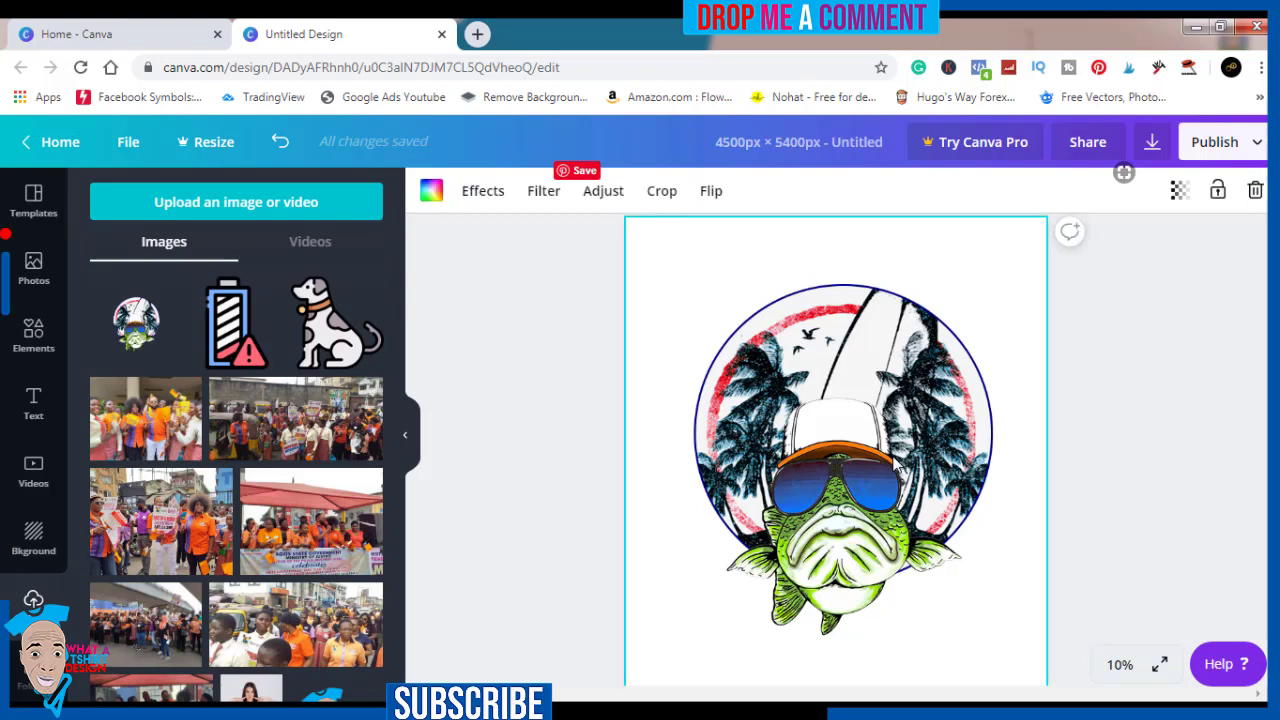
pyautogui.doubleClick(896, 464)
pyautogui.moveTo(894, 460); pyautogui.dragTo(891, 400)
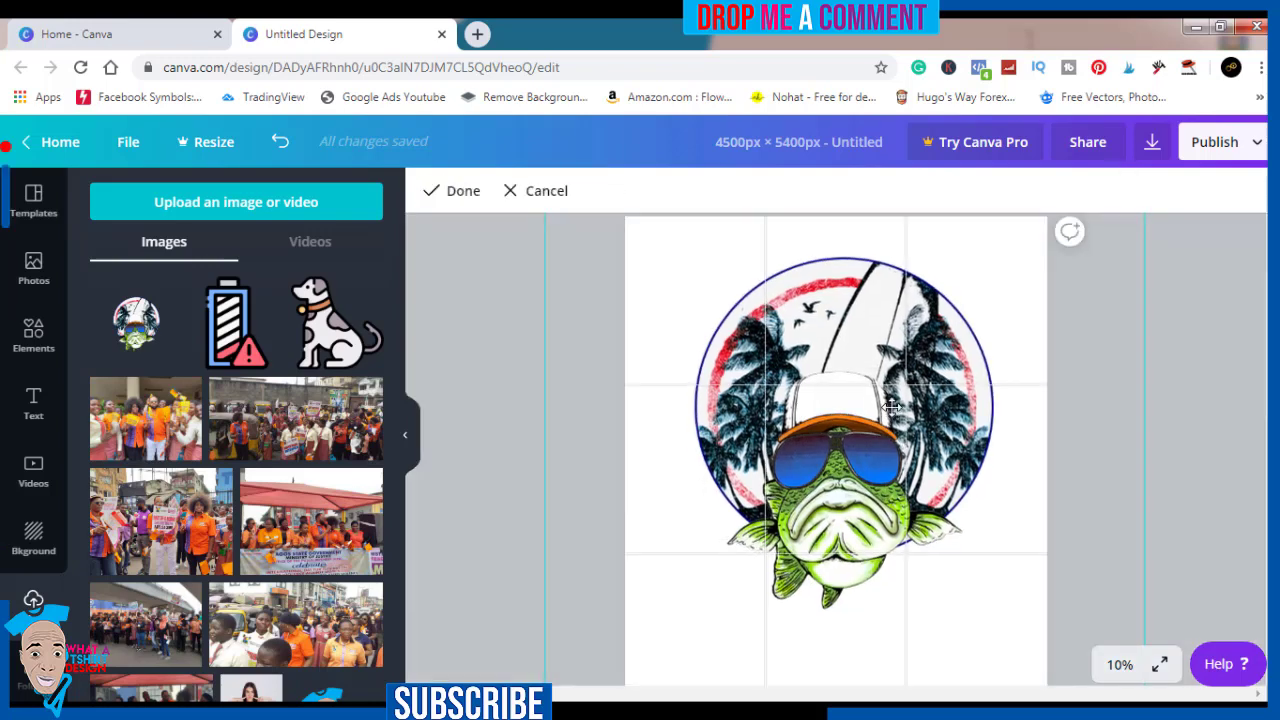
pyautogui.click(1172, 368)
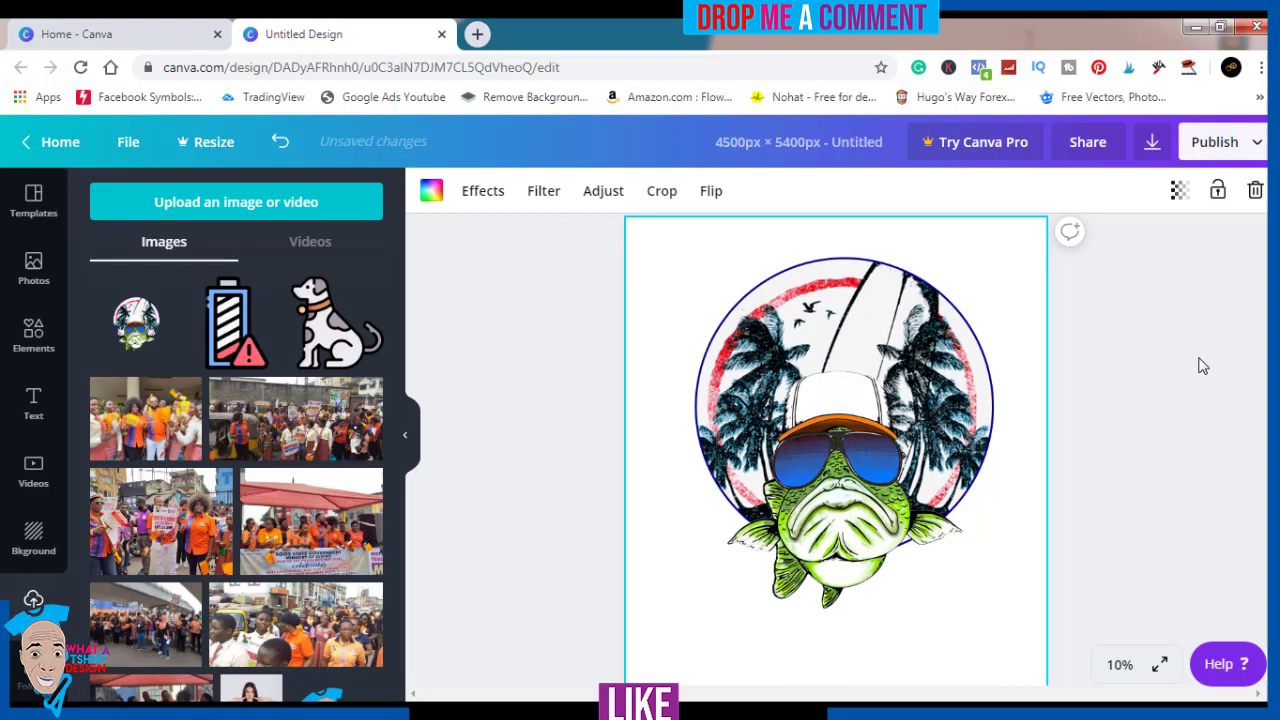
# - Add the Spirit Night preset from the Text panel's Font combinations to the page
pyautogui.click(31, 418)
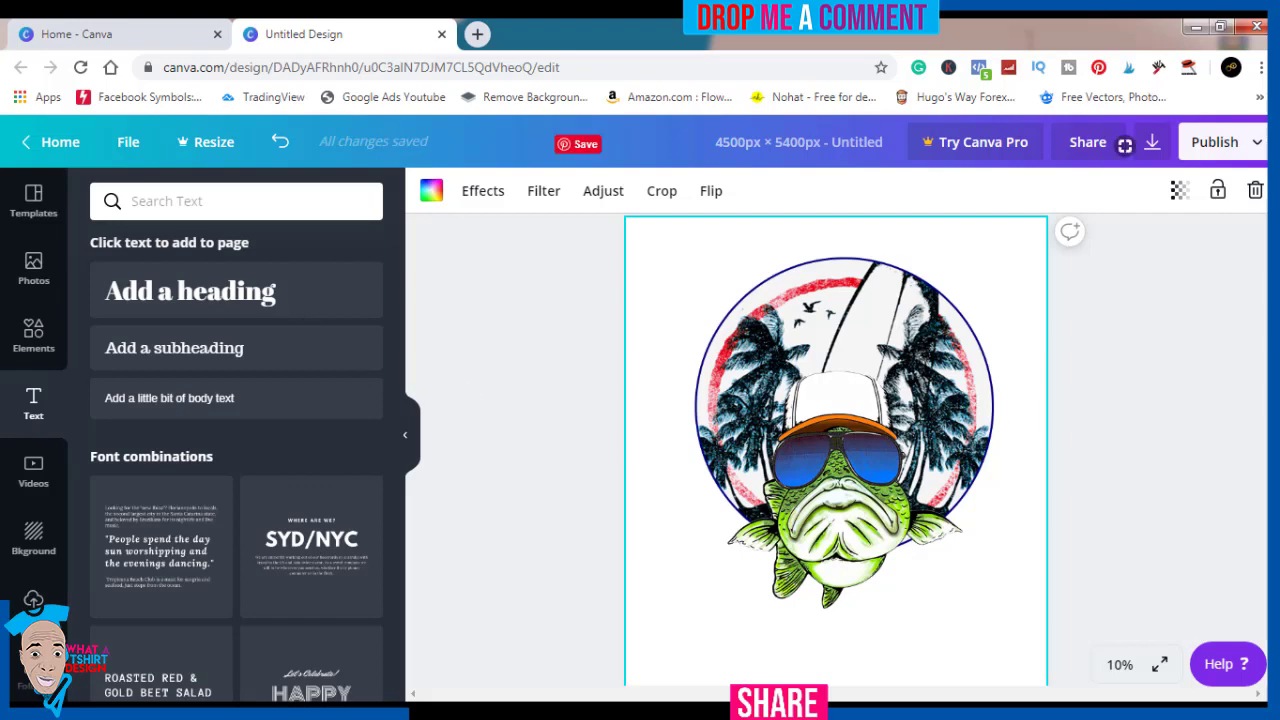
pyautogui.scroll(-2, 836, 420)
pyautogui.click(1157, 463)
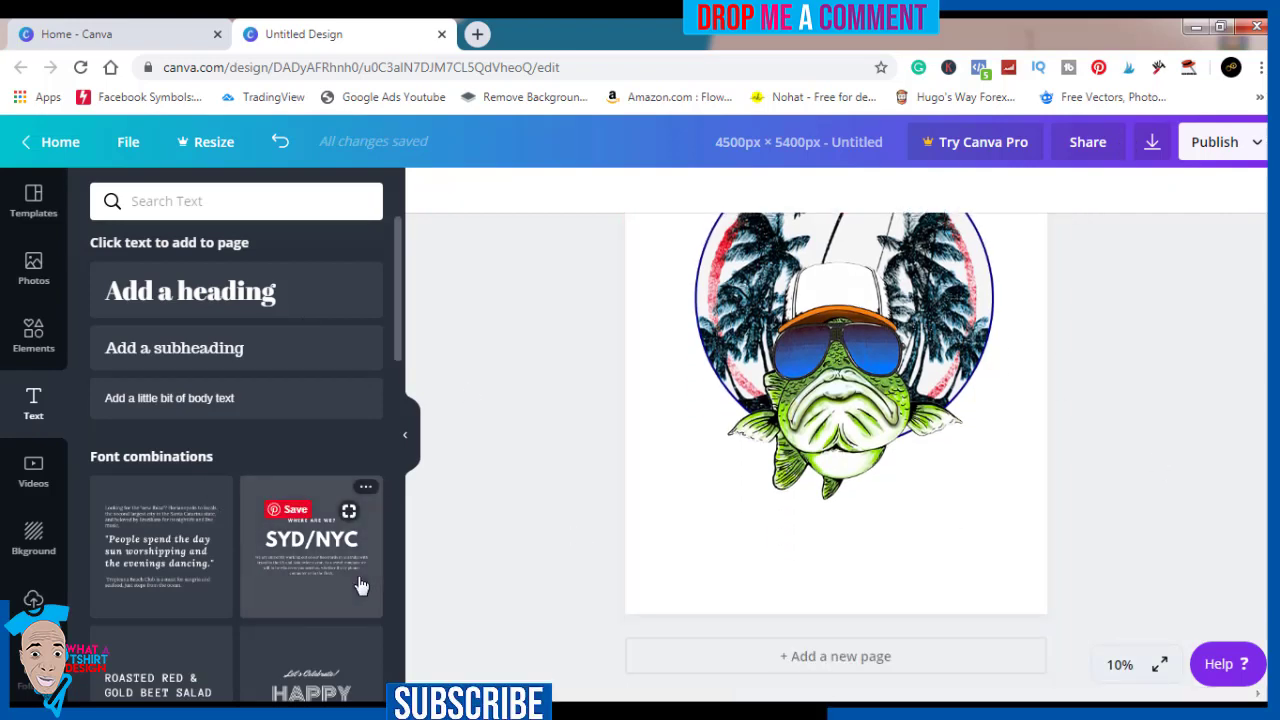
pyautogui.moveTo(397, 294); pyautogui.dragTo(396, 373)
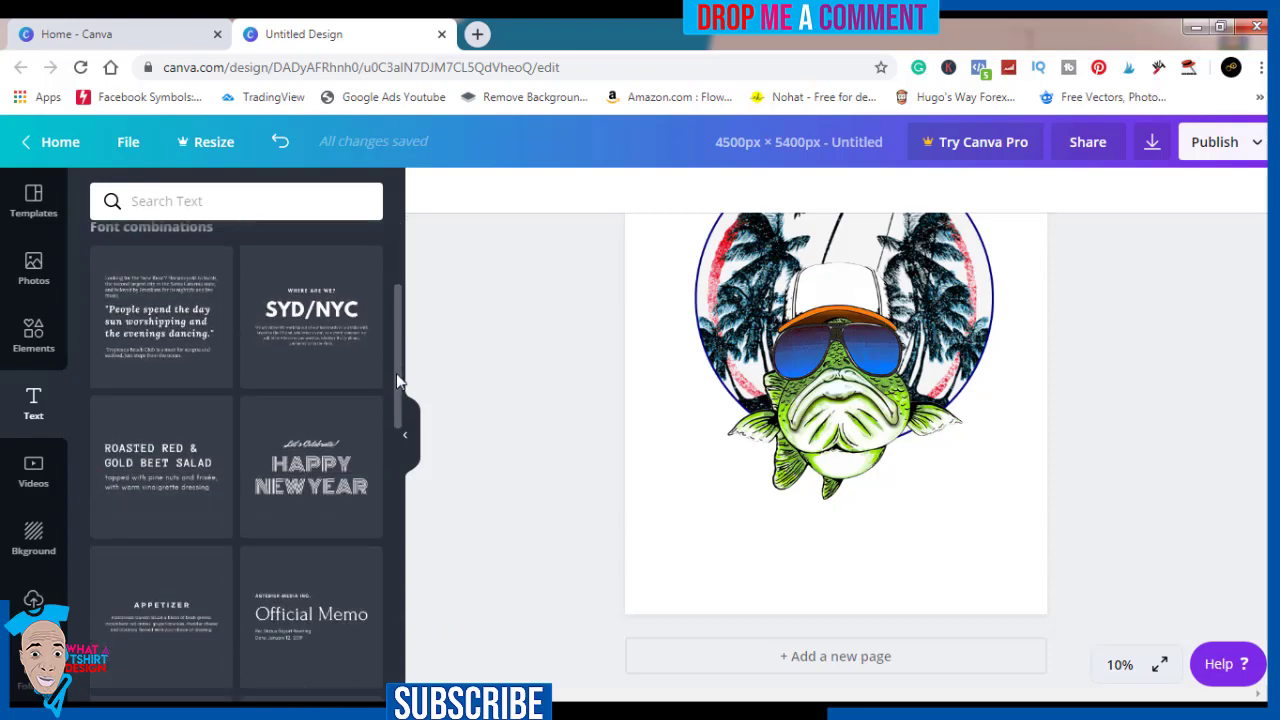
pyautogui.scroll(-8, 396, 373)
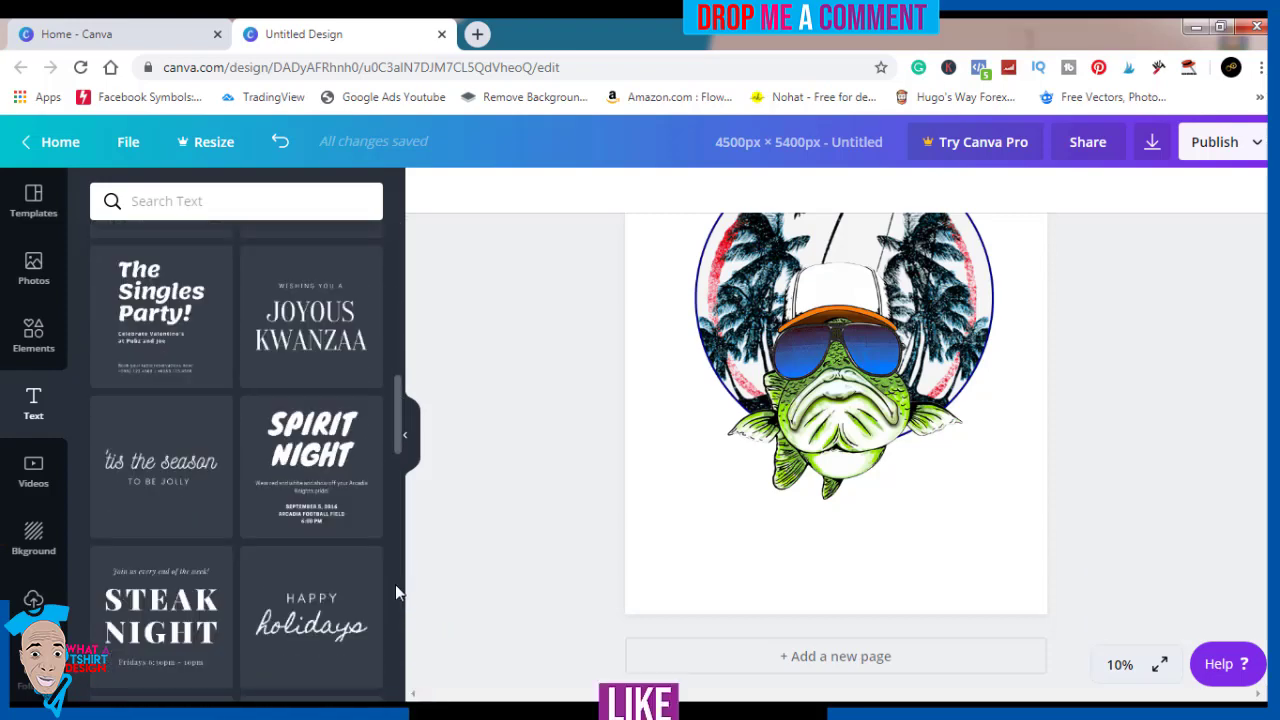
pyautogui.scroll(-5, 395, 620)
pyautogui.scroll(7, 395, 640)
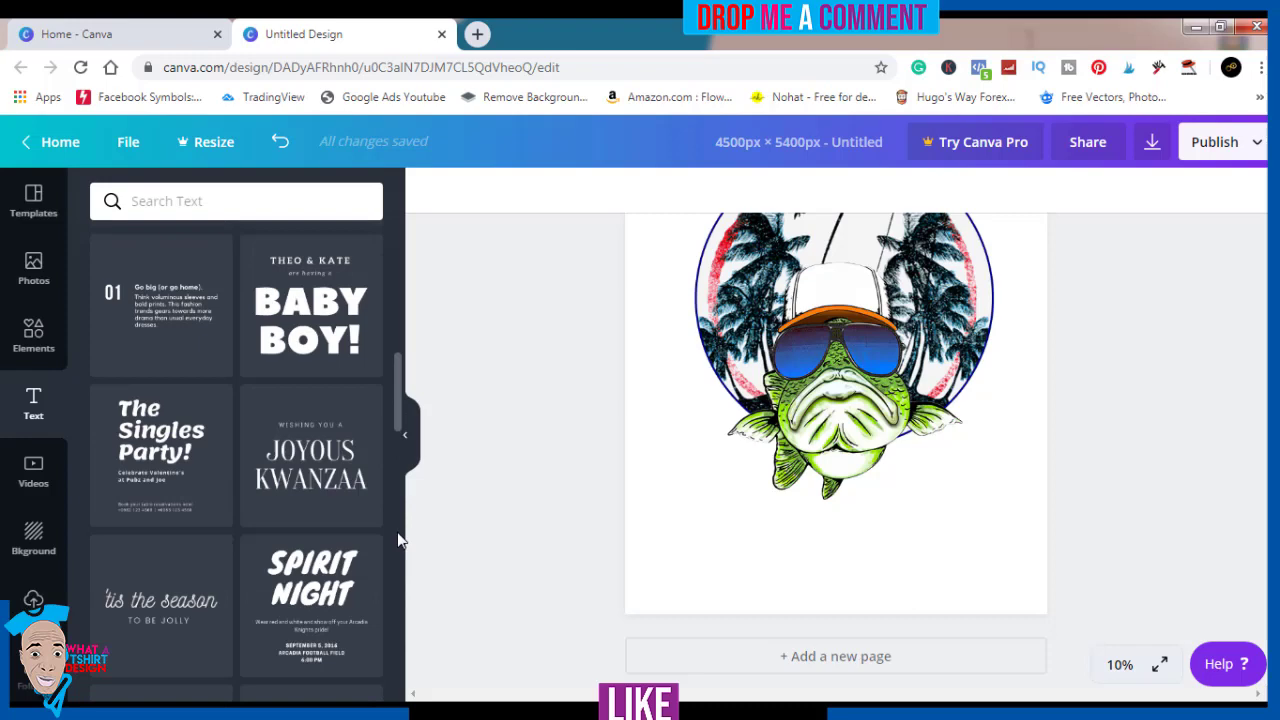
pyautogui.scroll(2, 397, 540)
pyautogui.scroll(-2, 396, 550)
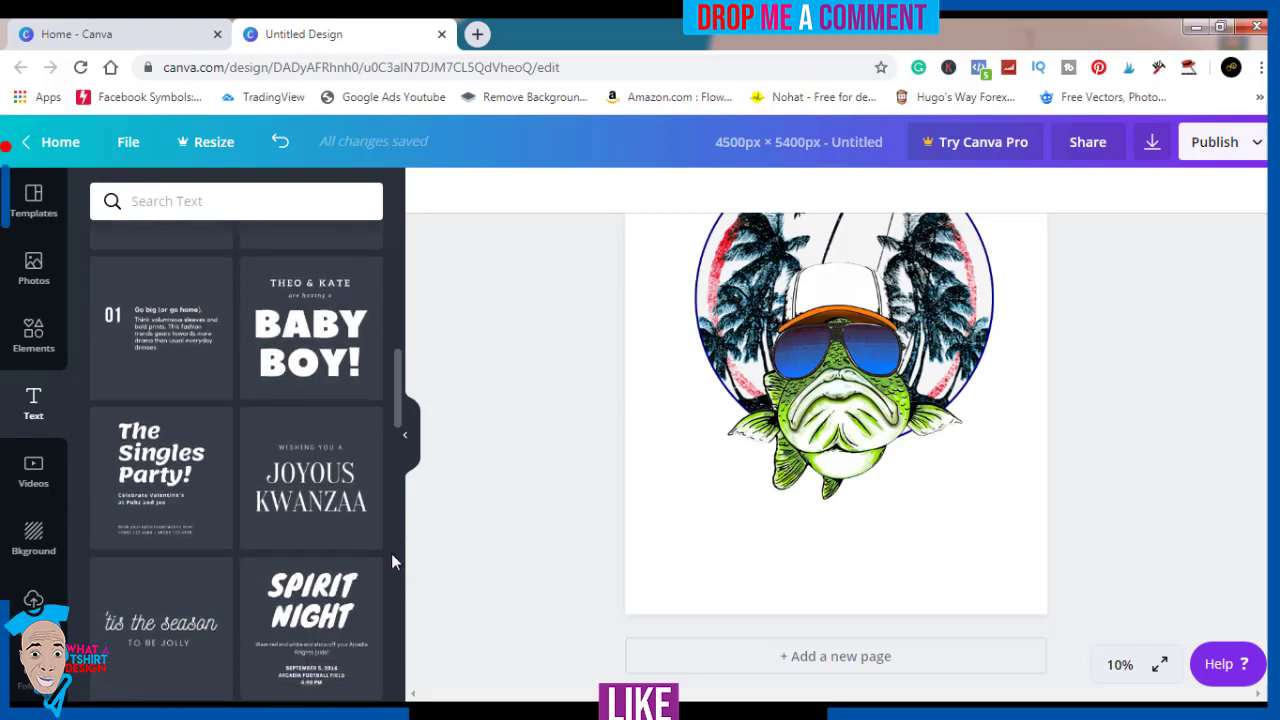
pyautogui.click(330, 622)
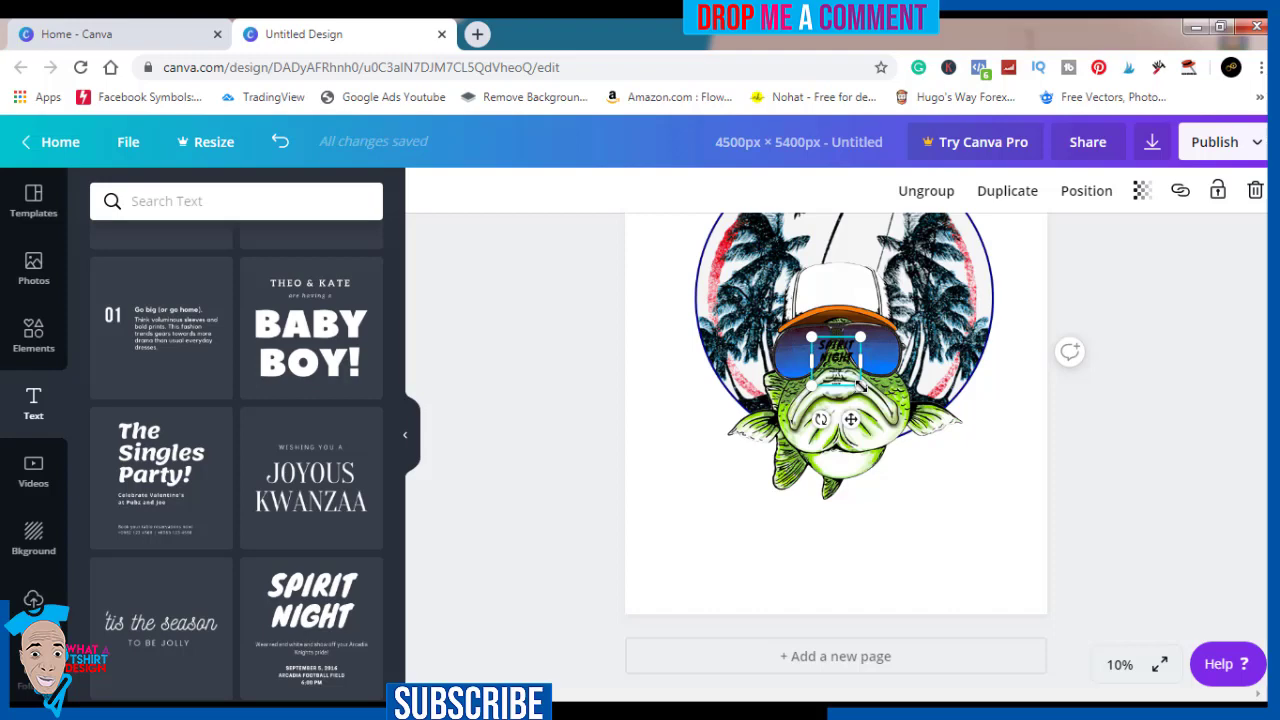
# - Enlarge the Spirit Night text group, move it below the fish, and ungroup it
pyautogui.moveTo(862, 386); pyautogui.dragTo(972, 497)
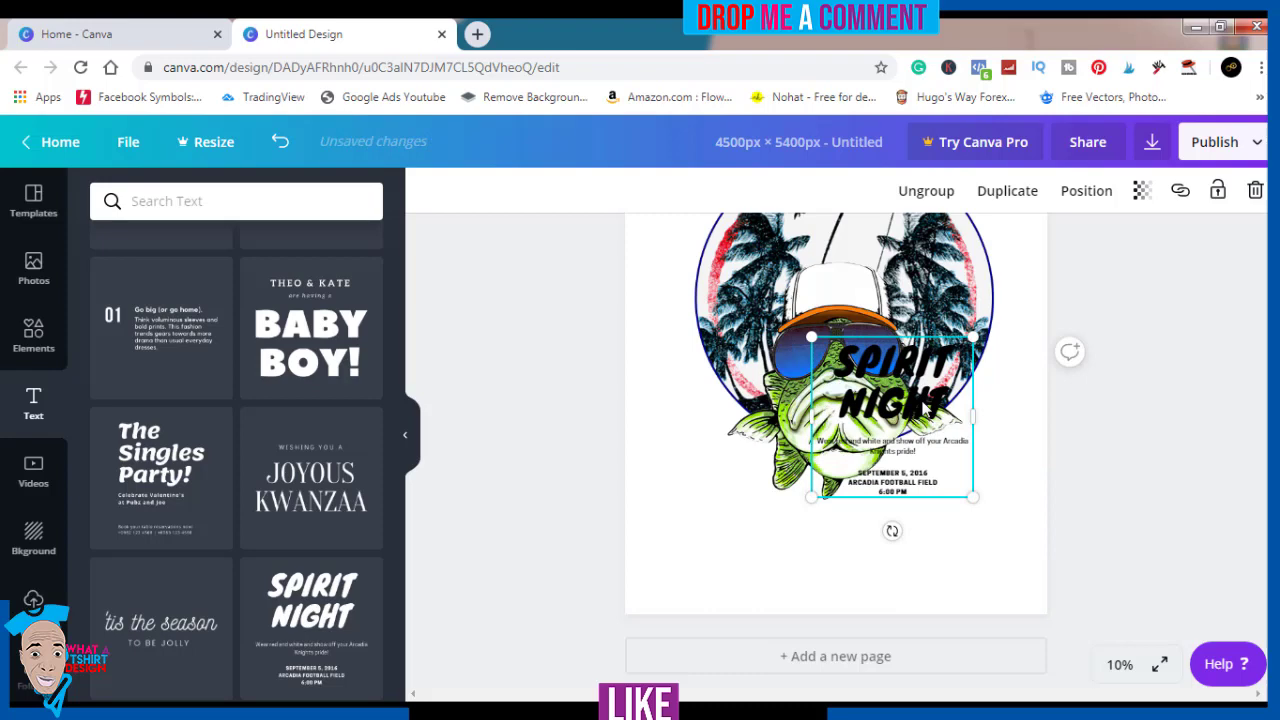
pyautogui.moveTo(912, 399); pyautogui.dragTo(856, 527)
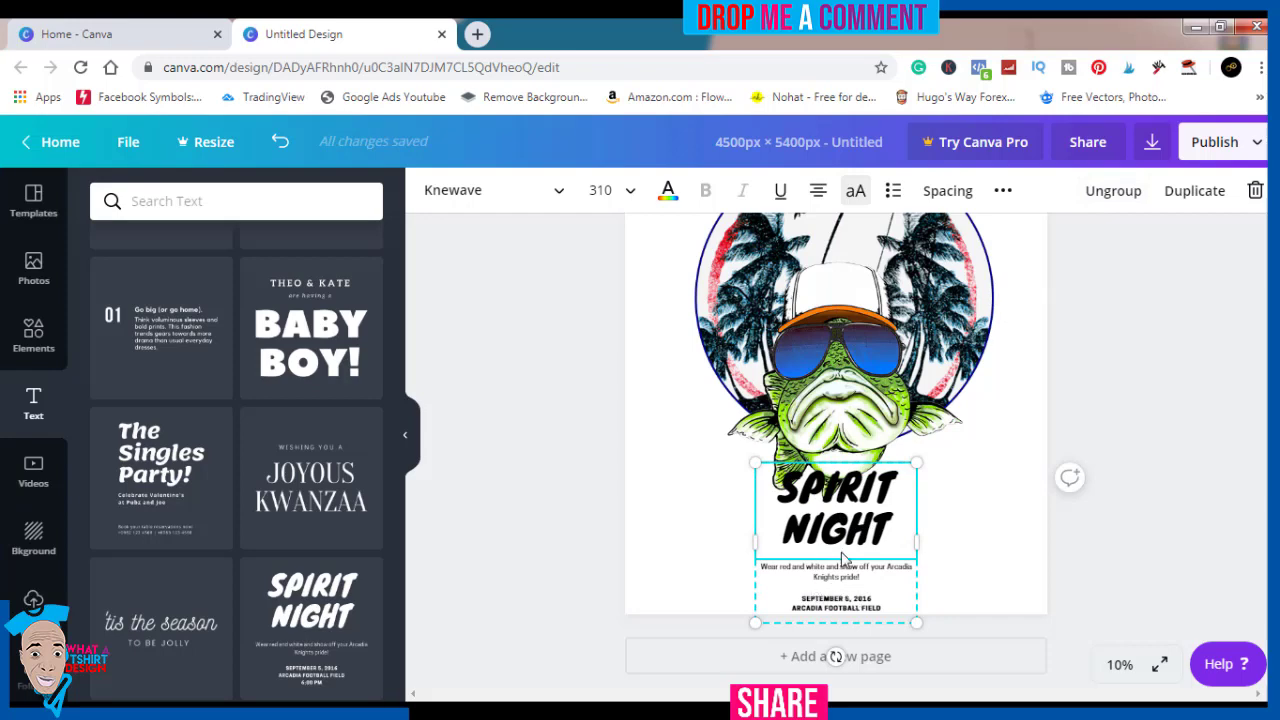
pyautogui.click(1113, 193)
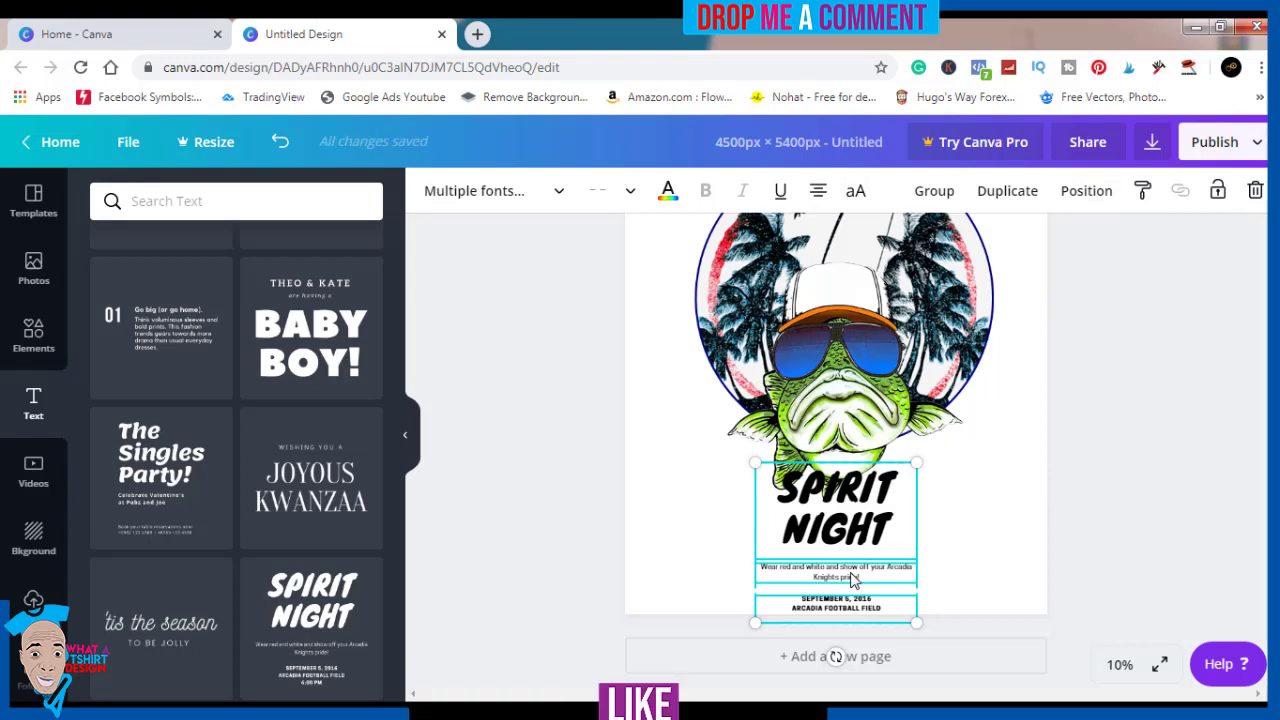
# - Delete the small descriptive and date lines, then nudge the SPIRIT NIGHT heading lower
pyautogui.click(928, 573)
pyautogui.click(868, 577)
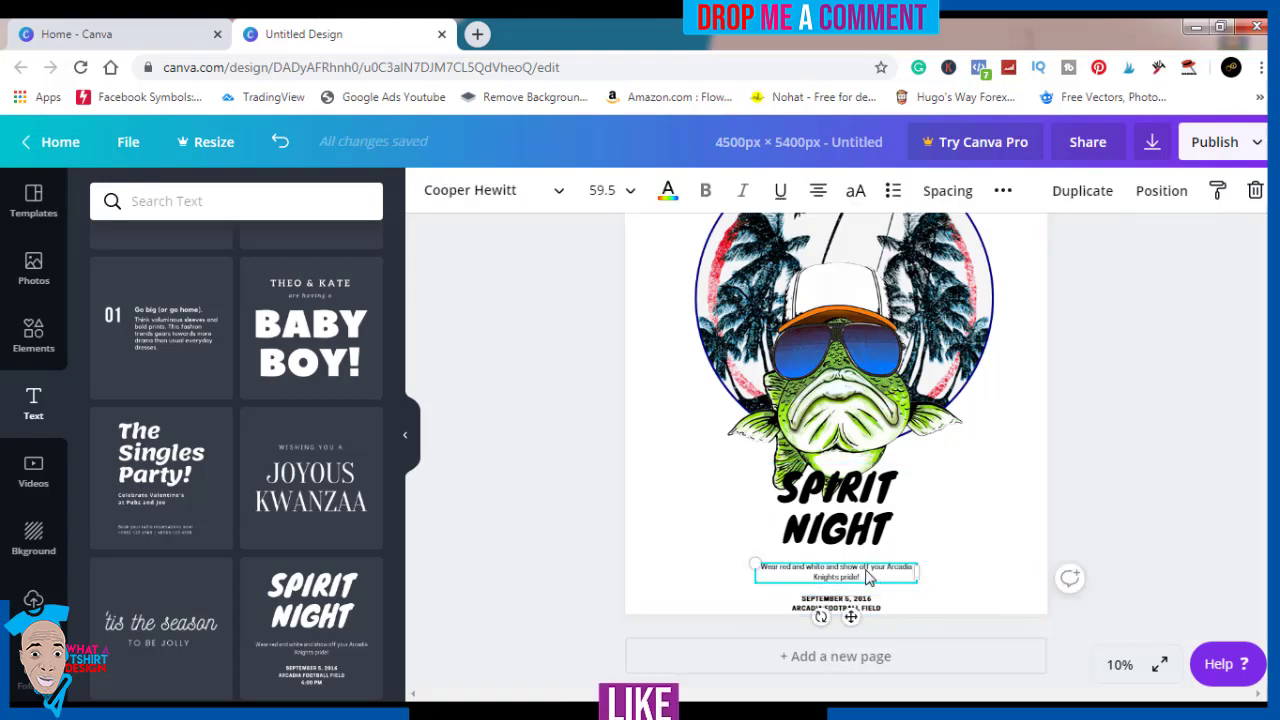
pyautogui.press('Delete')
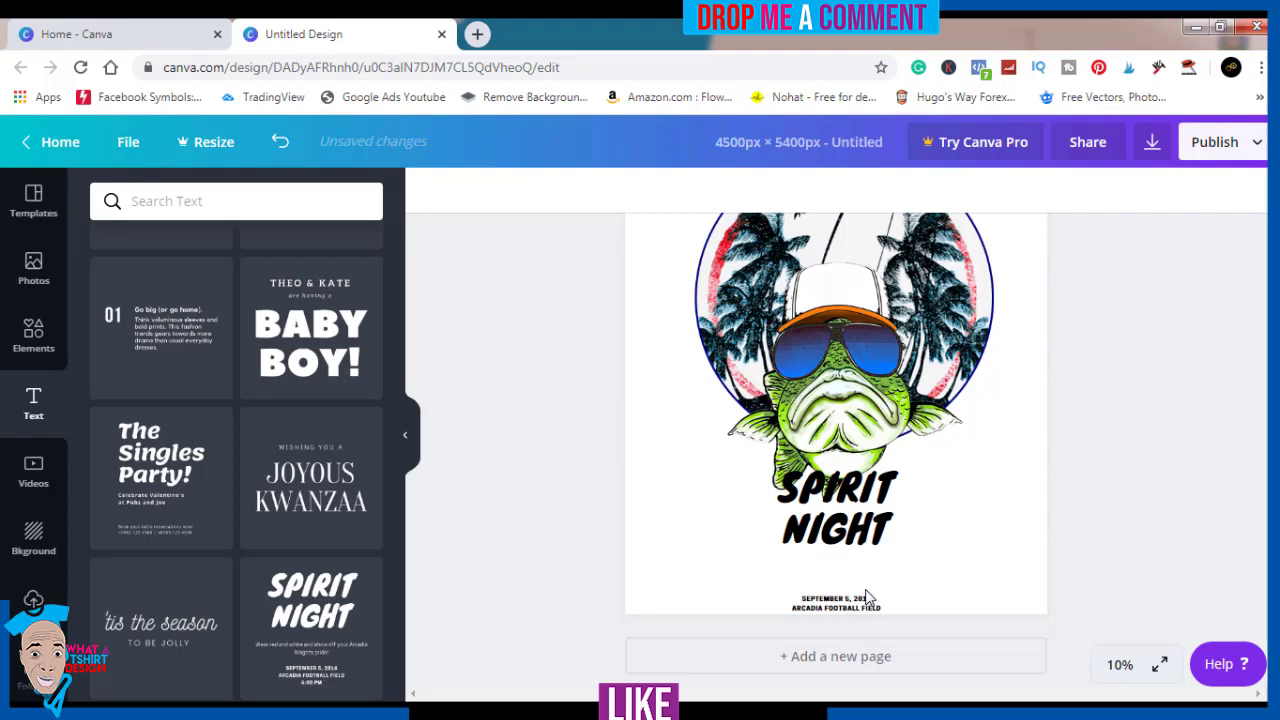
pyautogui.click(867, 604)
pyautogui.press('Delete')
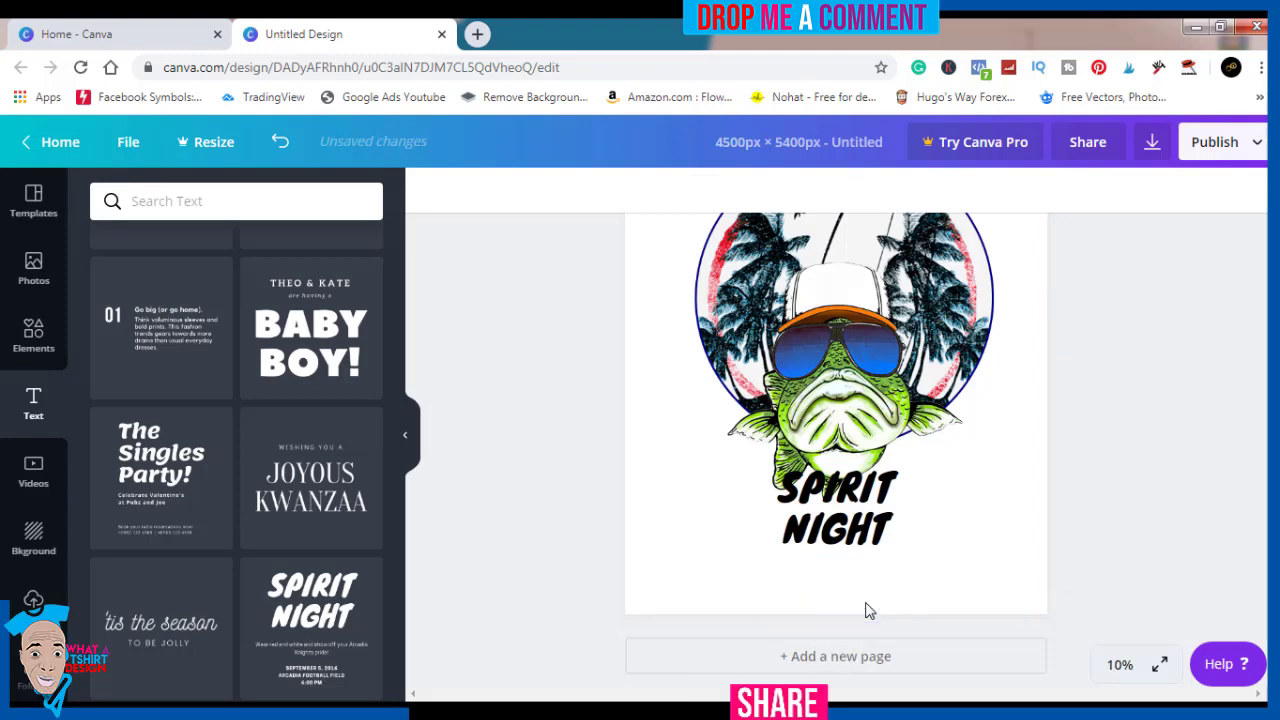
pyautogui.click(857, 530)
pyautogui.moveTo(857, 529); pyautogui.dragTo(853, 552)
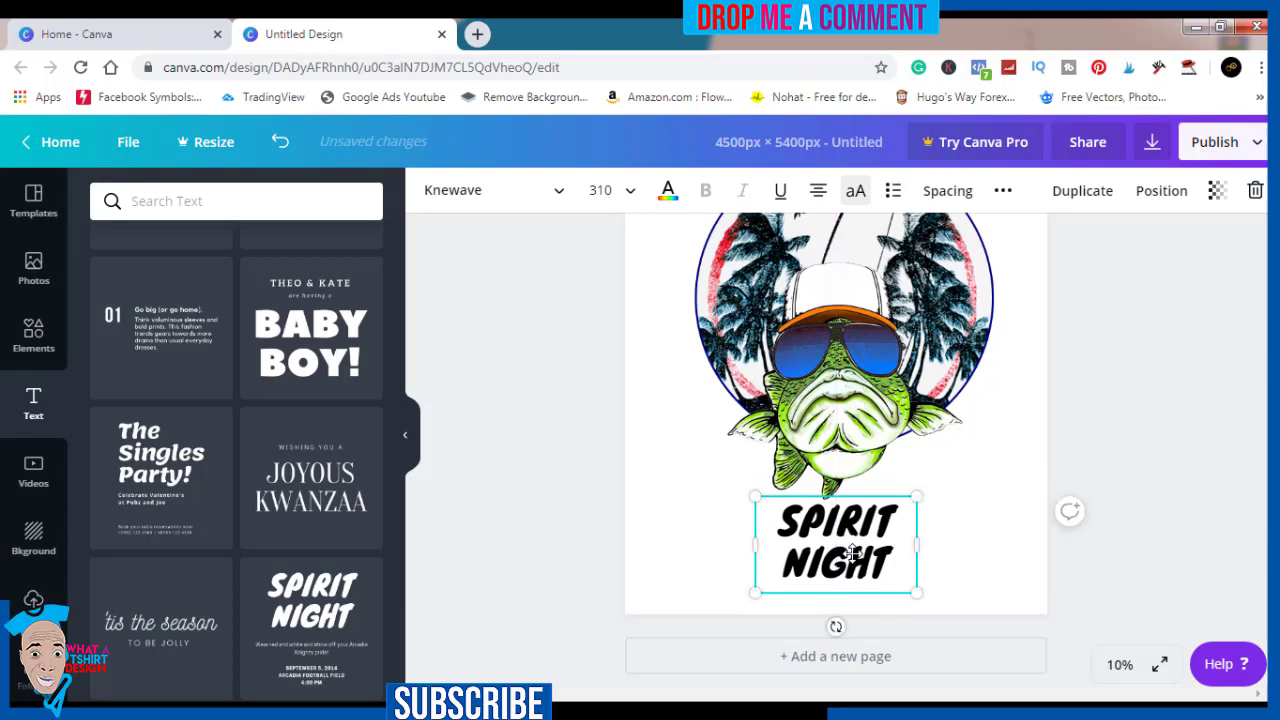
# - Replace the word SPIRIT with SUMMER in the heading
pyautogui.doubleClick(855, 555)
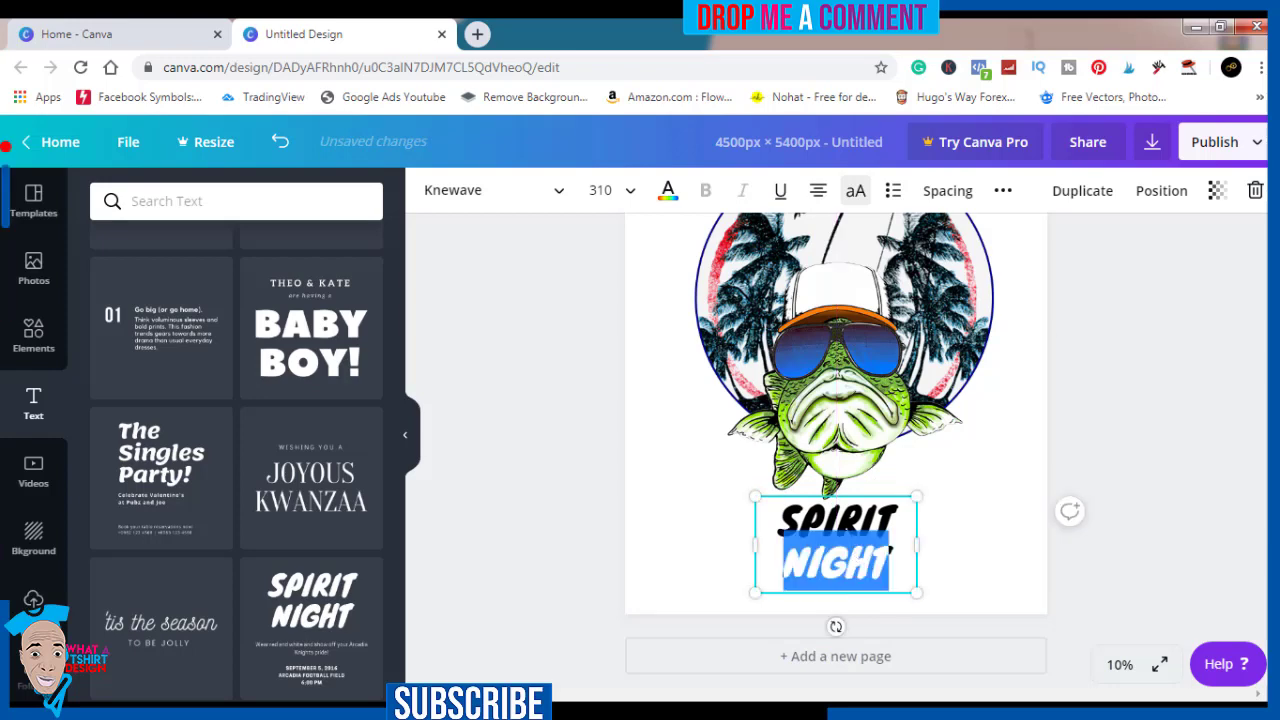
pyautogui.doubleClick(848, 522)
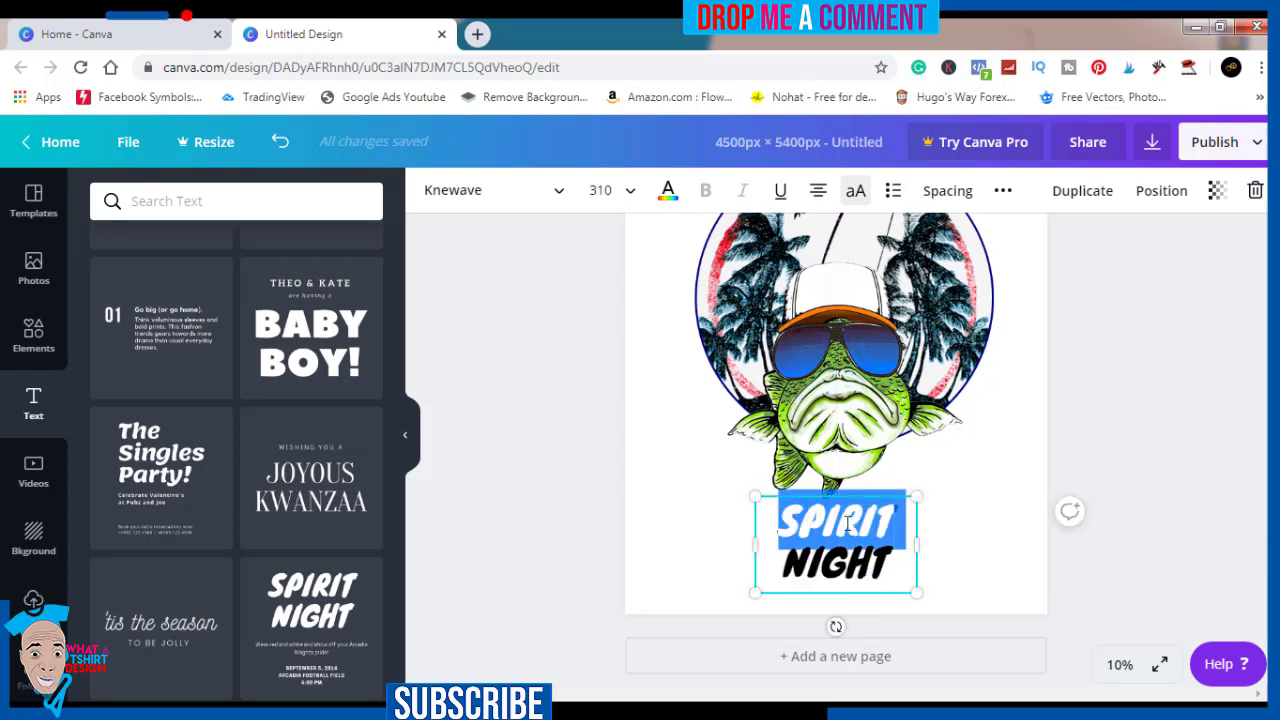
pyautogui.write('S')
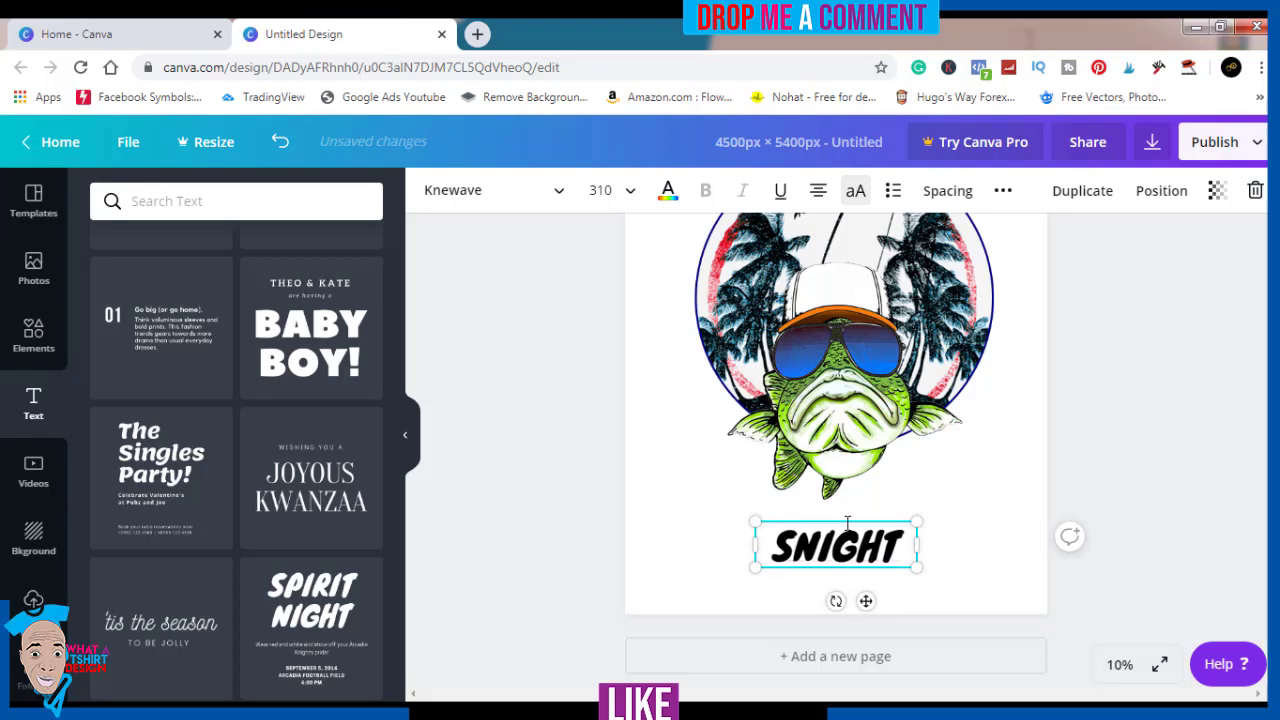
pyautogui.write('U')
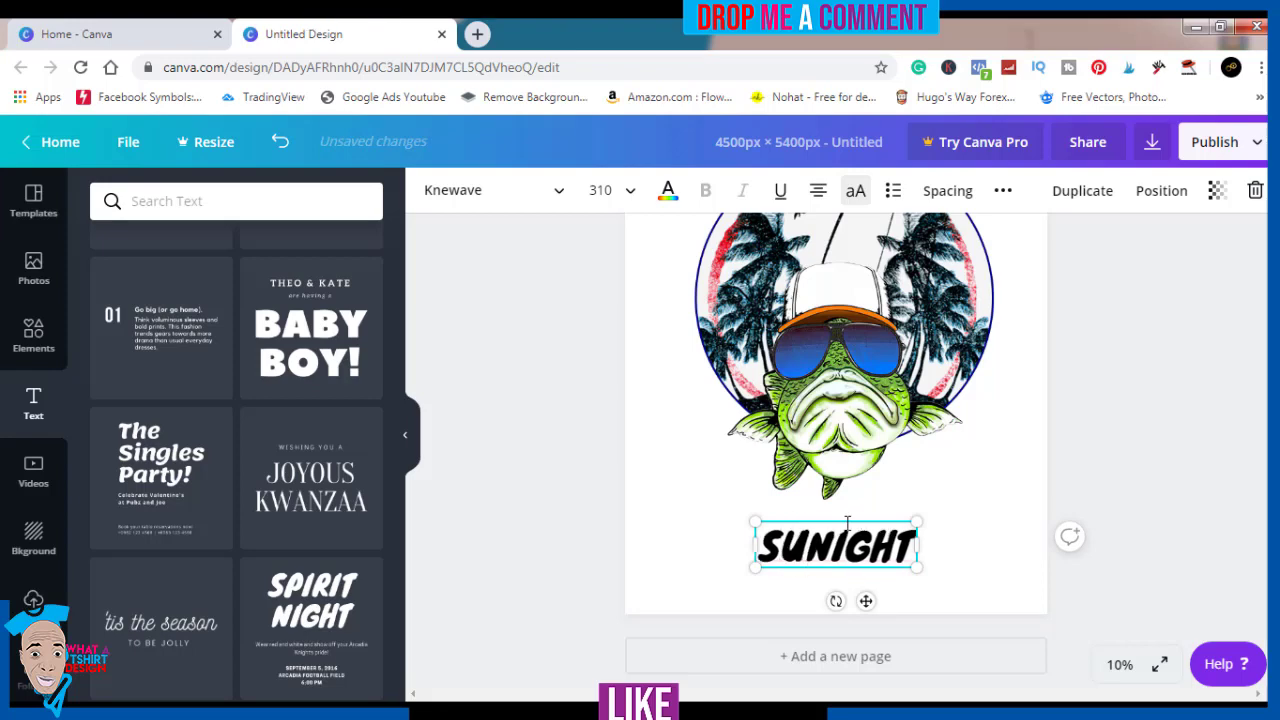
pyautogui.write('MEER')
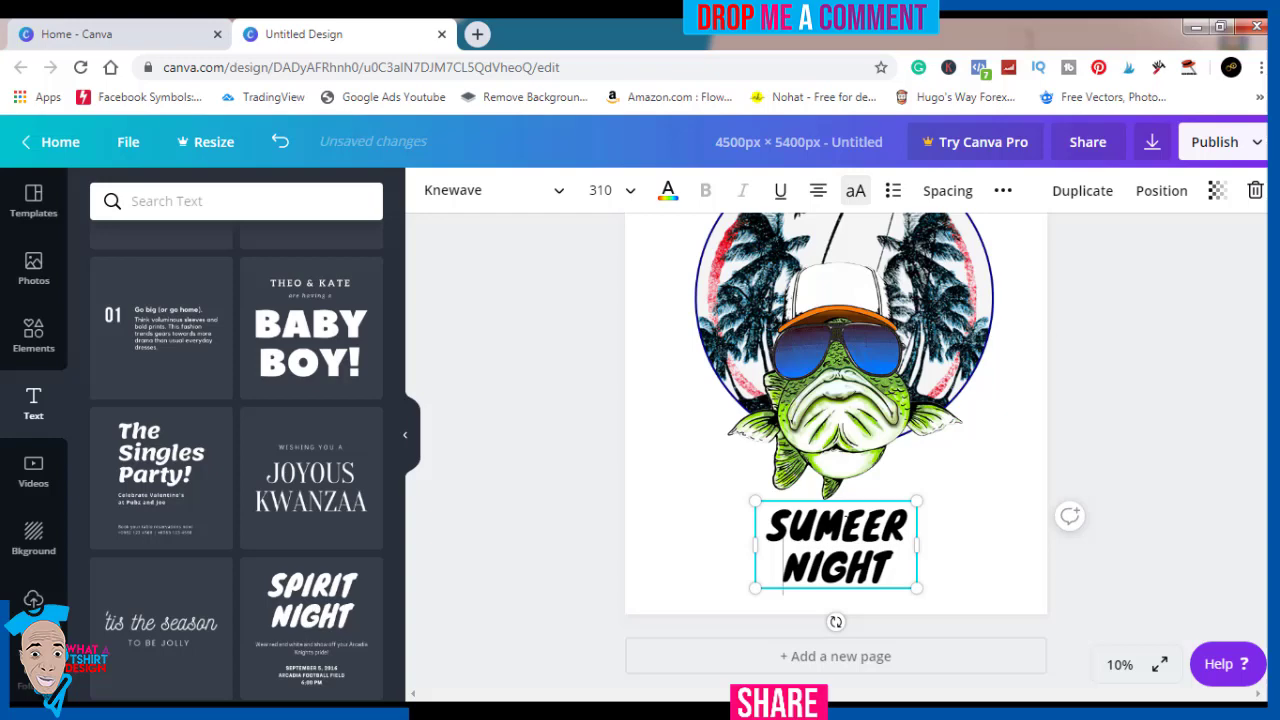
pyautogui.press('BackSpace')
pyautogui.press('BackSpace')
pyautogui.press('BackSpace')
pyautogui.press('BackSpace')
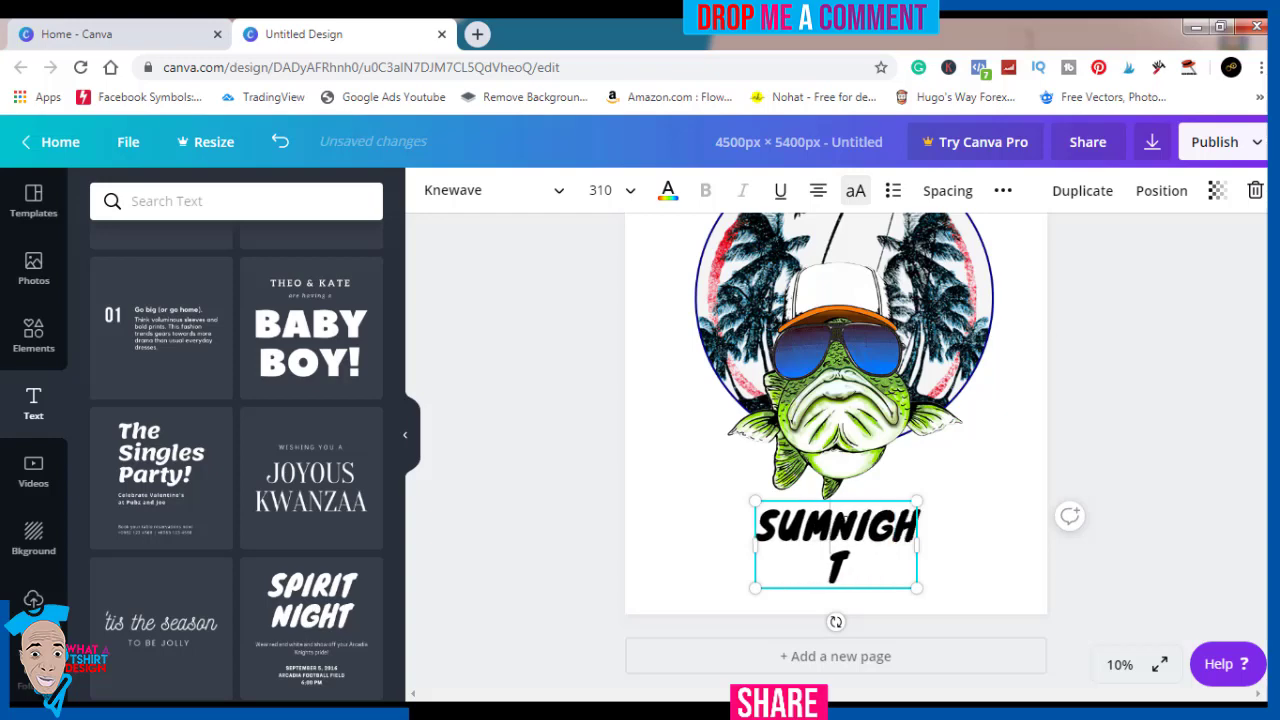
pyautogui.write('MR')
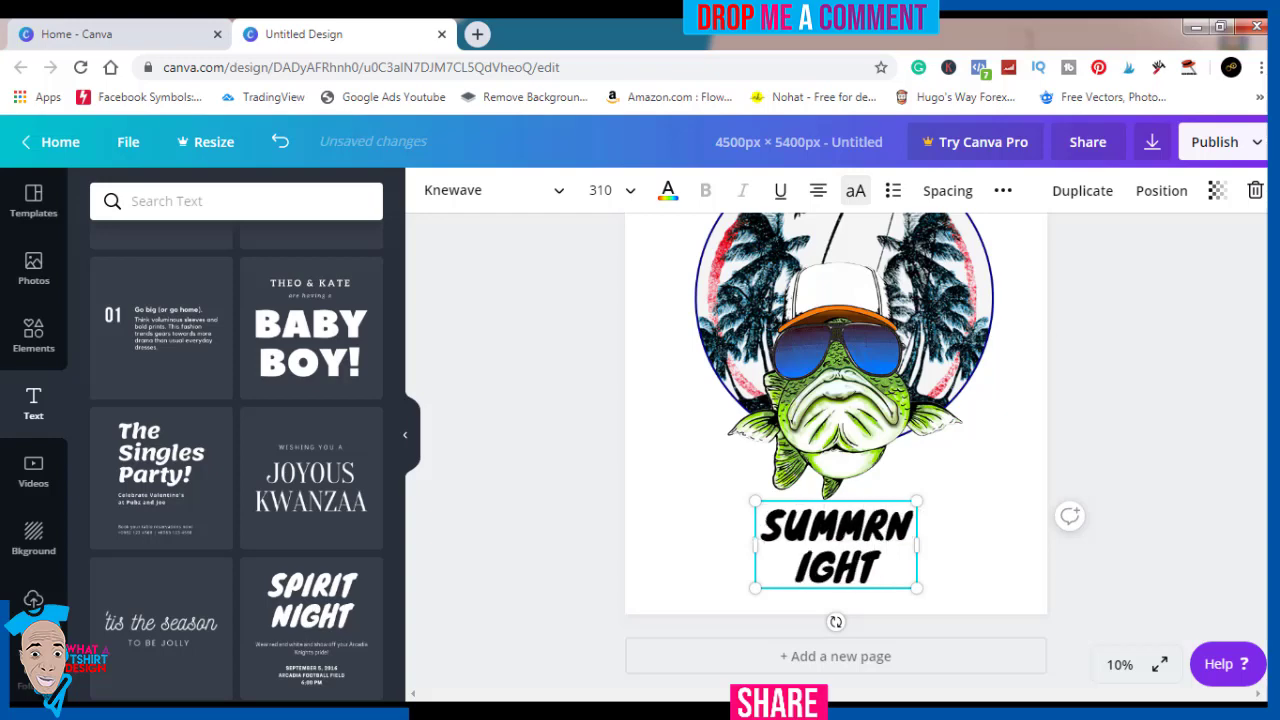
pyautogui.press('BackSpace')
pyautogui.write('ETR')
pyautogui.press('BackSpace')
pyautogui.press('BackSpace')
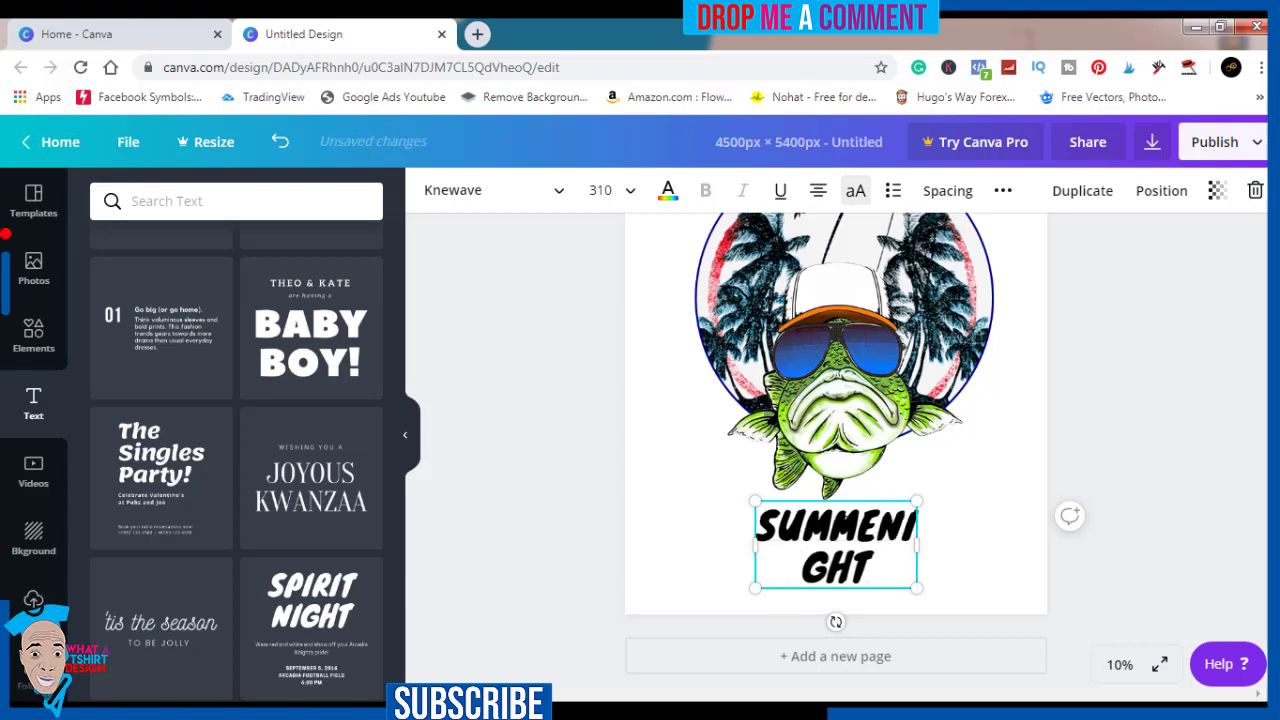
pyautogui.write('R')
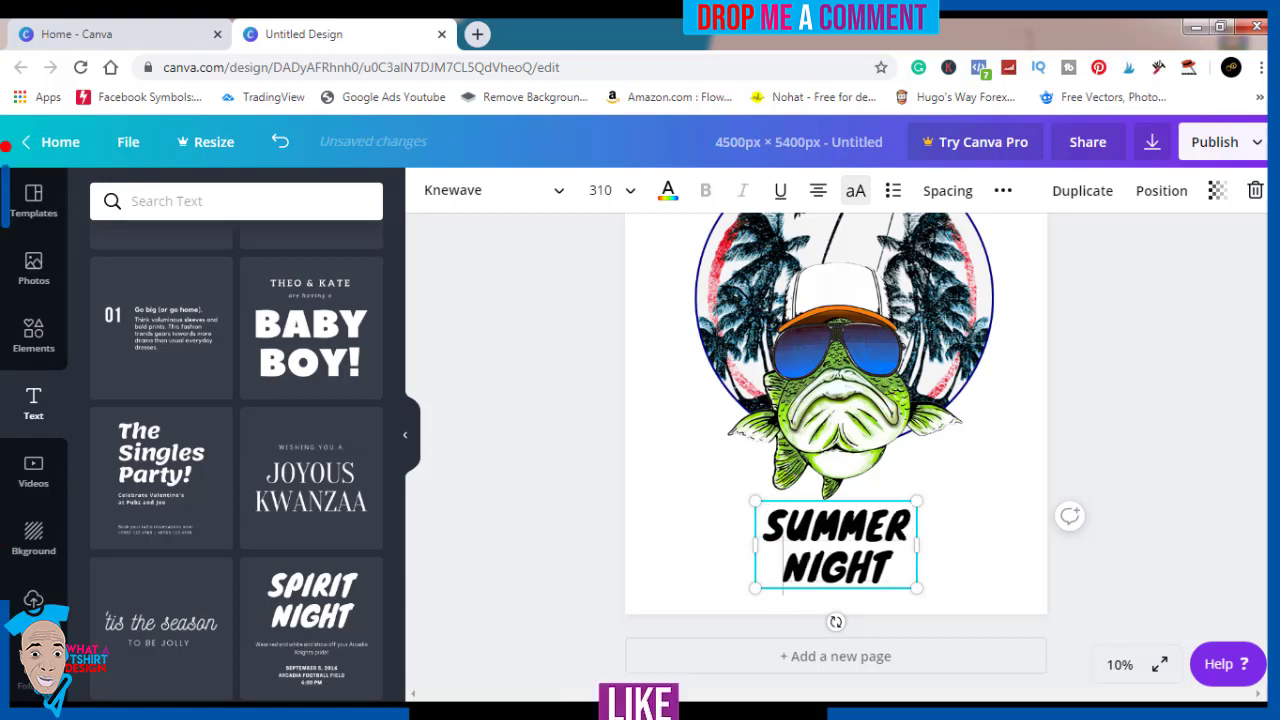
# - Replace NIGHT with TIME so the caption reads SUMMER TIME
pyautogui.click(869, 570)
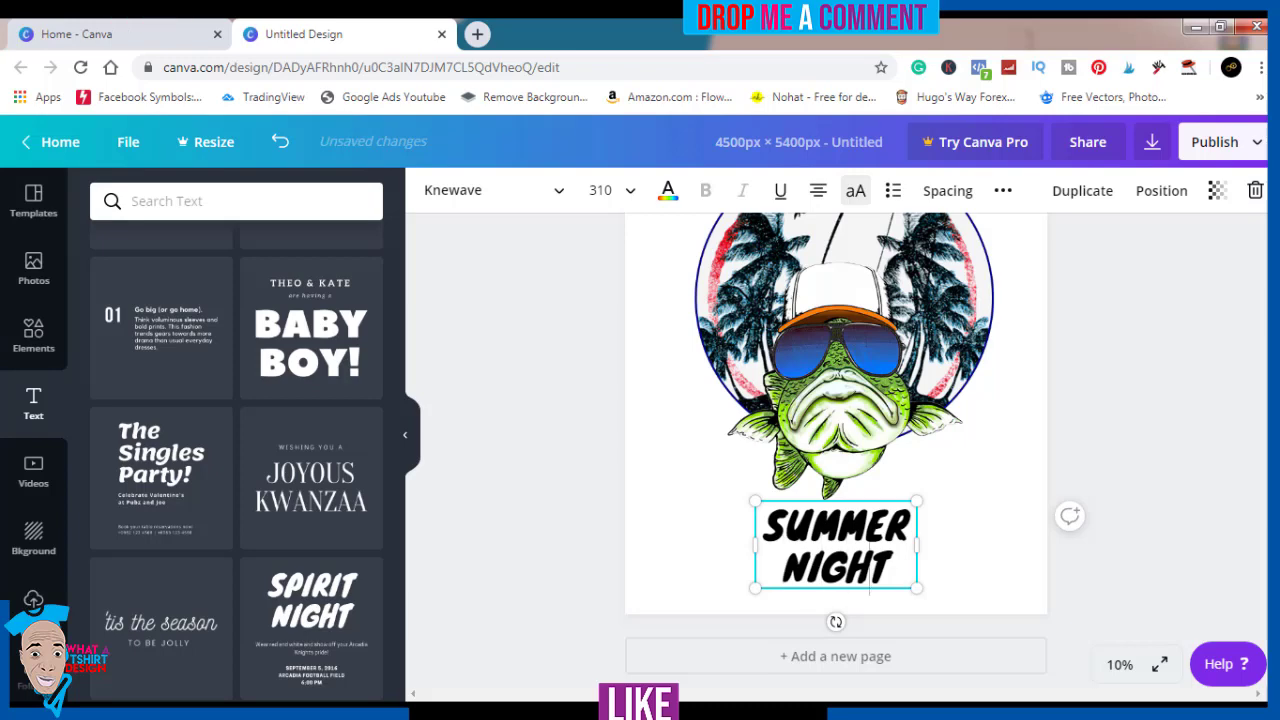
pyautogui.press('BackSpace')
pyautogui.press('BackSpace')
pyautogui.press('BackSpace')
pyautogui.press('BackSpace')
pyautogui.press('BackSpace')
pyautogui.press('BackSpace')
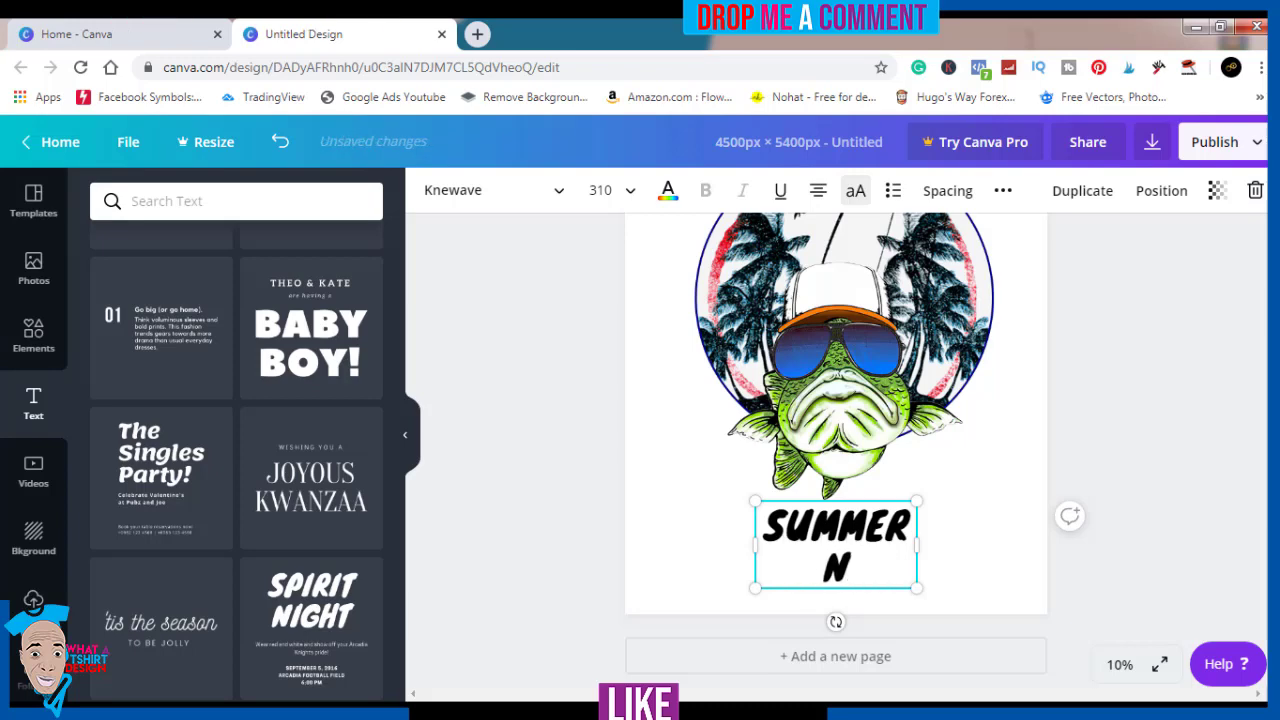
pyautogui.write('T')
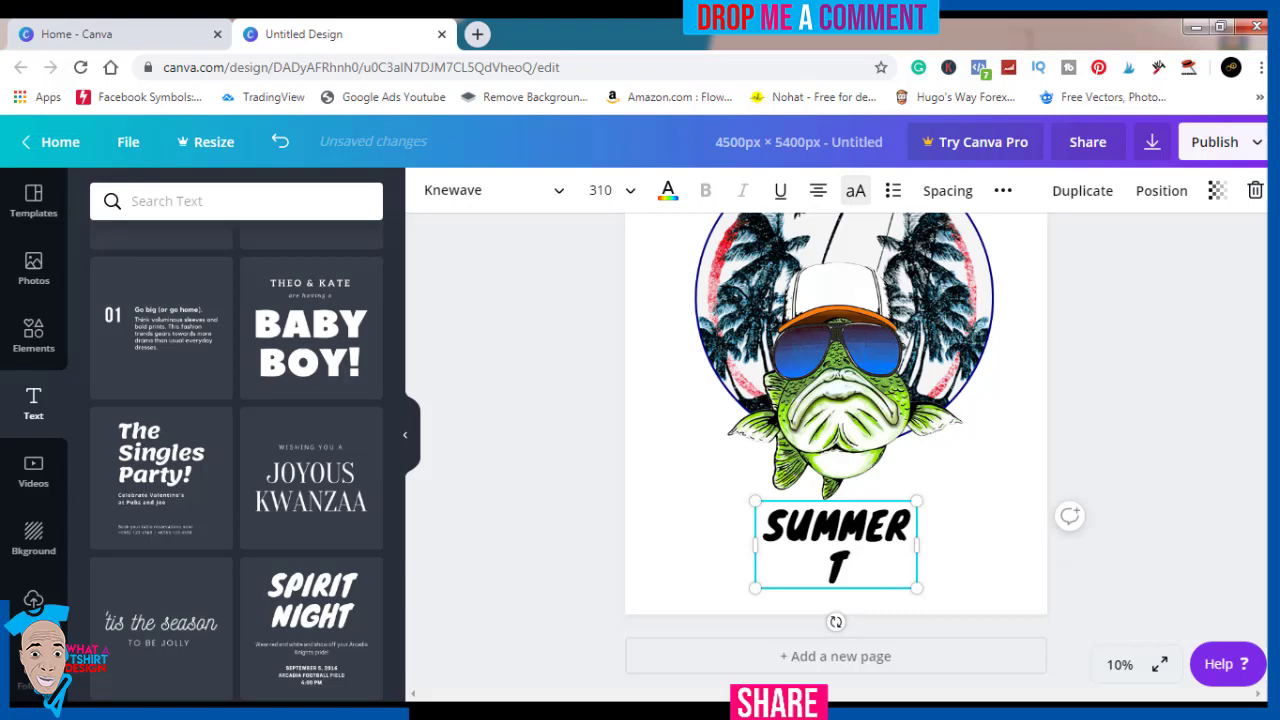
pyautogui.write('IME')
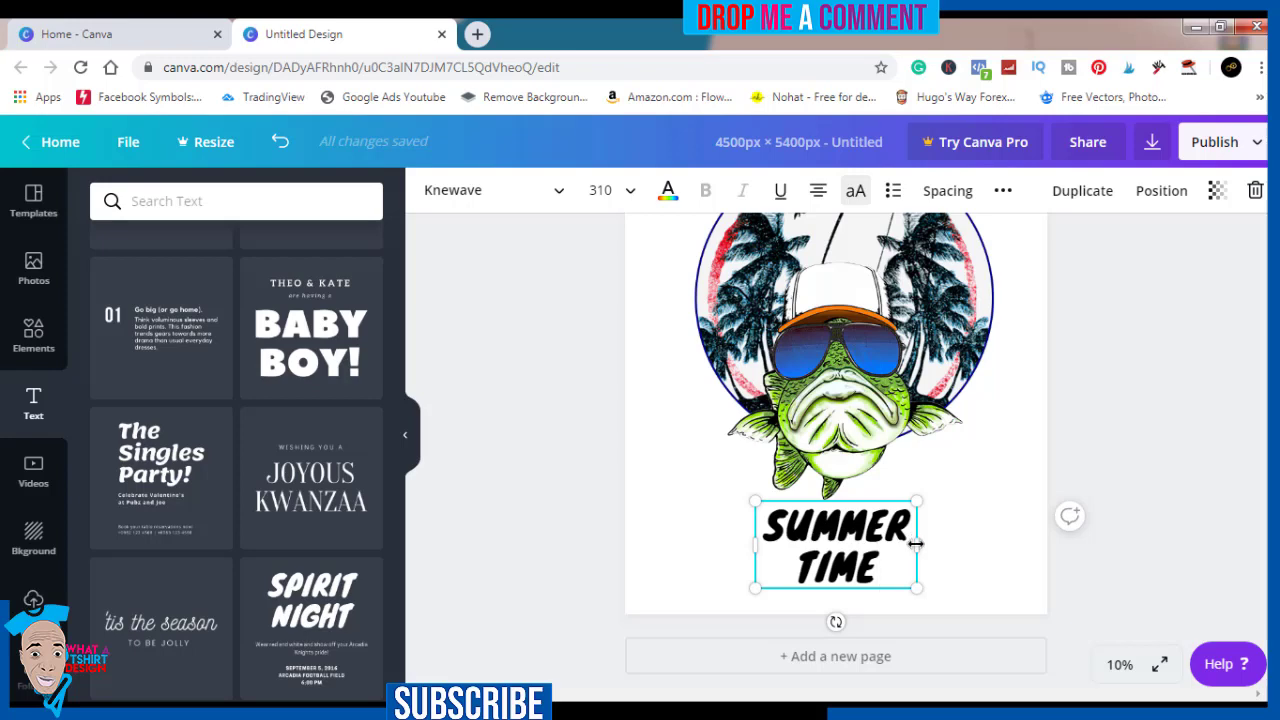
# - Widen the caption box and set the SUMMER TIME text to font size 400
pyautogui.moveTo(939, 544); pyautogui.dragTo(1048, 537)
pyautogui.moveTo(972, 550); pyautogui.dragTo(940, 550)
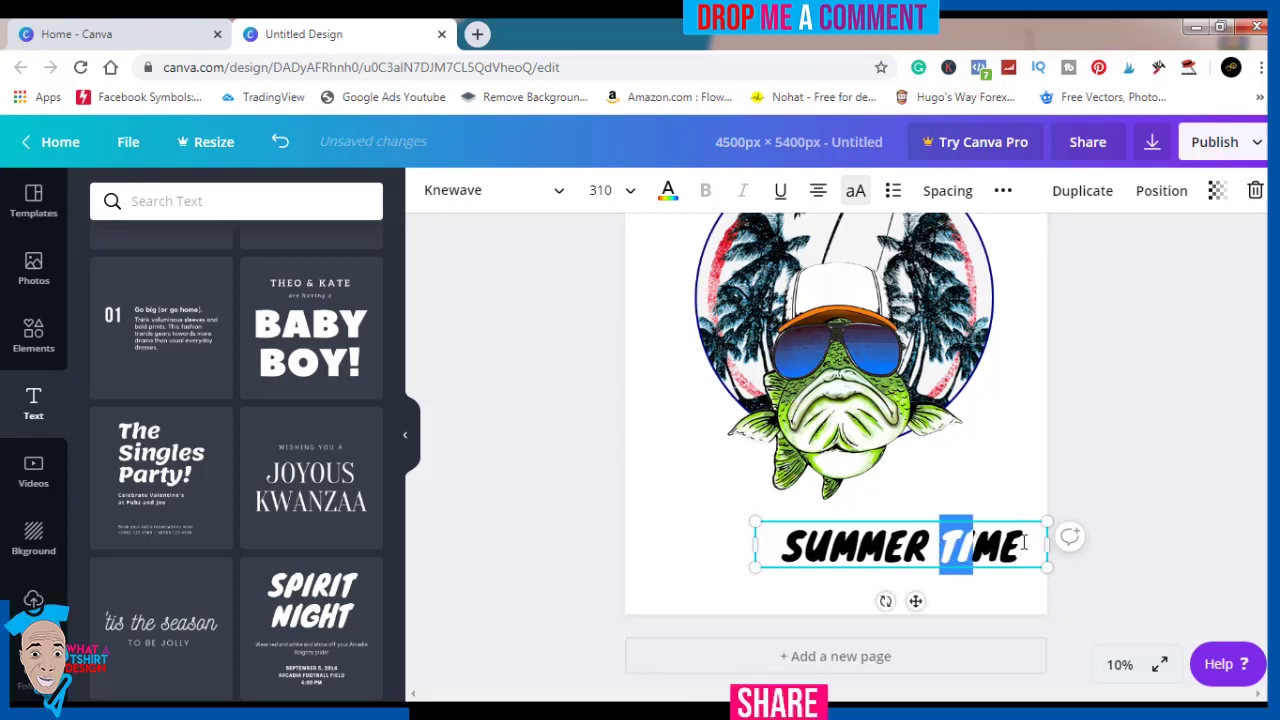
pyautogui.moveTo(1023, 543); pyautogui.dragTo(792, 545)
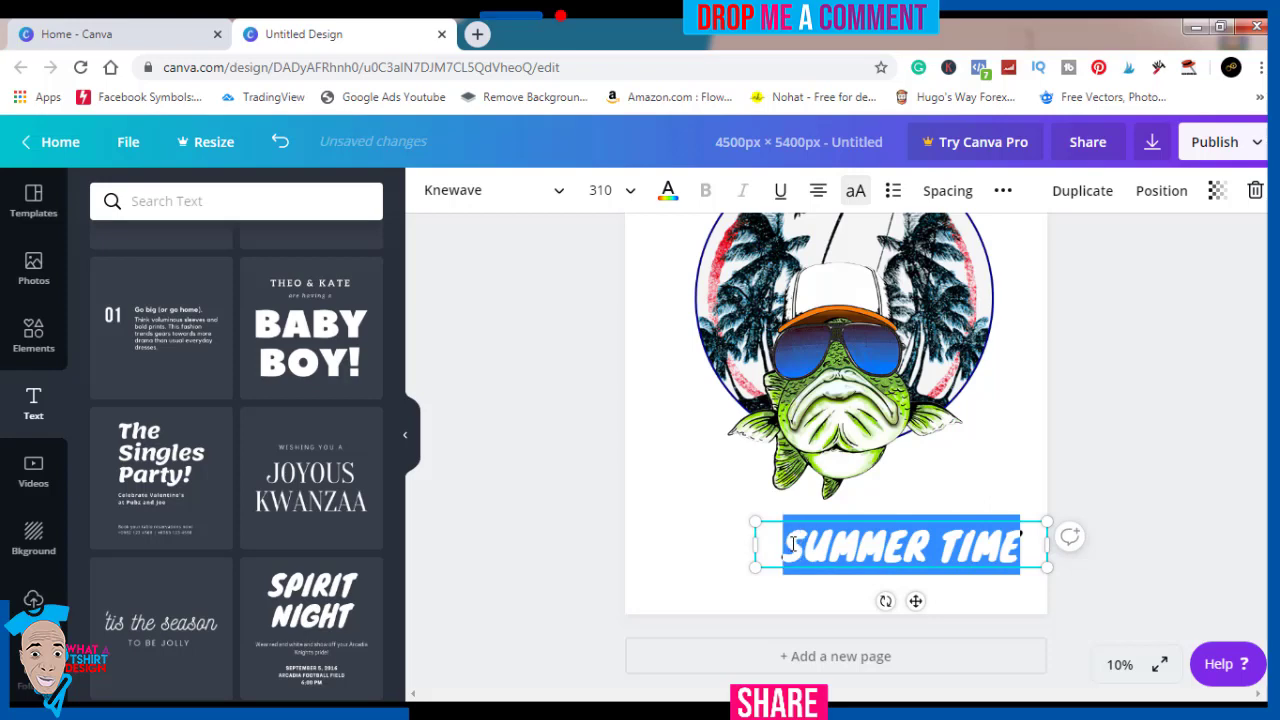
pyautogui.click(628, 196)
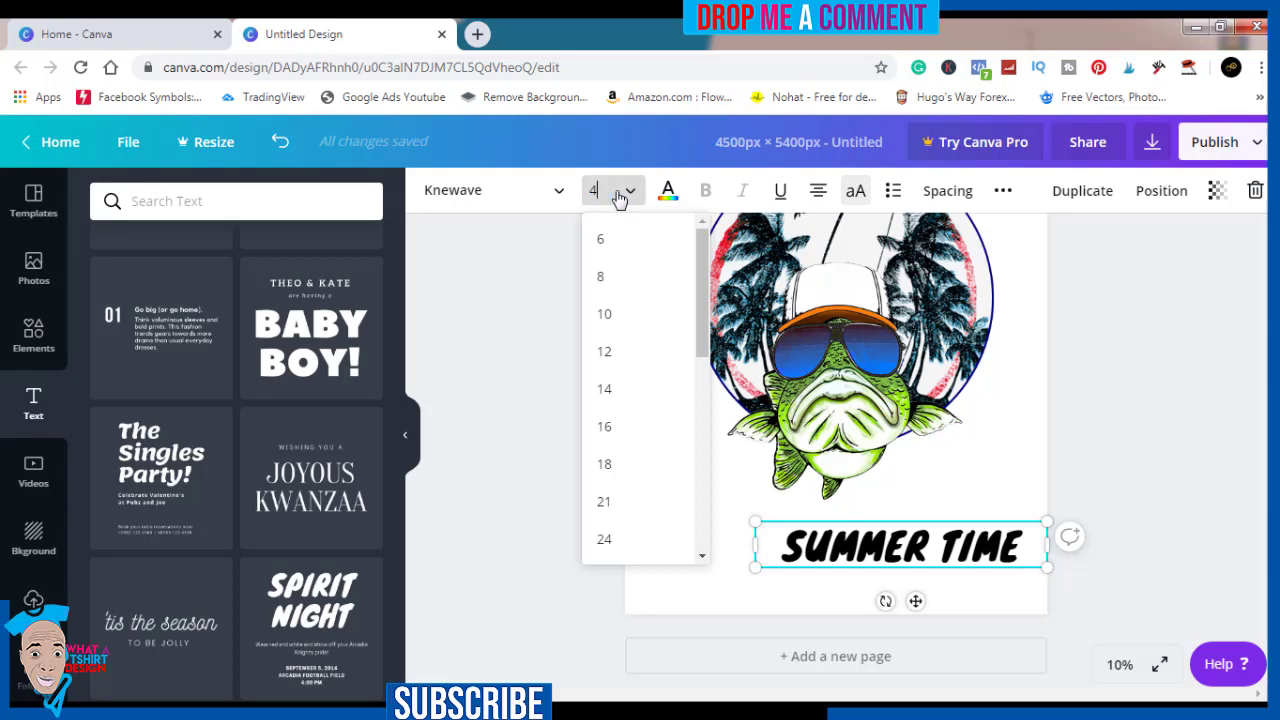
pyautogui.write('400')
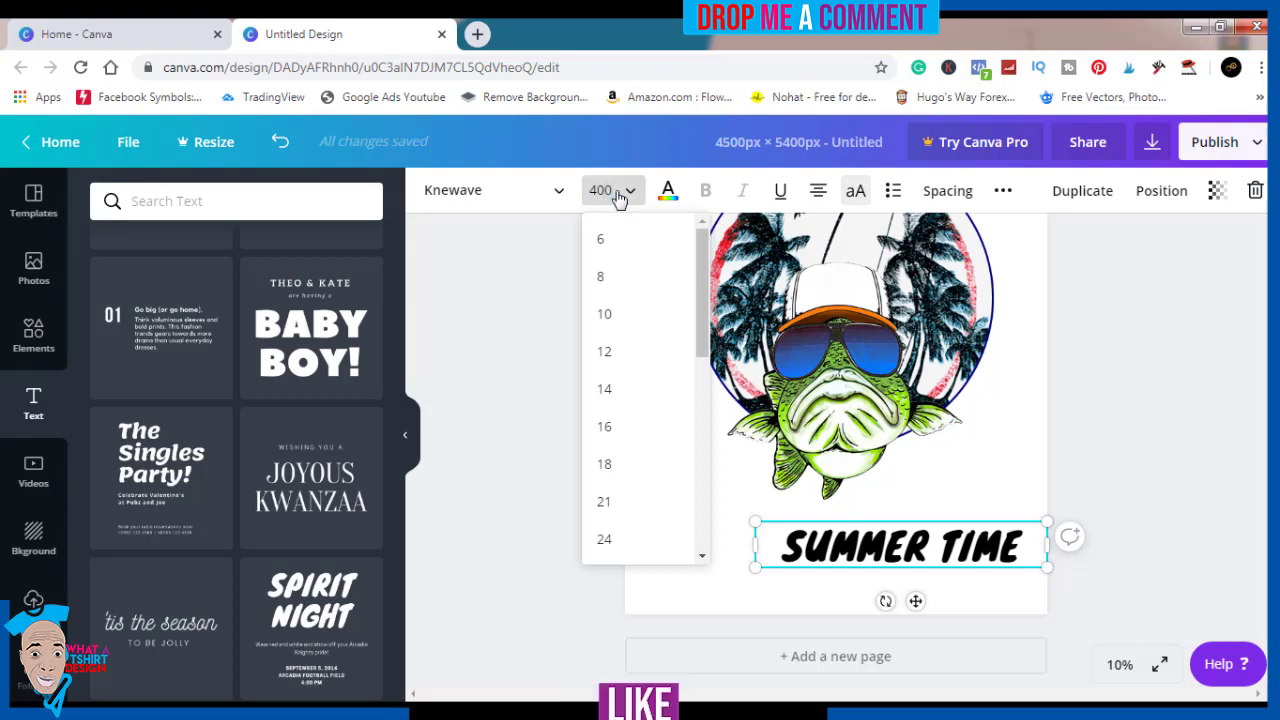
pyautogui.press('Return')
# - Widen the caption to fit on one line and centre it under the fish
pyautogui.click(521, 269)
pyautogui.click(919, 533)
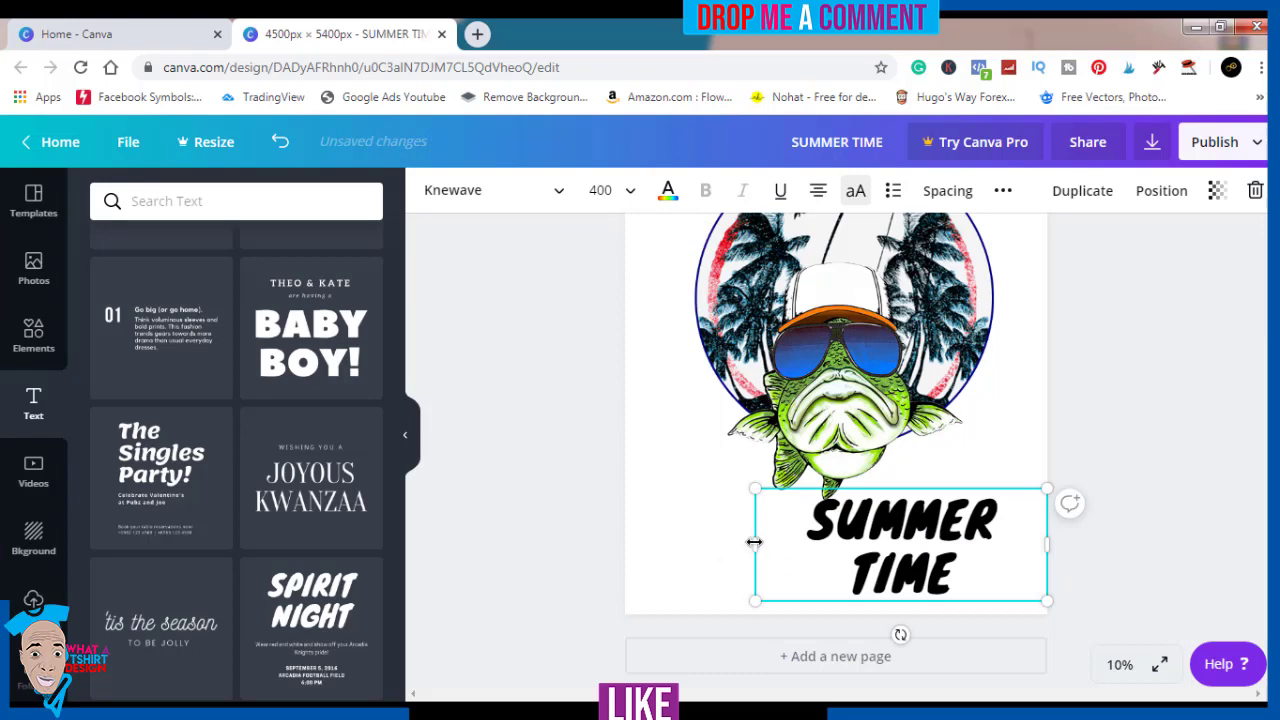
pyautogui.moveTo(753, 543); pyautogui.dragTo(667, 545)
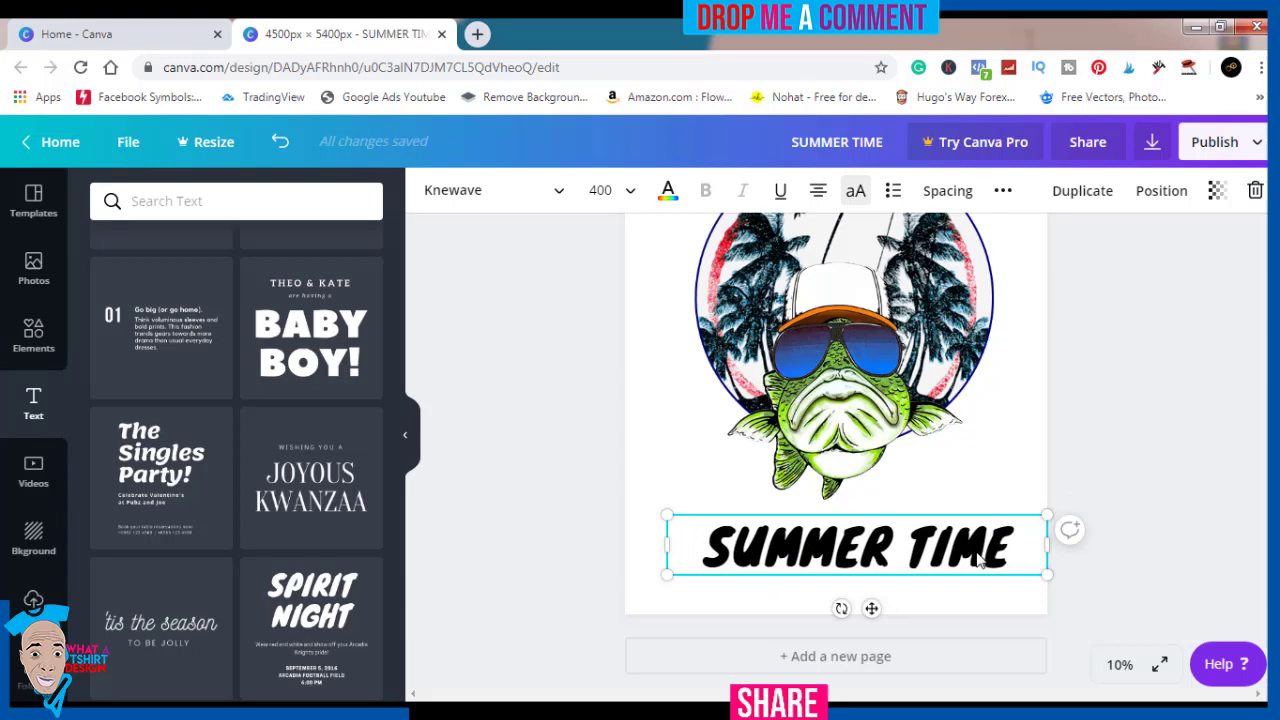
pyautogui.moveTo(980, 562); pyautogui.dragTo(968, 558)
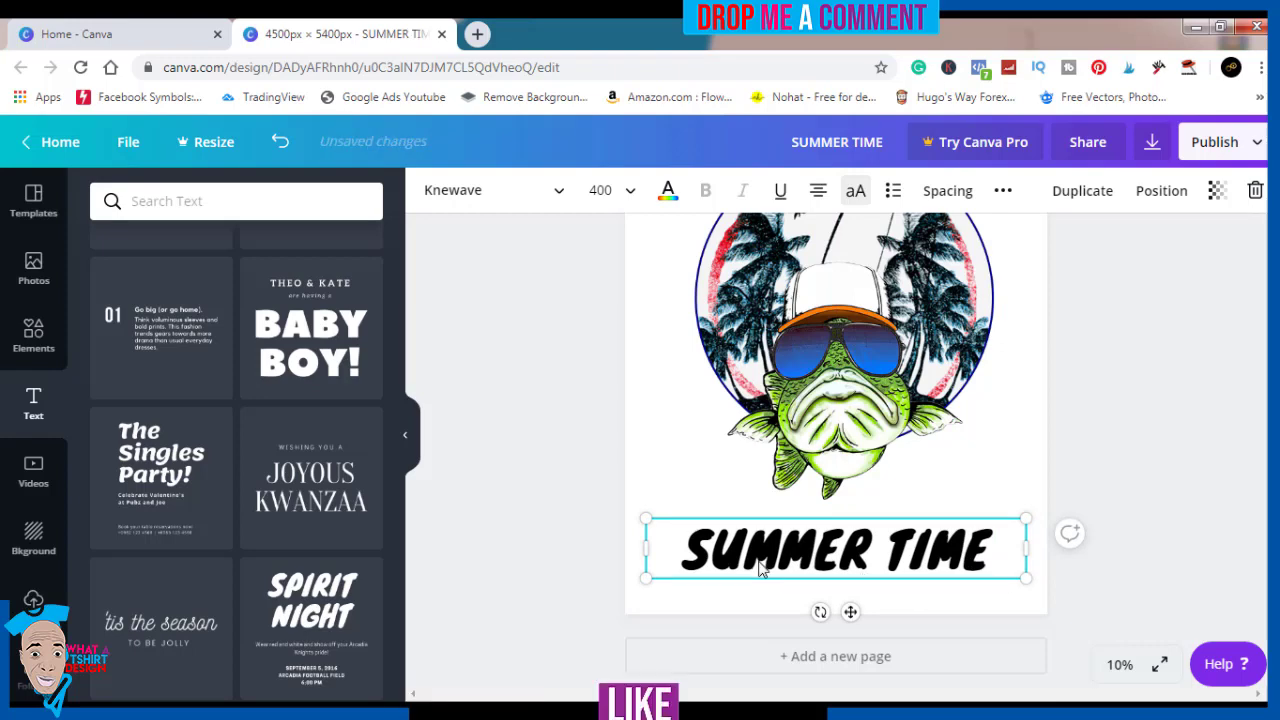
# - Try blue, light blue, yellow, light orange and lime green on the caption, settling on purple
pyautogui.click(668, 193)
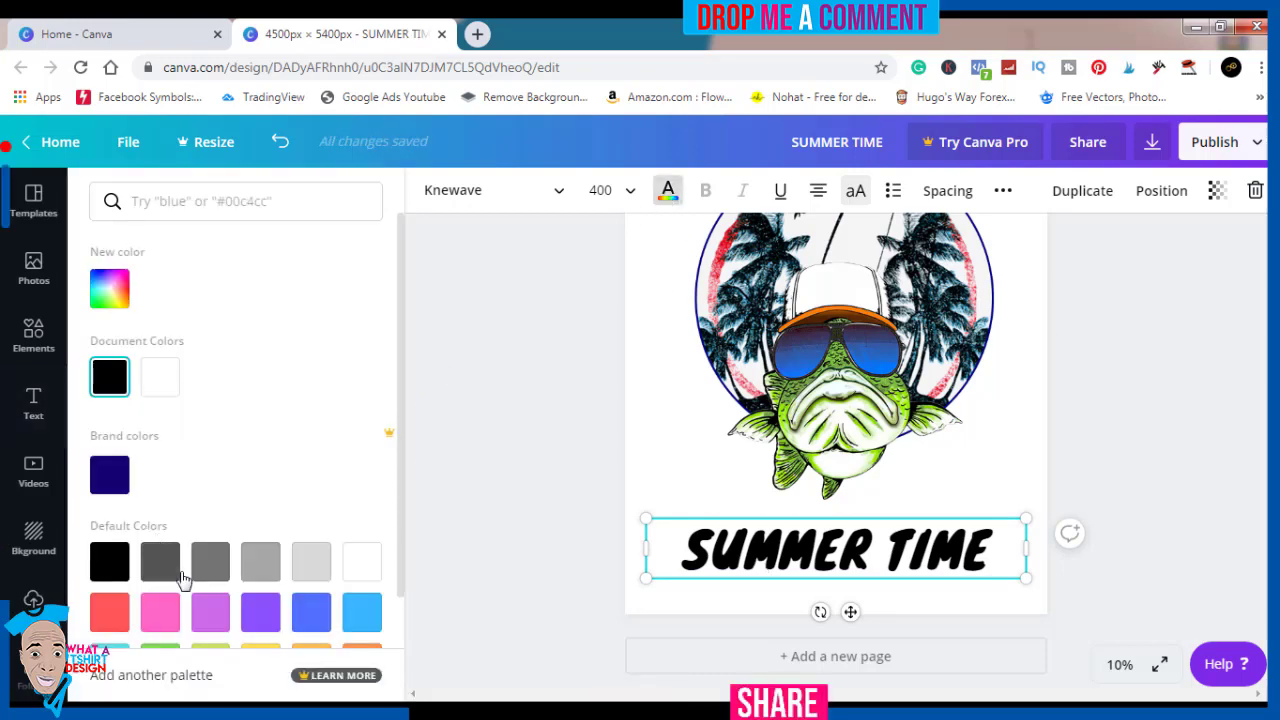
pyautogui.click(252, 612)
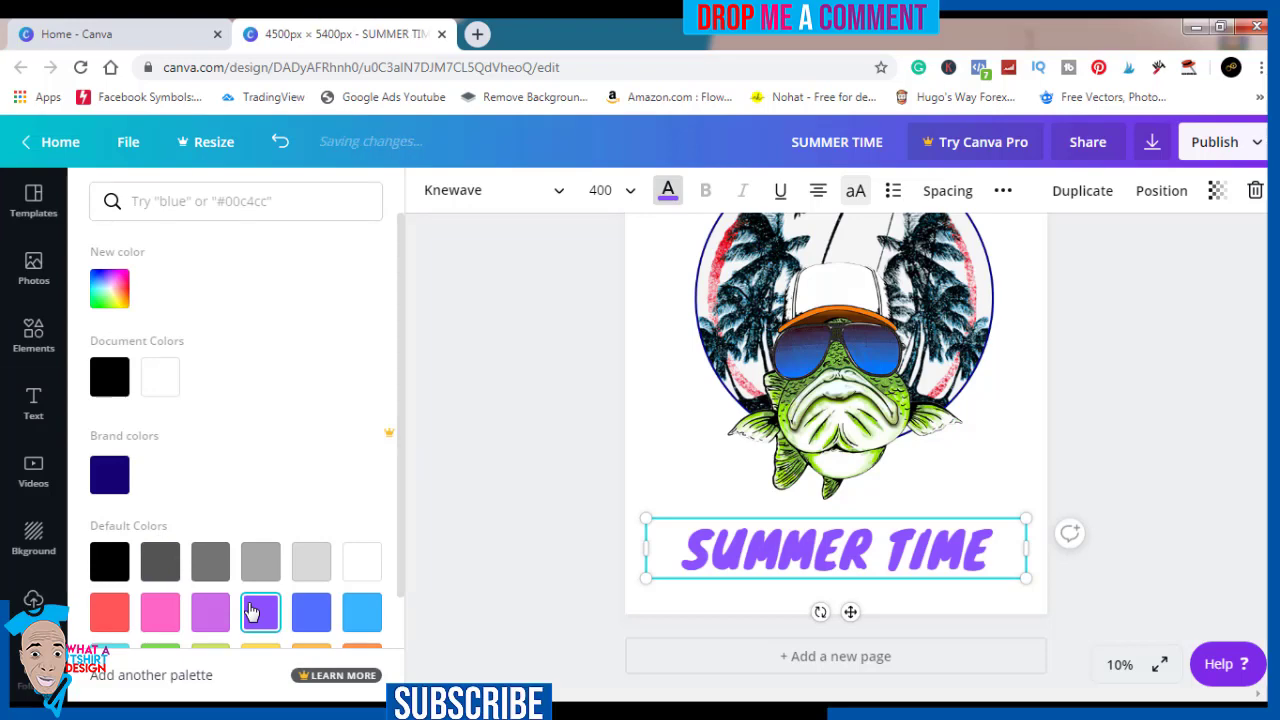
pyautogui.click(314, 622)
pyautogui.click(360, 622)
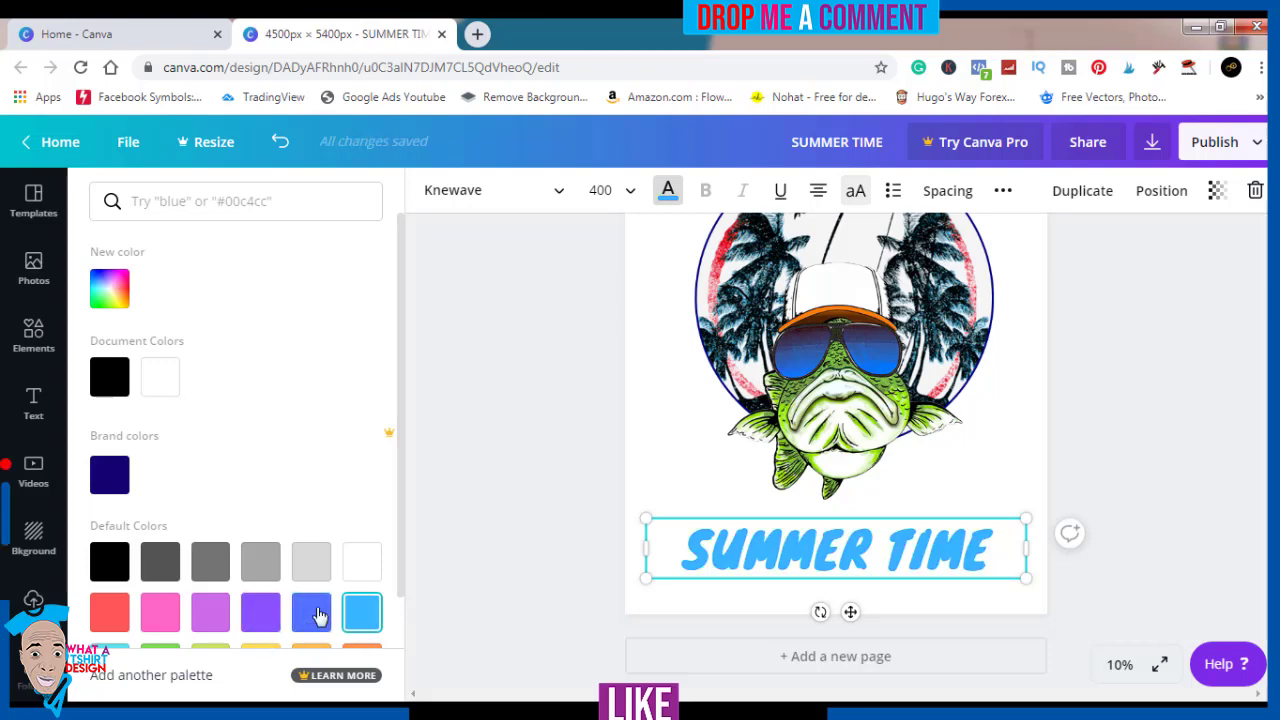
pyautogui.moveTo(398, 521); pyautogui.dragTo(399, 558)
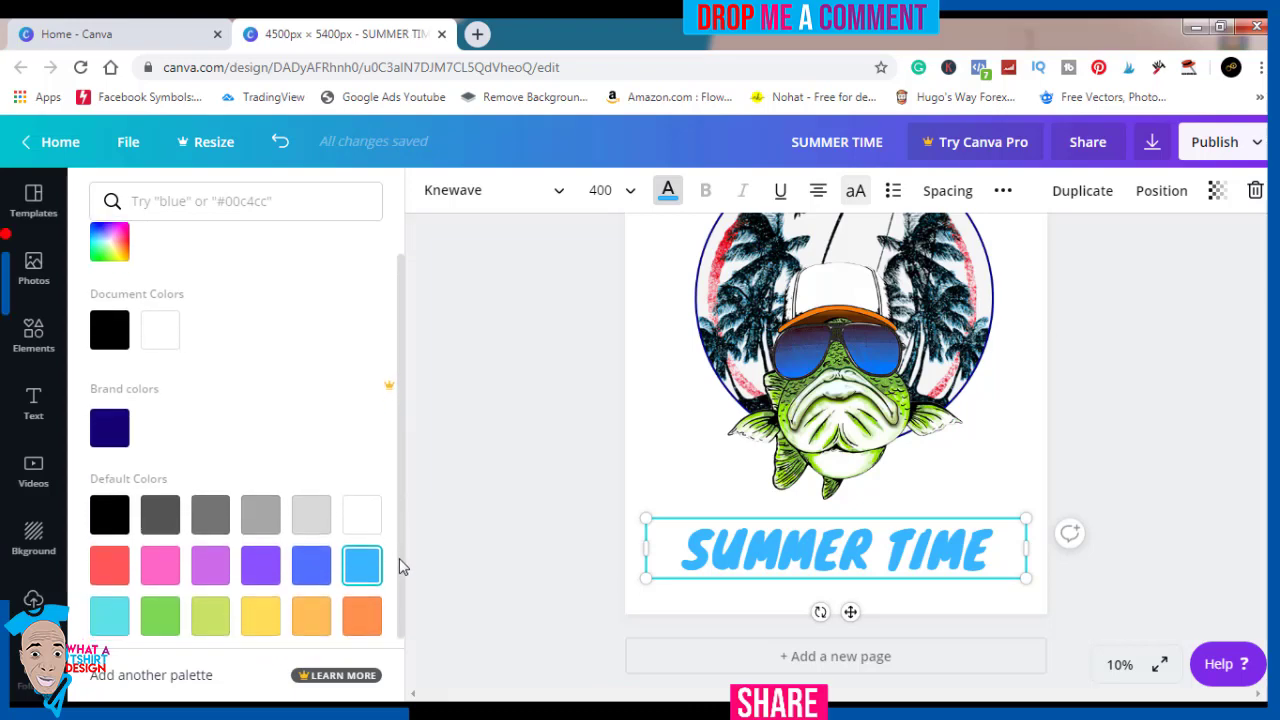
pyautogui.click(259, 617)
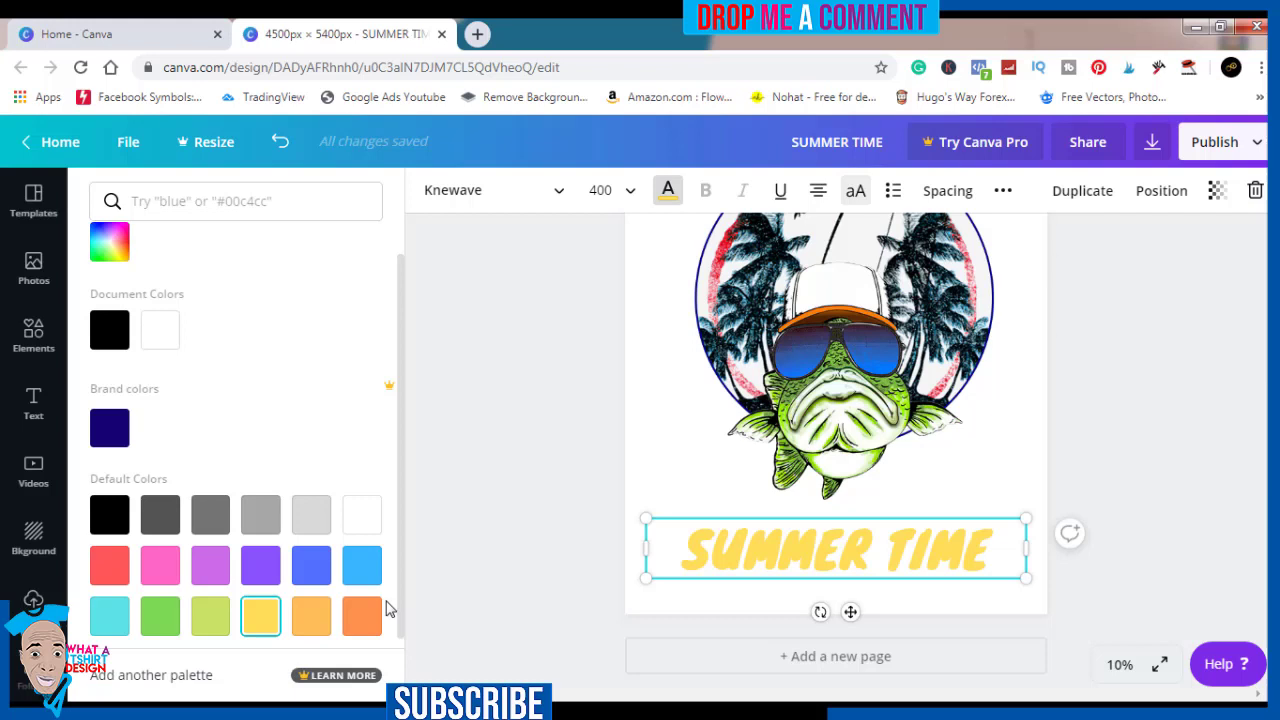
pyautogui.click(322, 619)
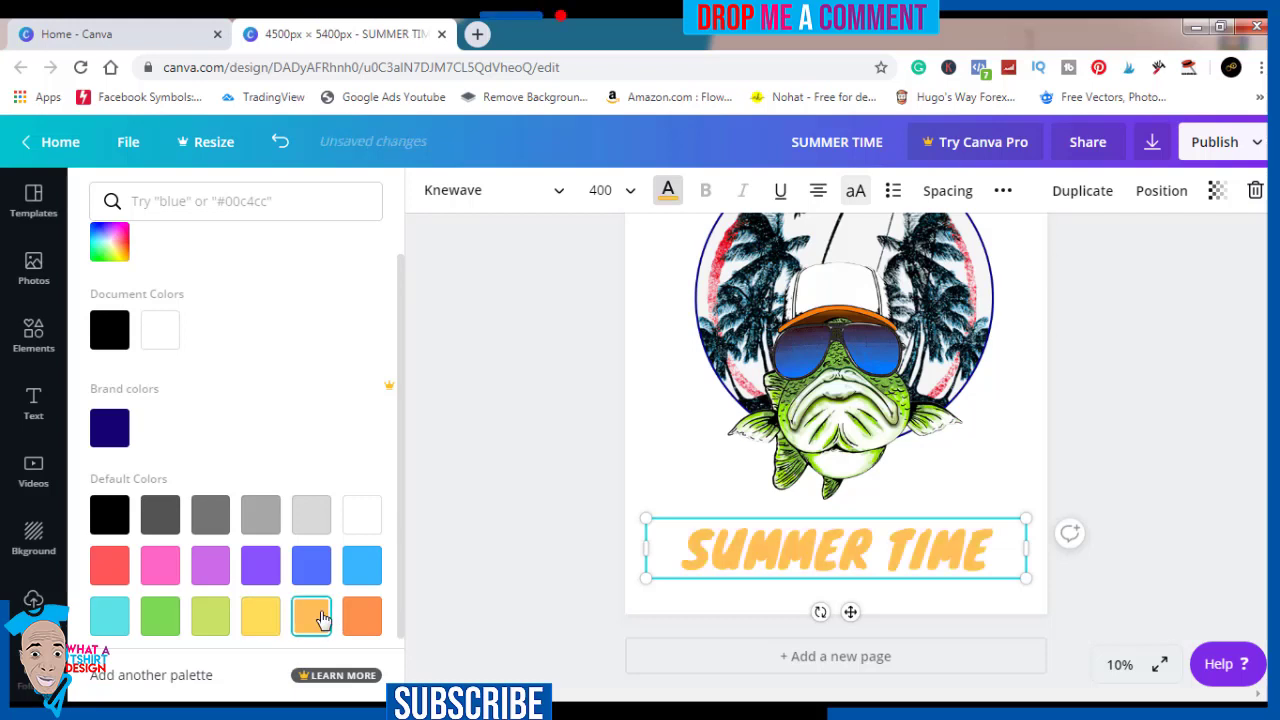
pyautogui.click(218, 620)
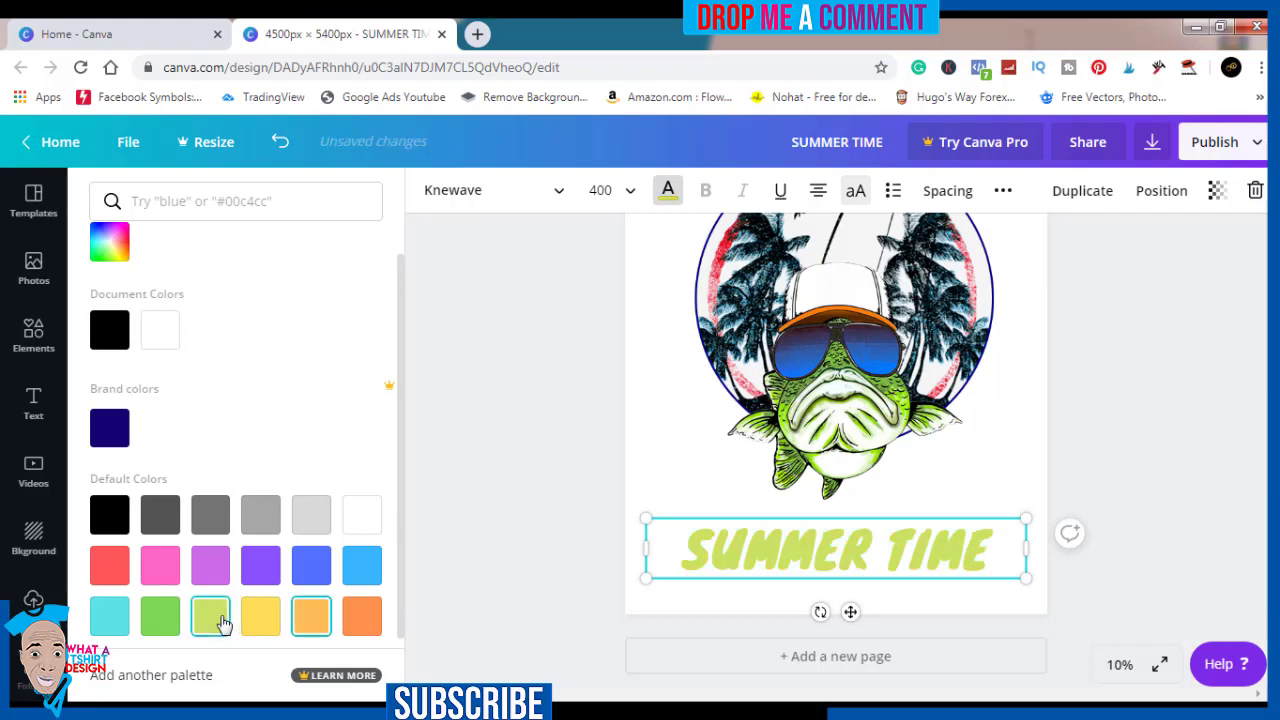
pyautogui.click(262, 568)
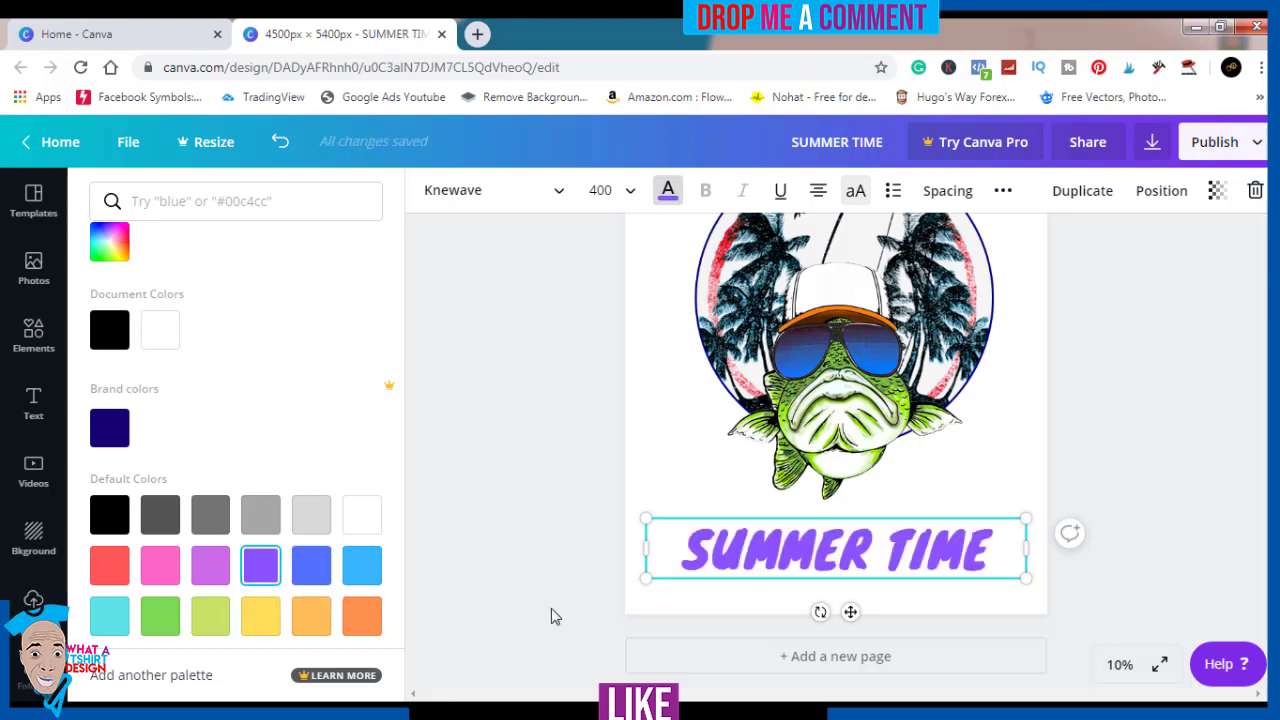
pyautogui.press('Escape')
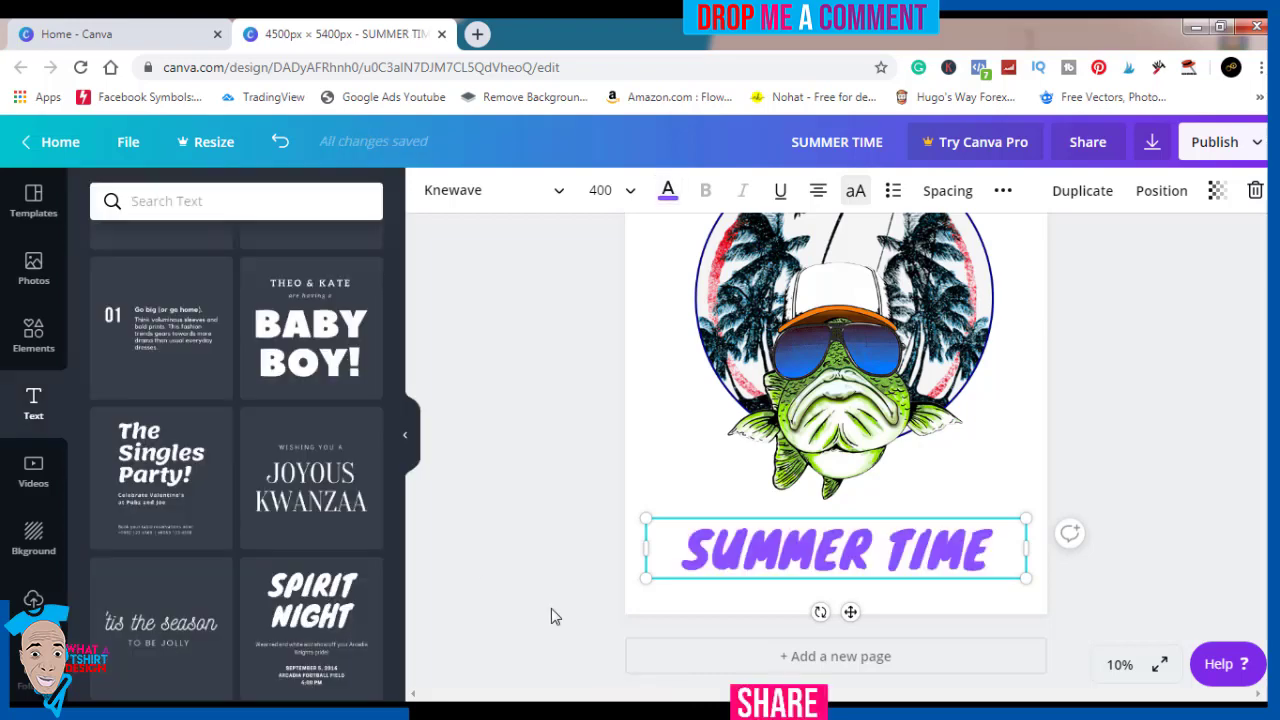
pyautogui.click(1146, 394)
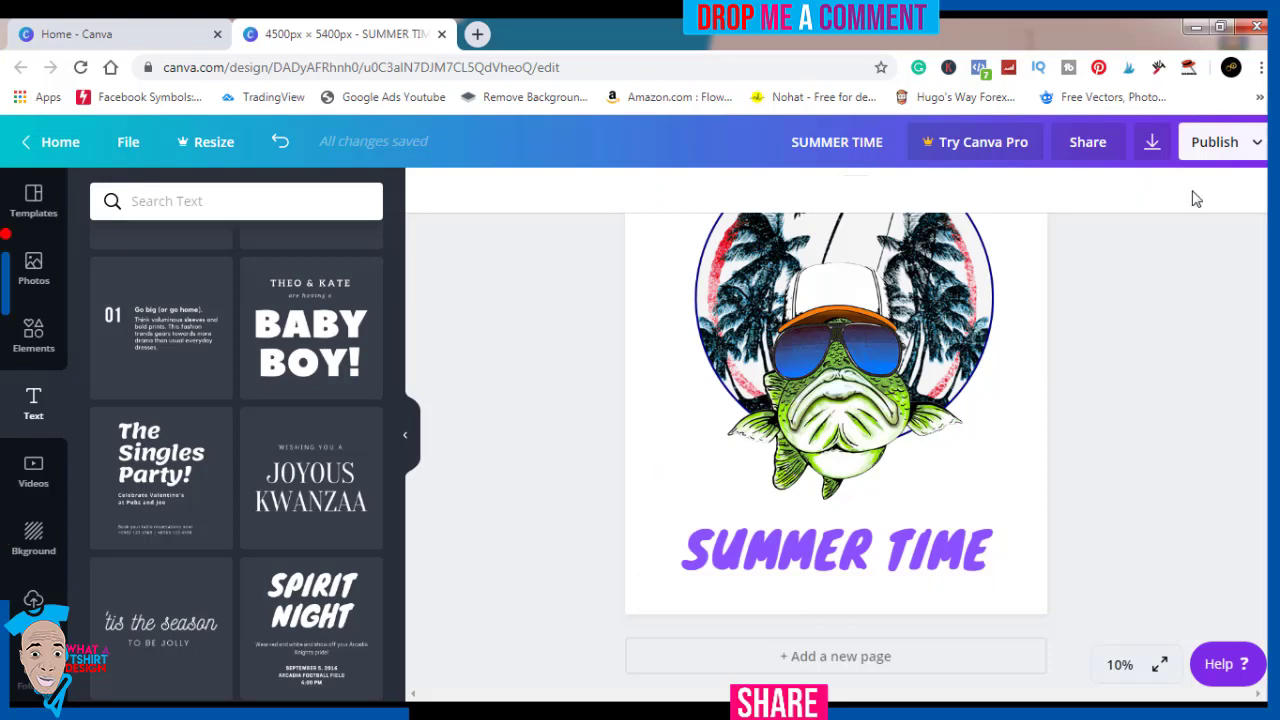
# - Download the SUMMER TIME design from Canva as a 4500 × 5400 PNG
pyautogui.click(1152, 145)
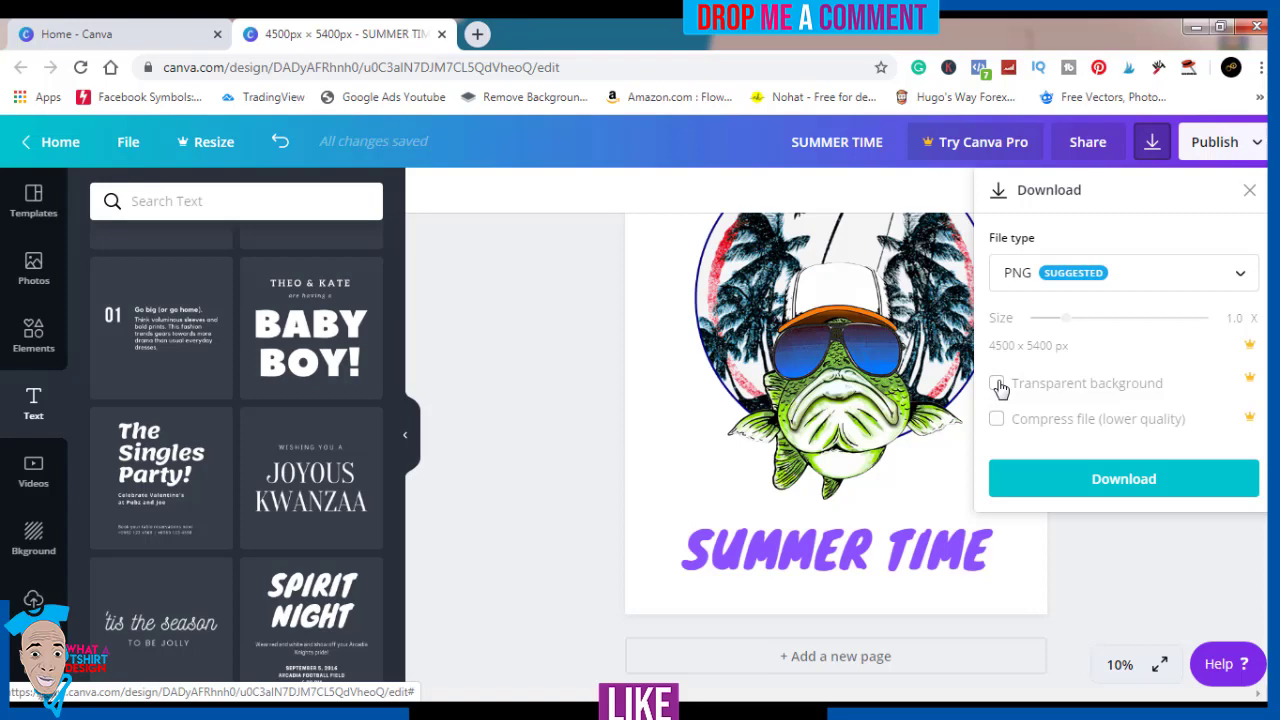
pyautogui.click(1046, 480)
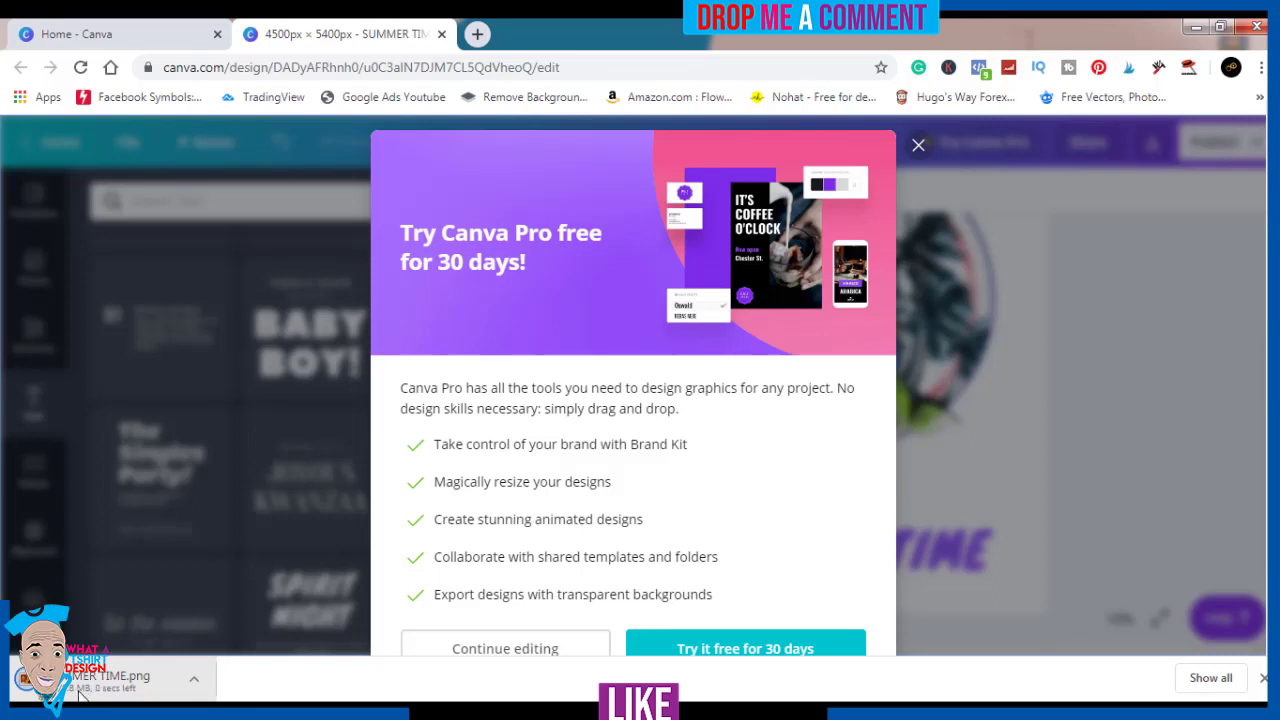
# - Show SUMMER TIME.png in the Downloads folder, preview it in Photo Viewer, then close the preview
pyautogui.click(195, 683)
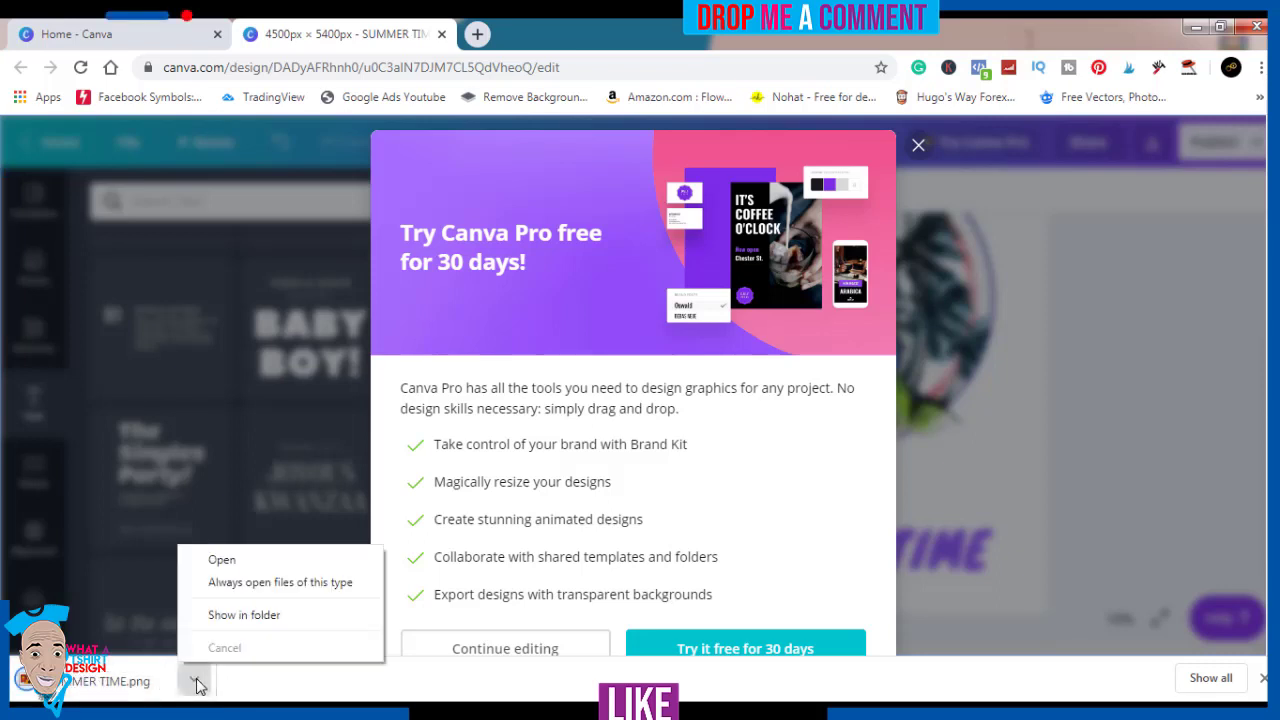
pyautogui.click(258, 614)
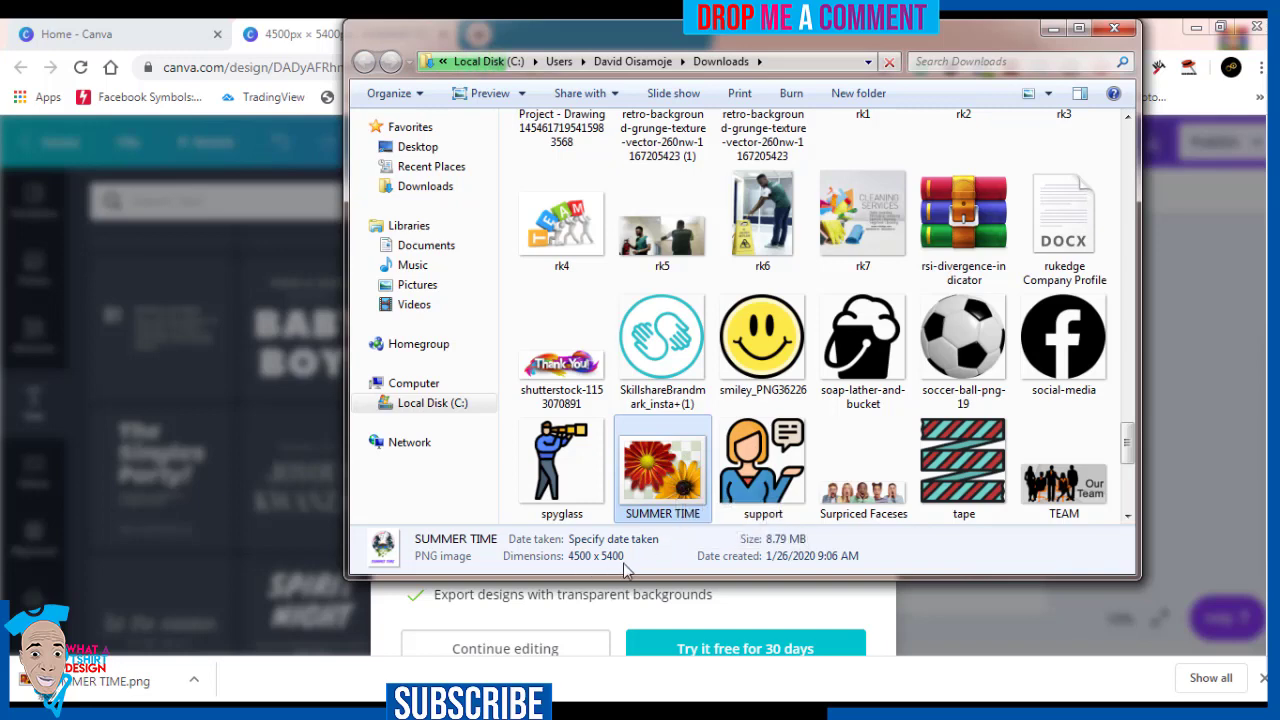
pyautogui.doubleClick(670, 468)
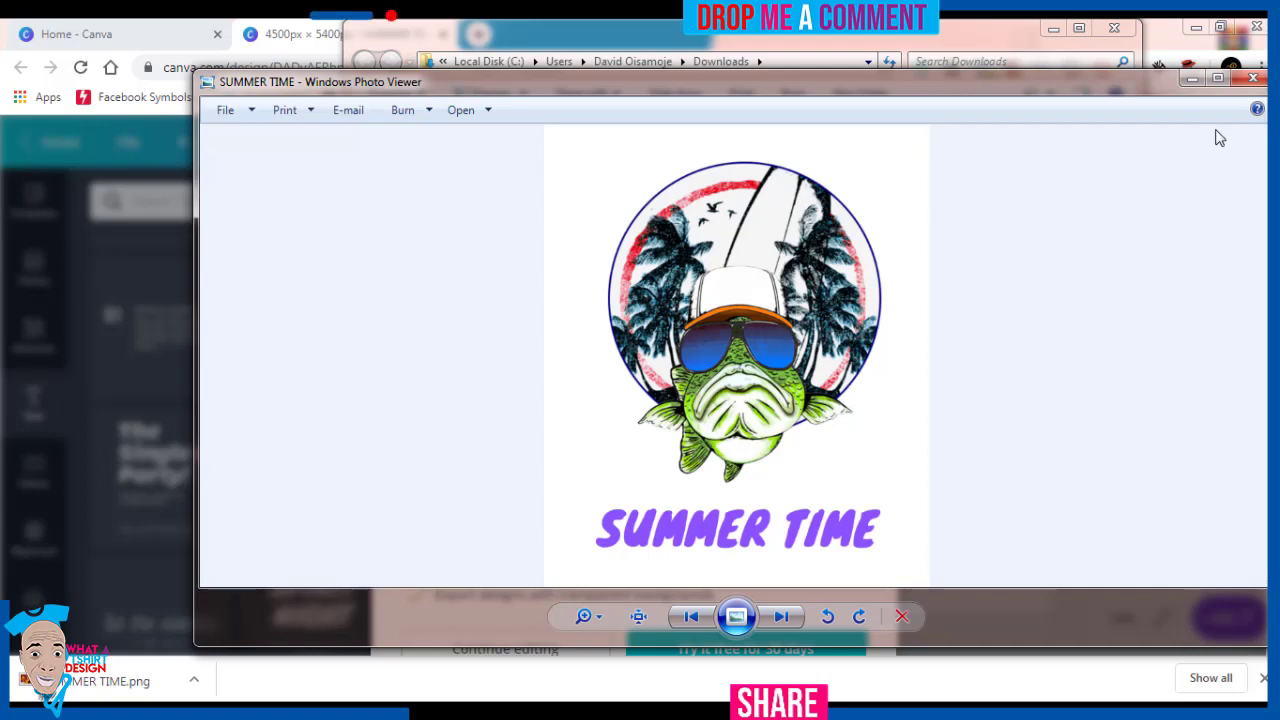
pyautogui.click(1251, 80)
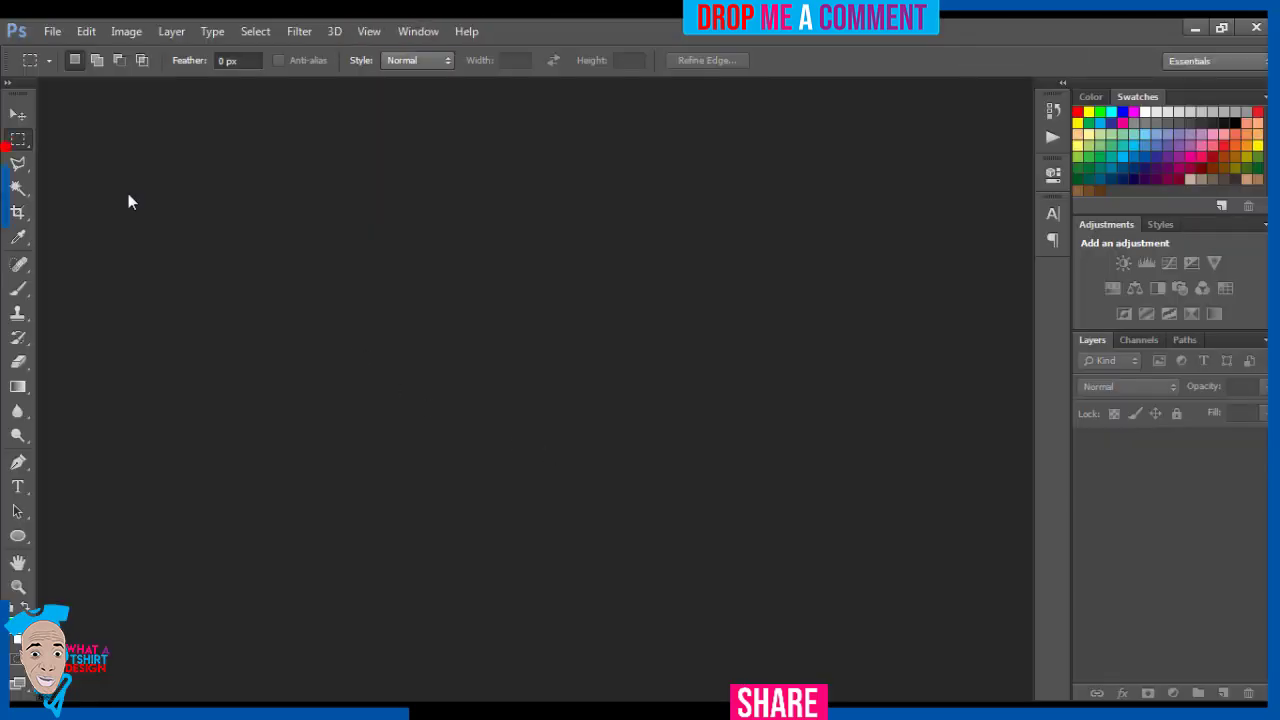
# - Create a new blank 4500 × 5400 px document at 300 ppi via File > New
pyautogui.click(19, 115)
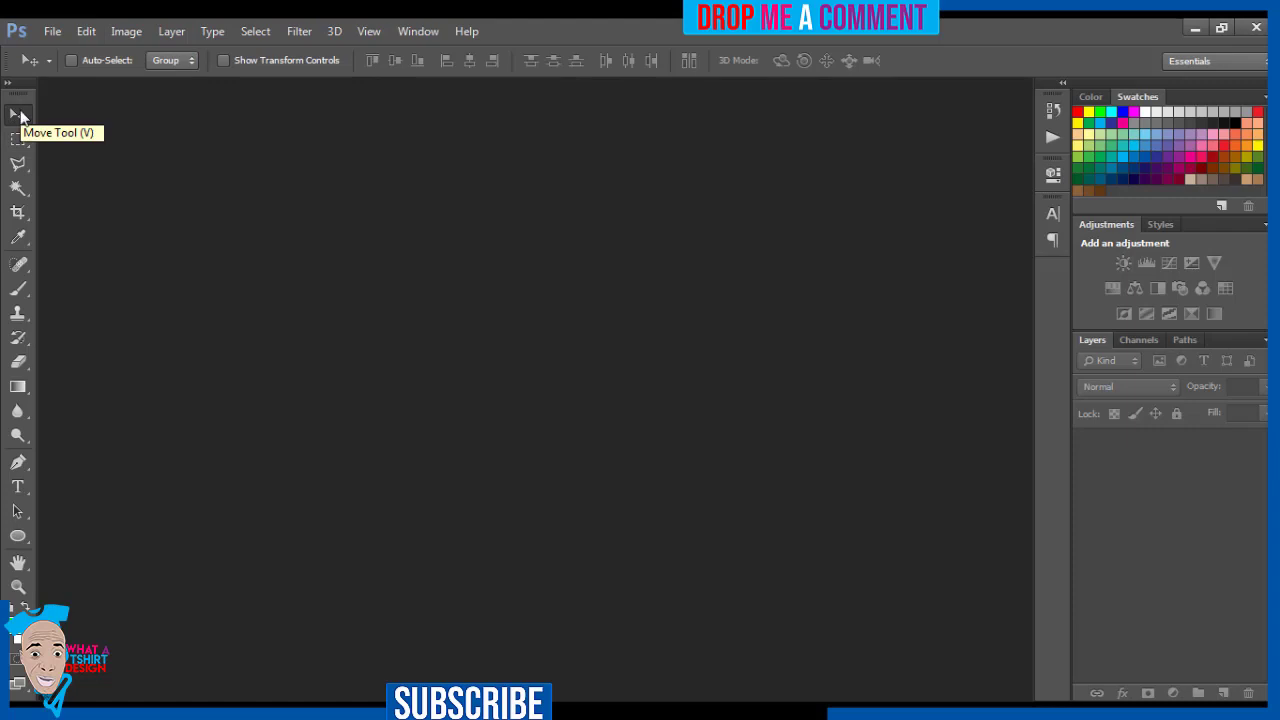
pyautogui.click(51, 31)
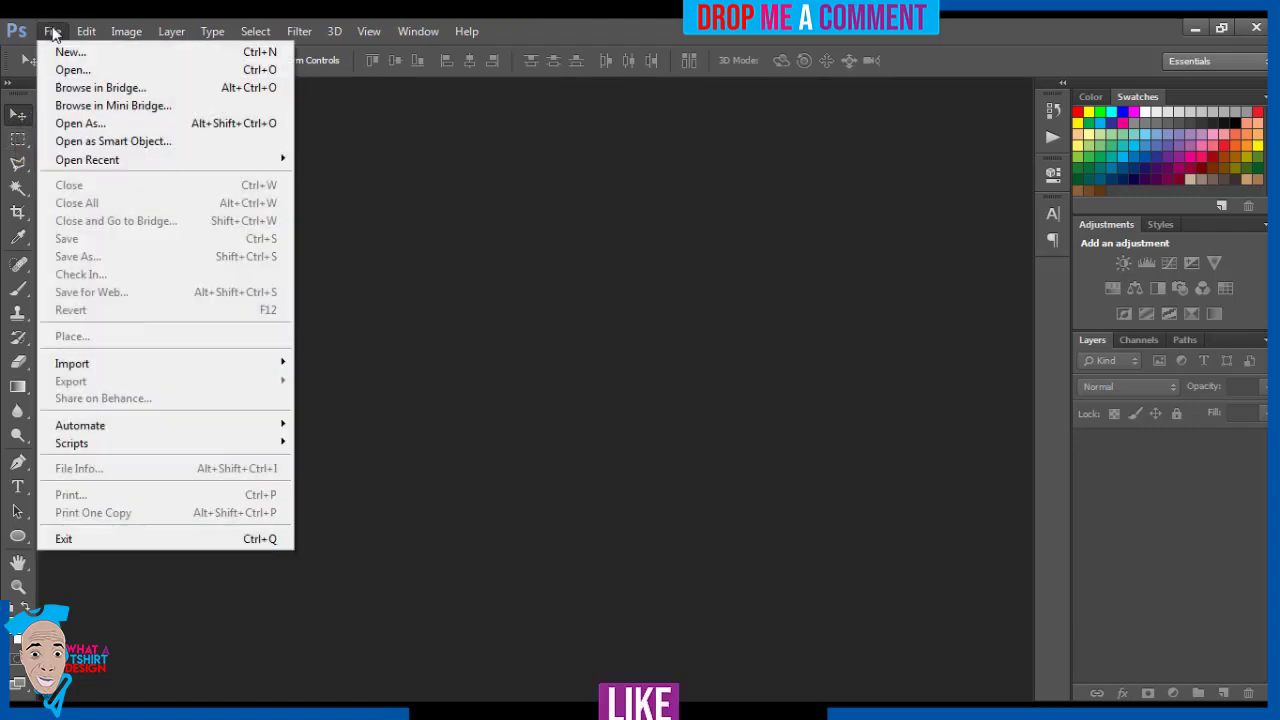
pyautogui.click(84, 56)
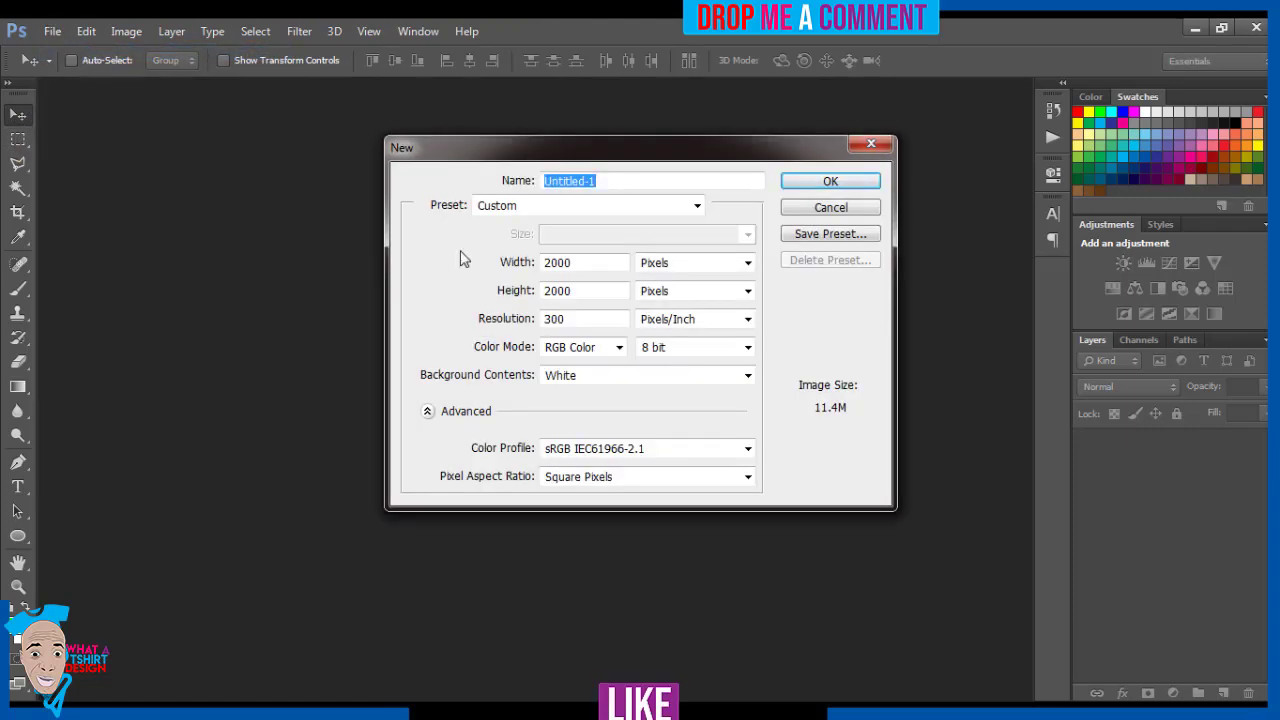
pyautogui.moveTo(586, 263); pyautogui.dragTo(511, 253)
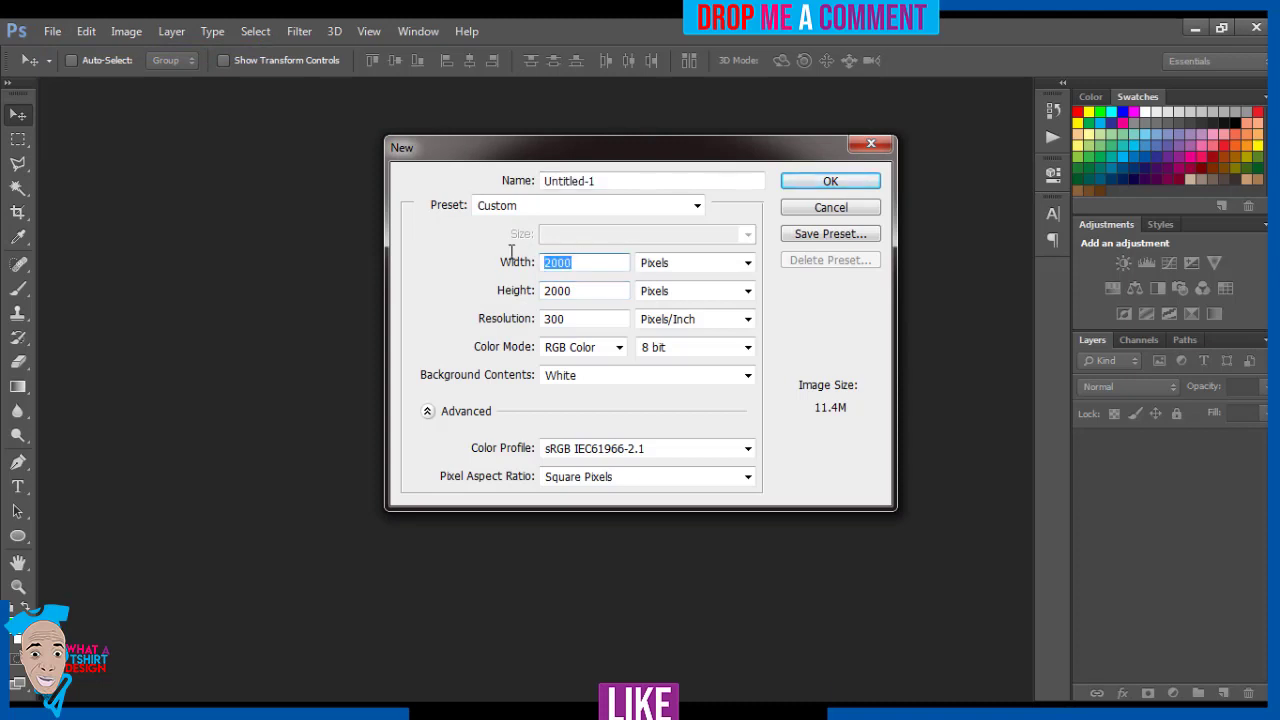
pyautogui.write('4500')
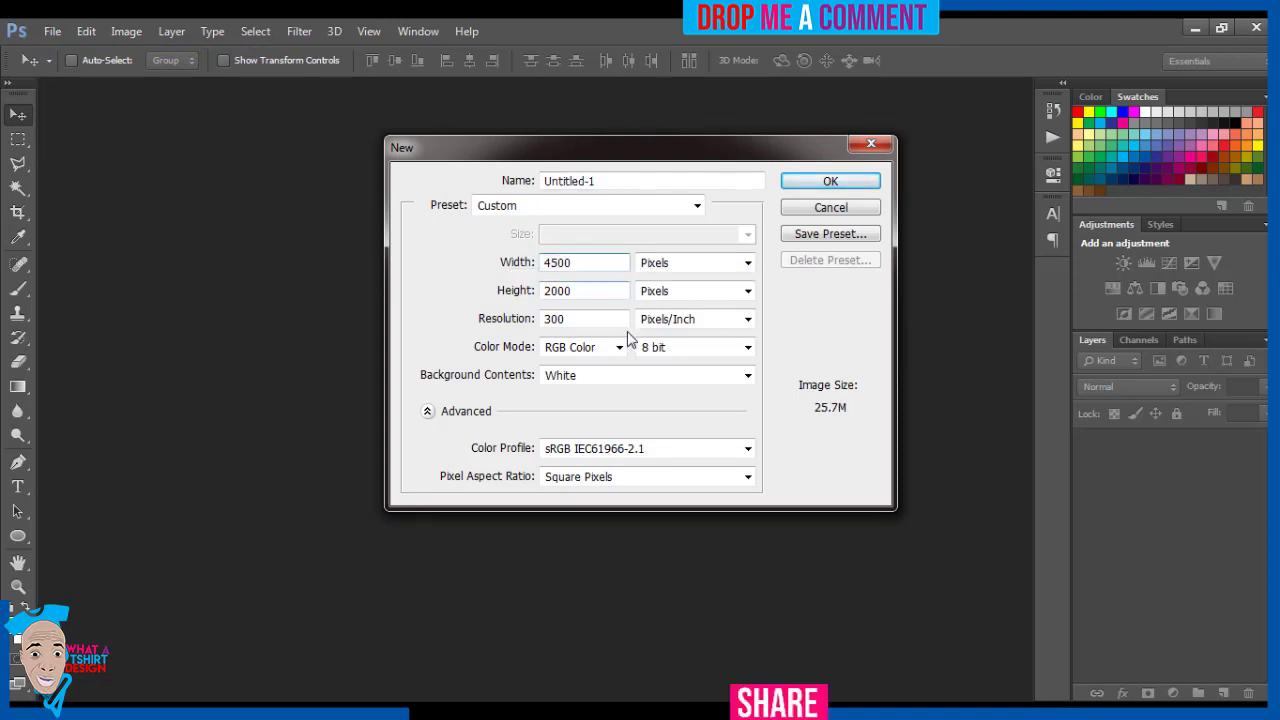
pyautogui.moveTo(590, 291); pyautogui.dragTo(531, 290)
pyautogui.write('5400')
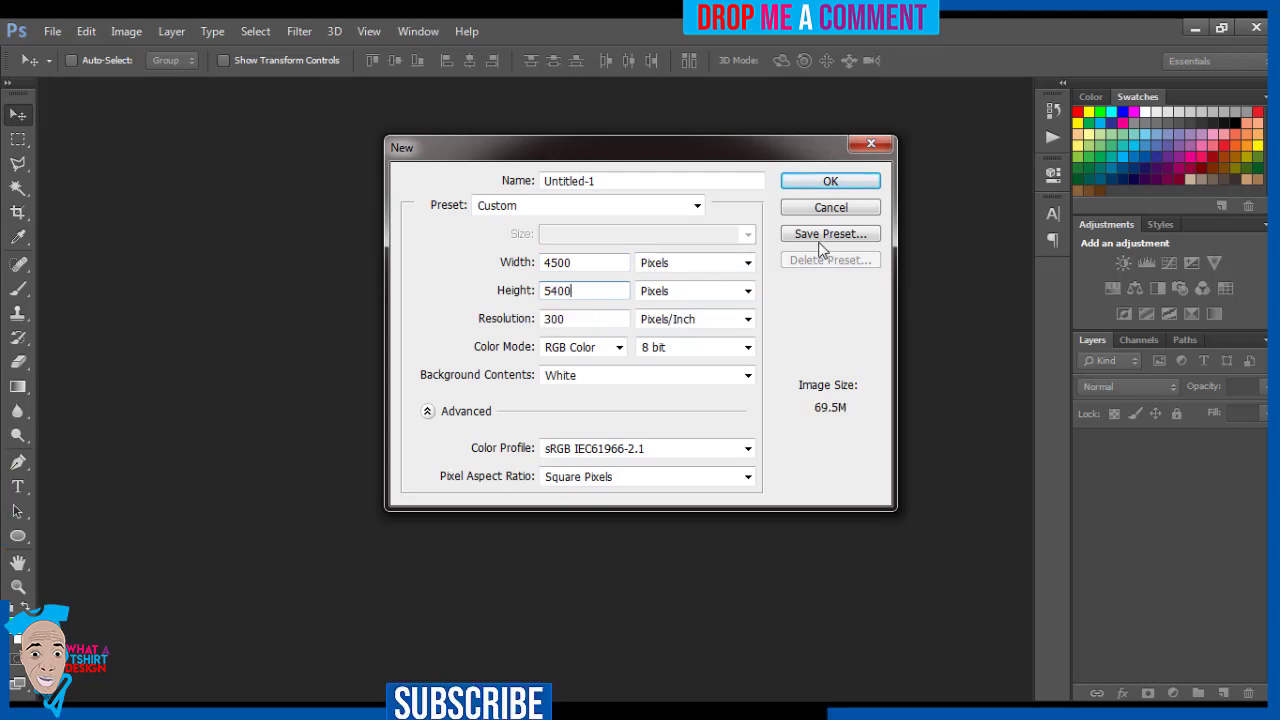
pyautogui.click(812, 184)
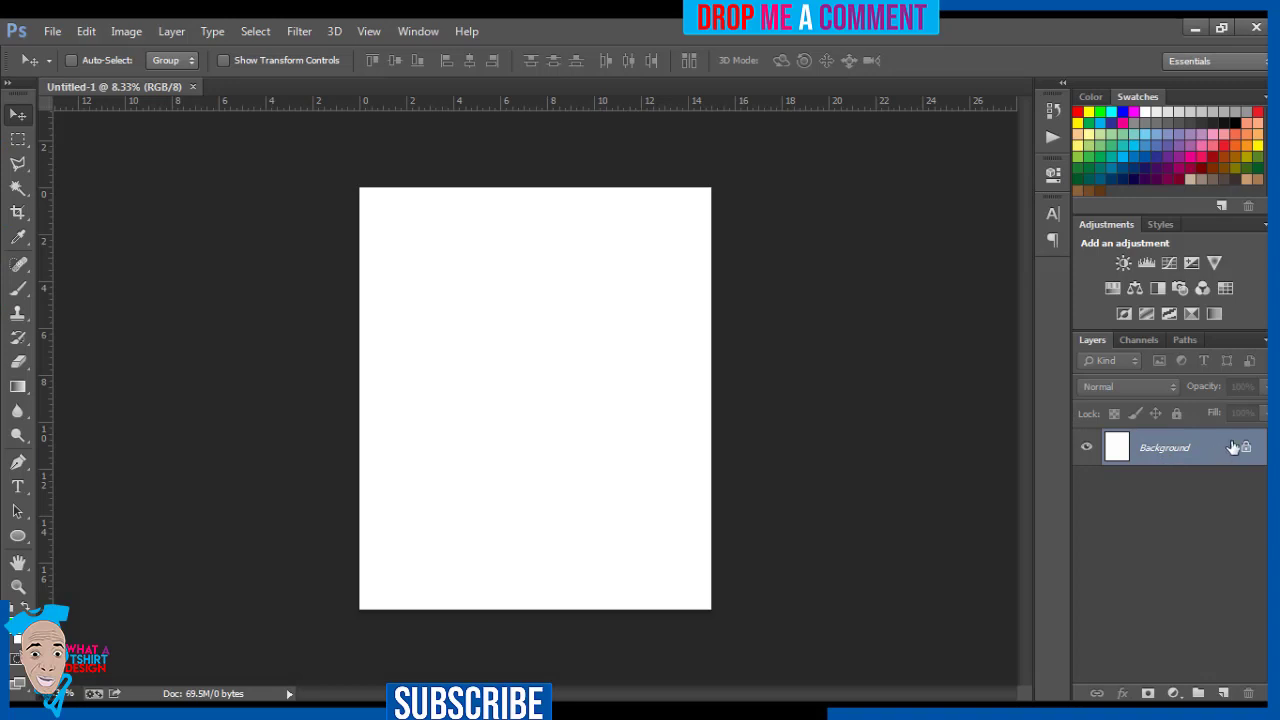
# - Convert the Background to Layer 0 and place SUMMER TIME.png from Explorer onto the canvas
pyautogui.doubleClick(1246, 452)
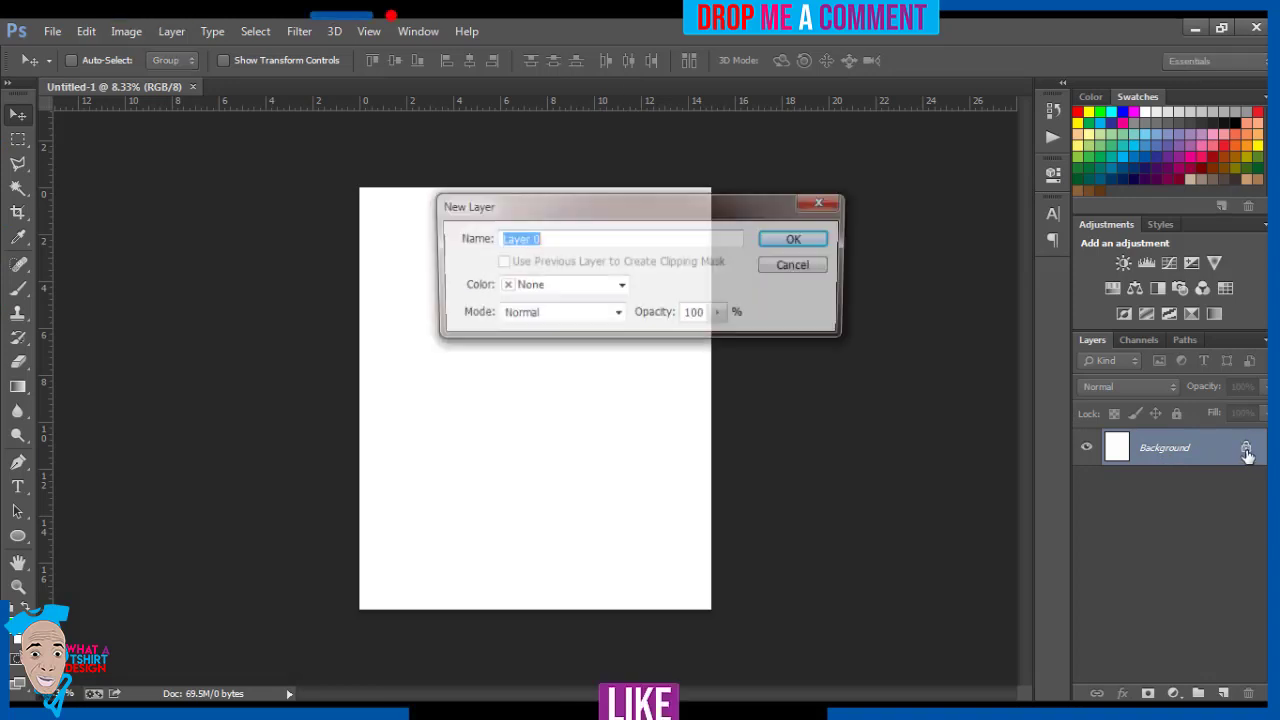
pyautogui.click(799, 240)
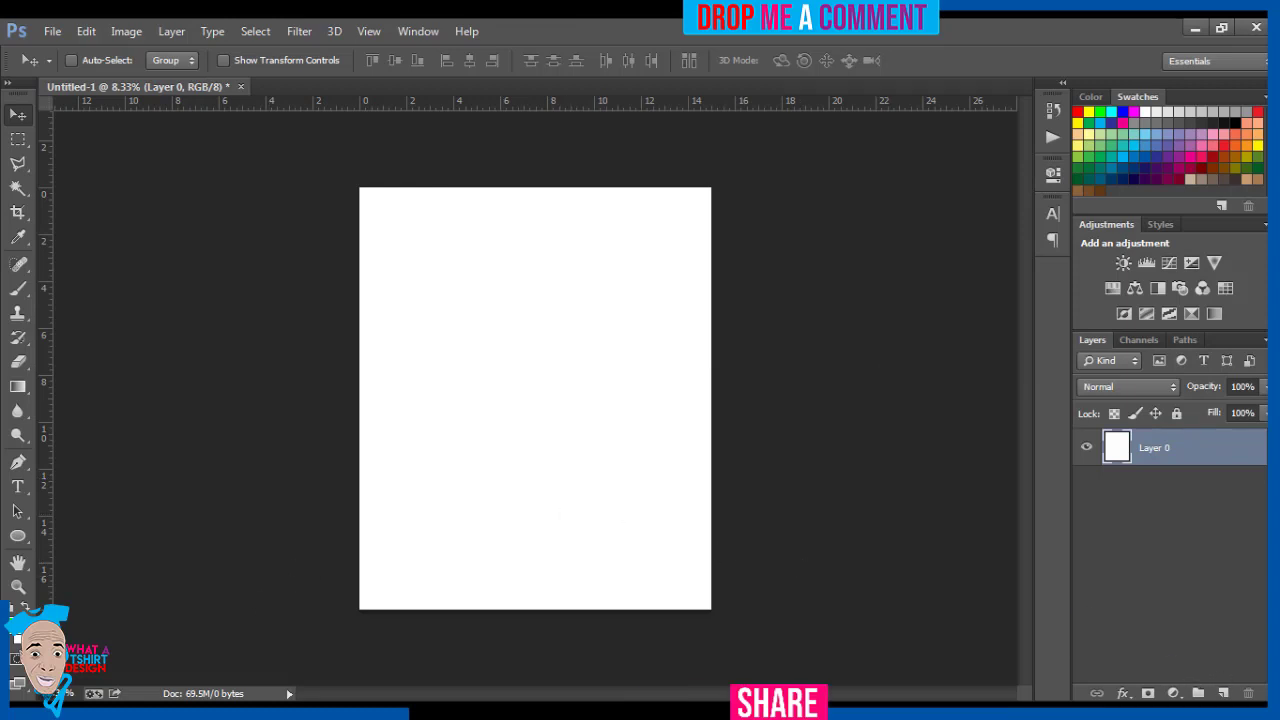
pyautogui.hotkey('alt', 'Tab')
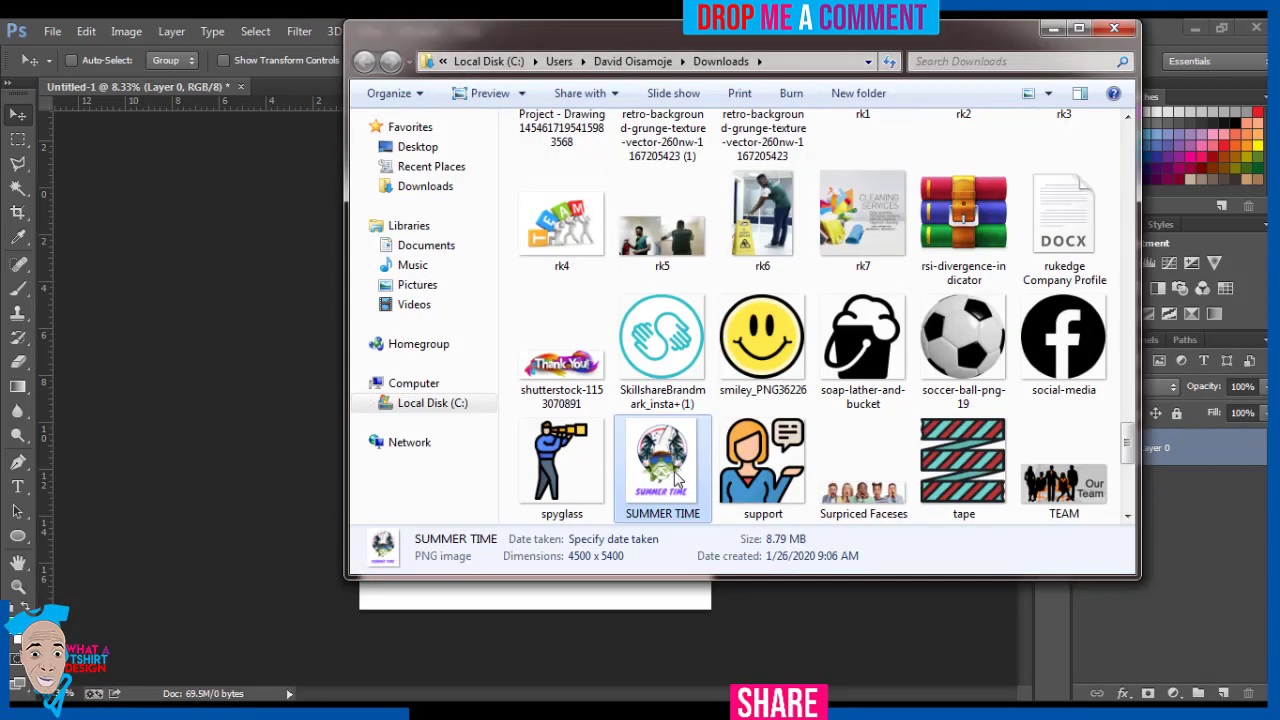
pyautogui.moveTo(676, 478); pyautogui.dragTo(221, 481)
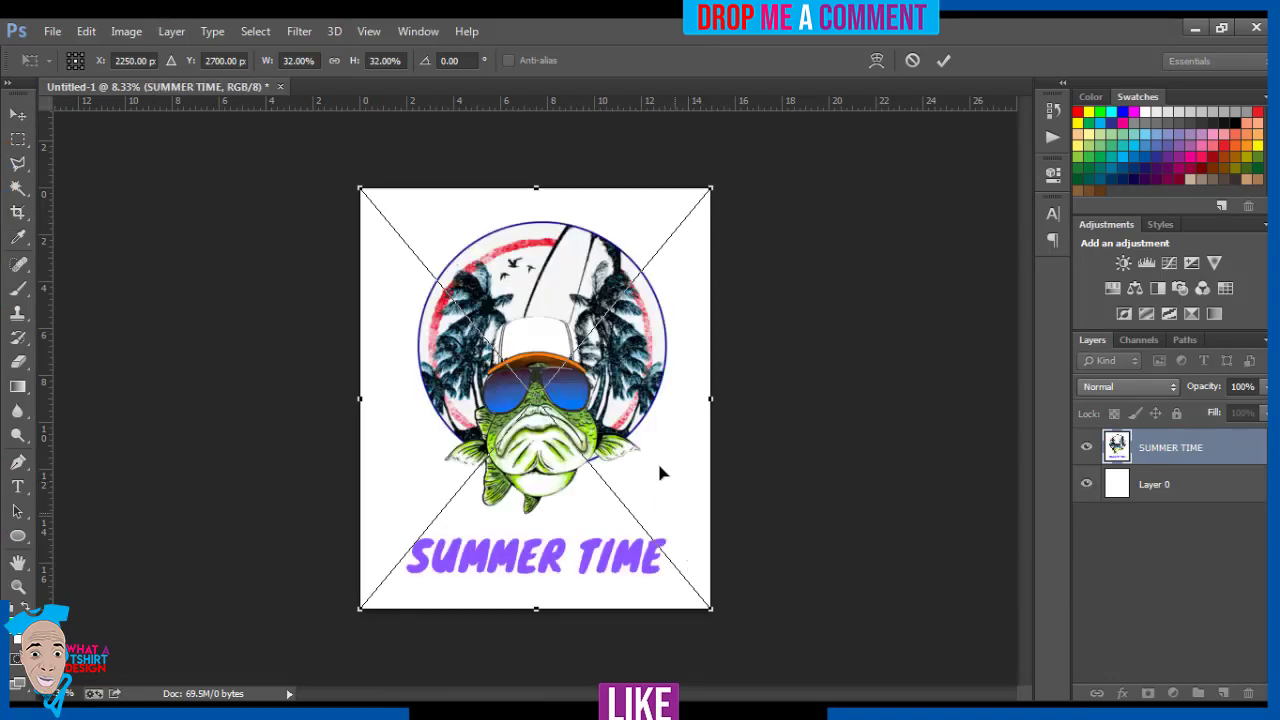
pyautogui.press('Return')
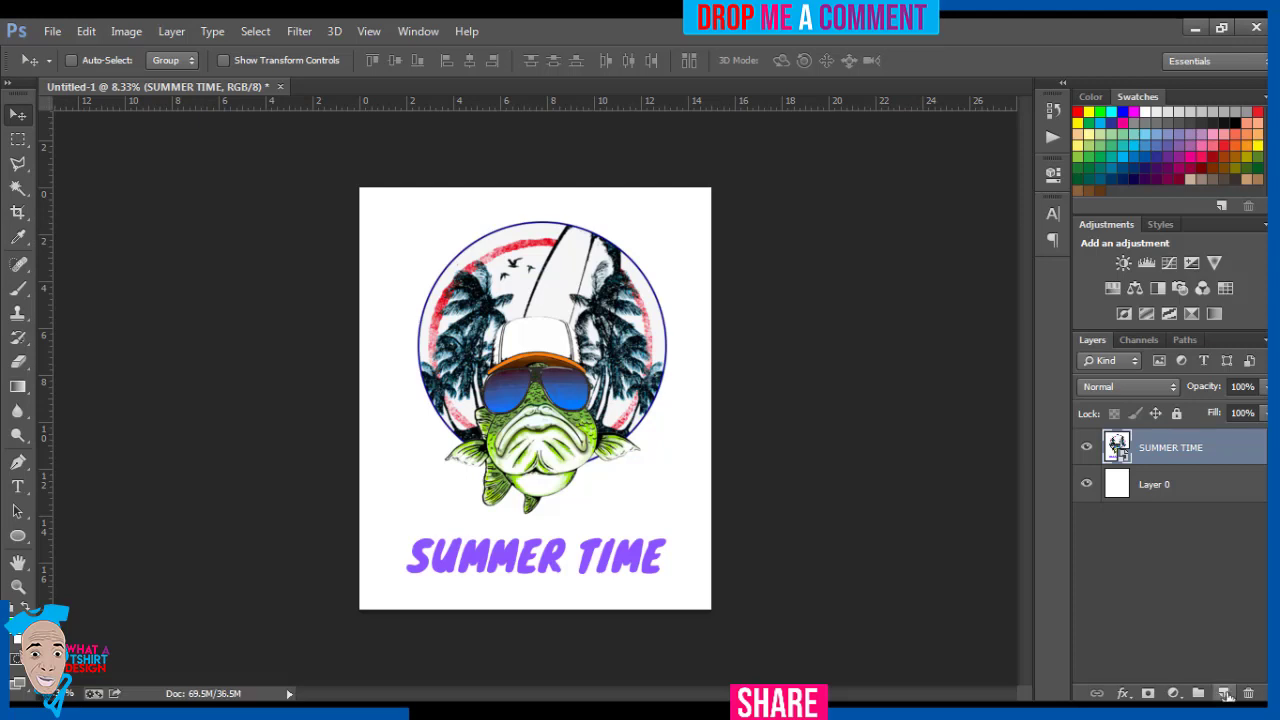
# - Add empty Layer 1, select the SUMMER TIME layer, hide Layer 0 and choose the Magic Wand
pyautogui.click(1224, 694)
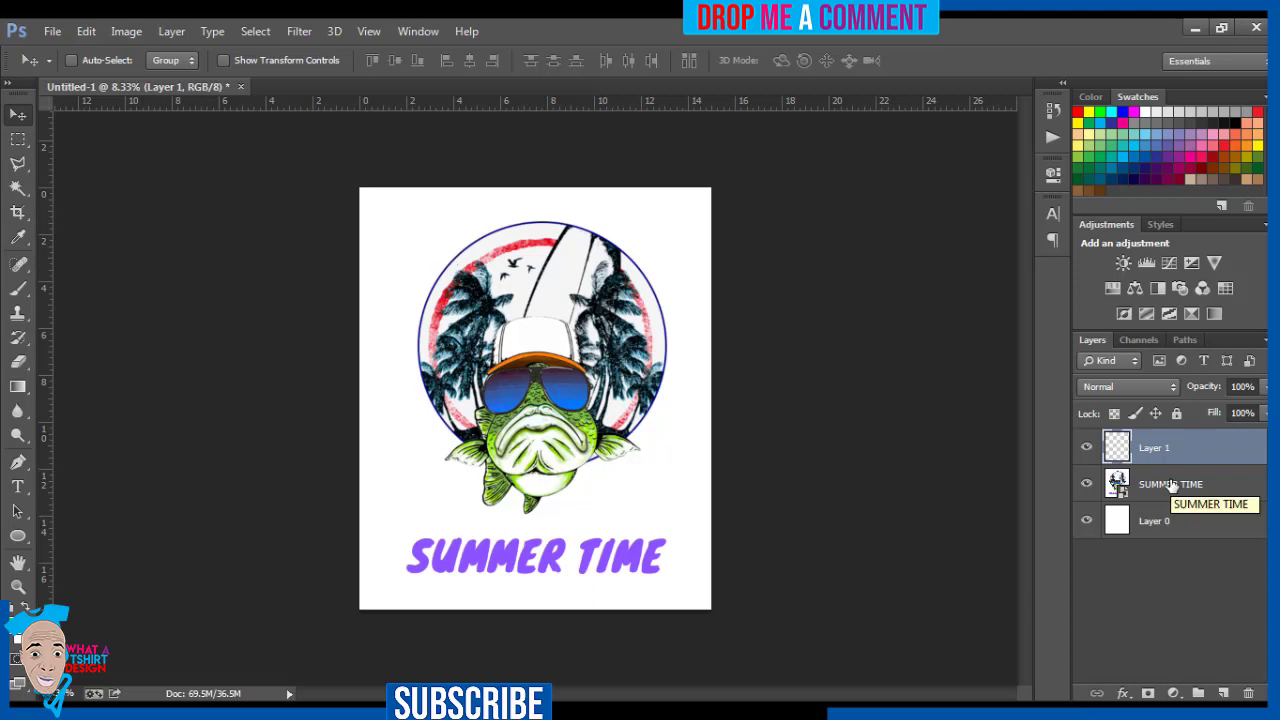
pyautogui.click(1172, 486)
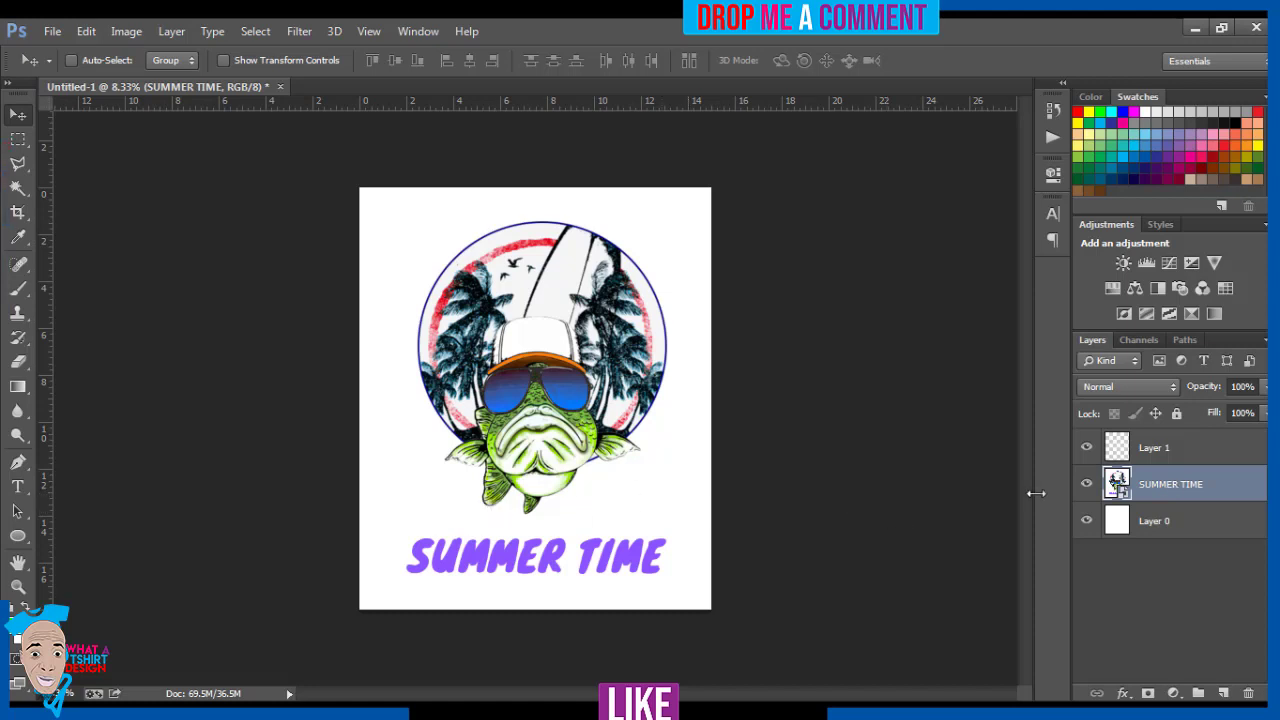
pyautogui.click(1087, 521)
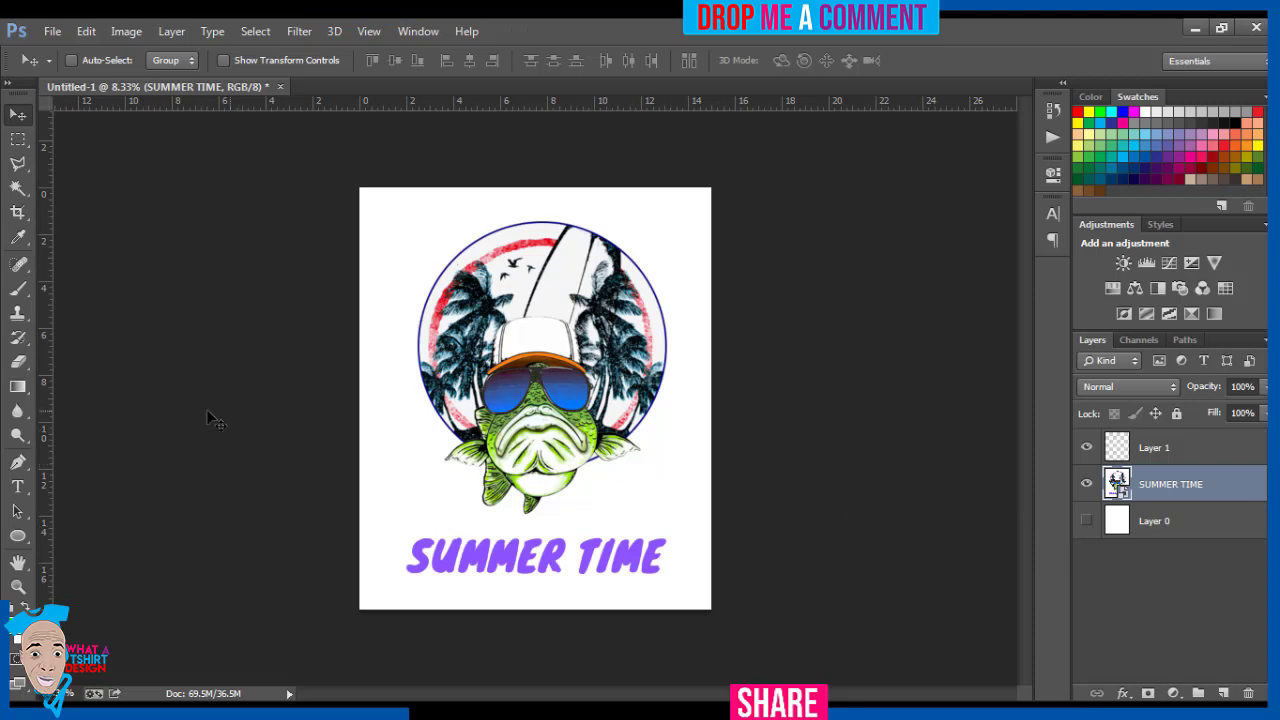
pyautogui.click(15, 195)
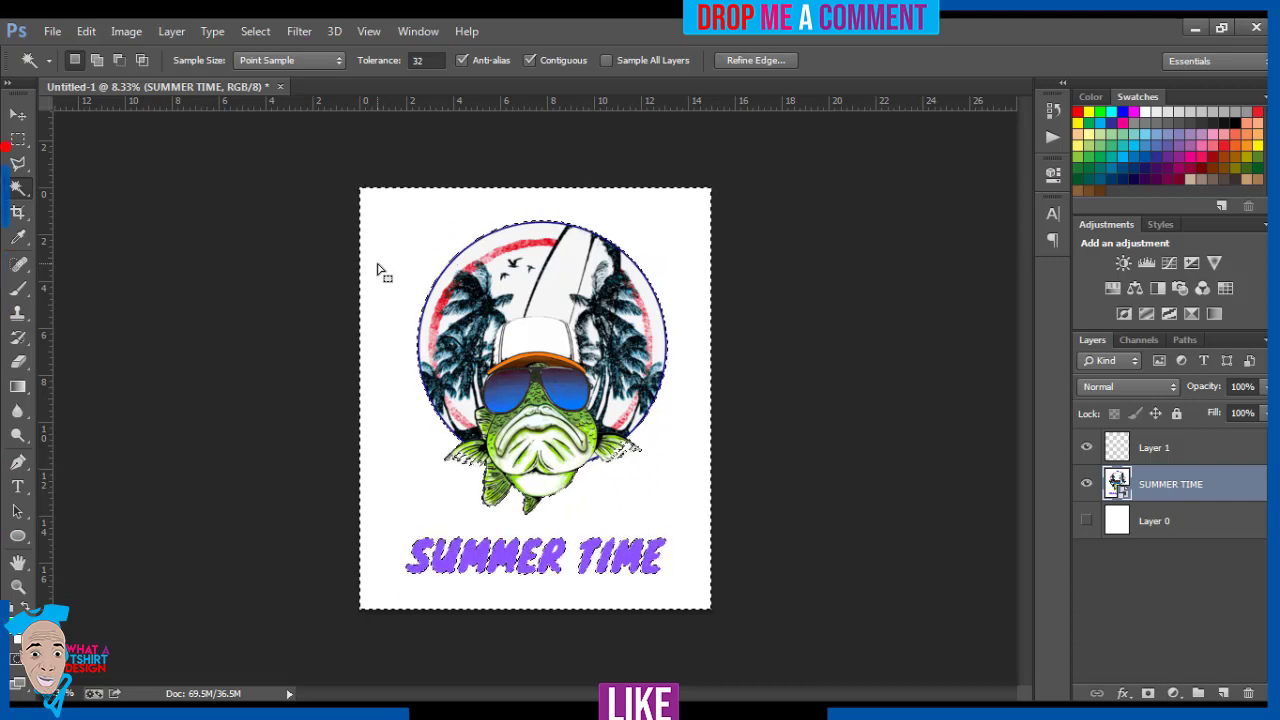
# - Rasterize the SUMMER TIME smart object and delete the selected white background
pyautogui.press('Delete')
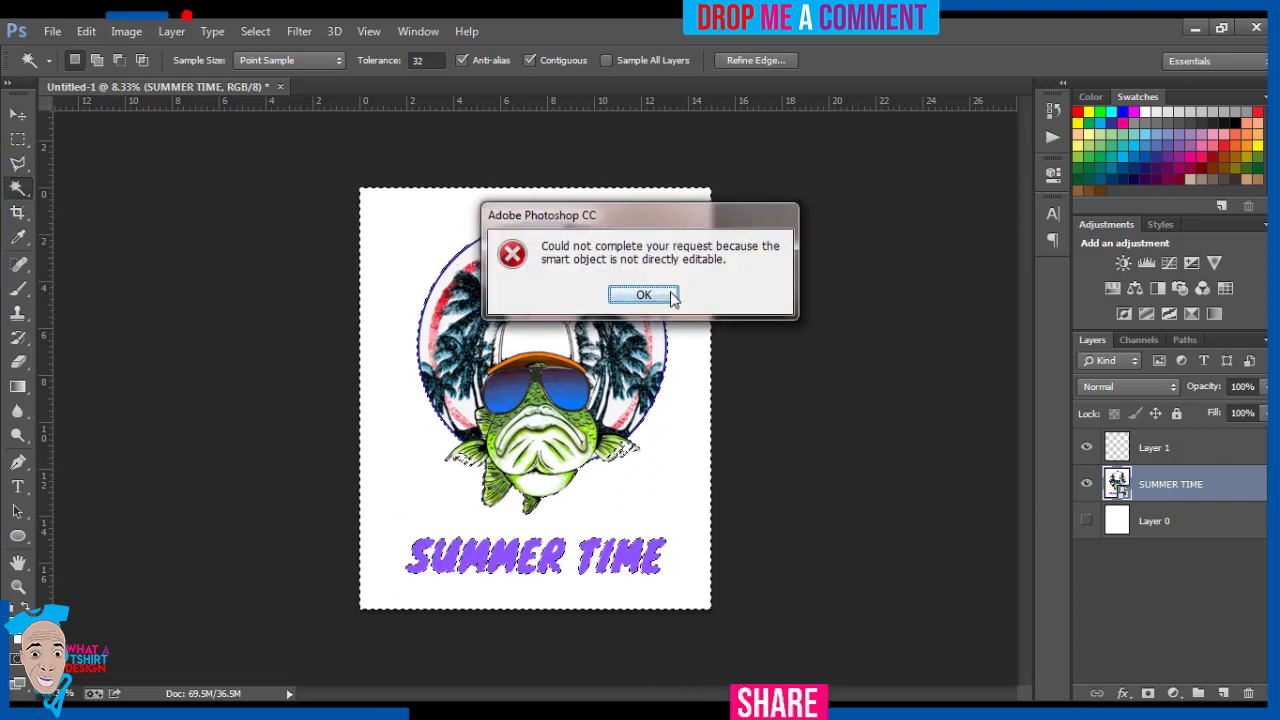
pyautogui.click(667, 295)
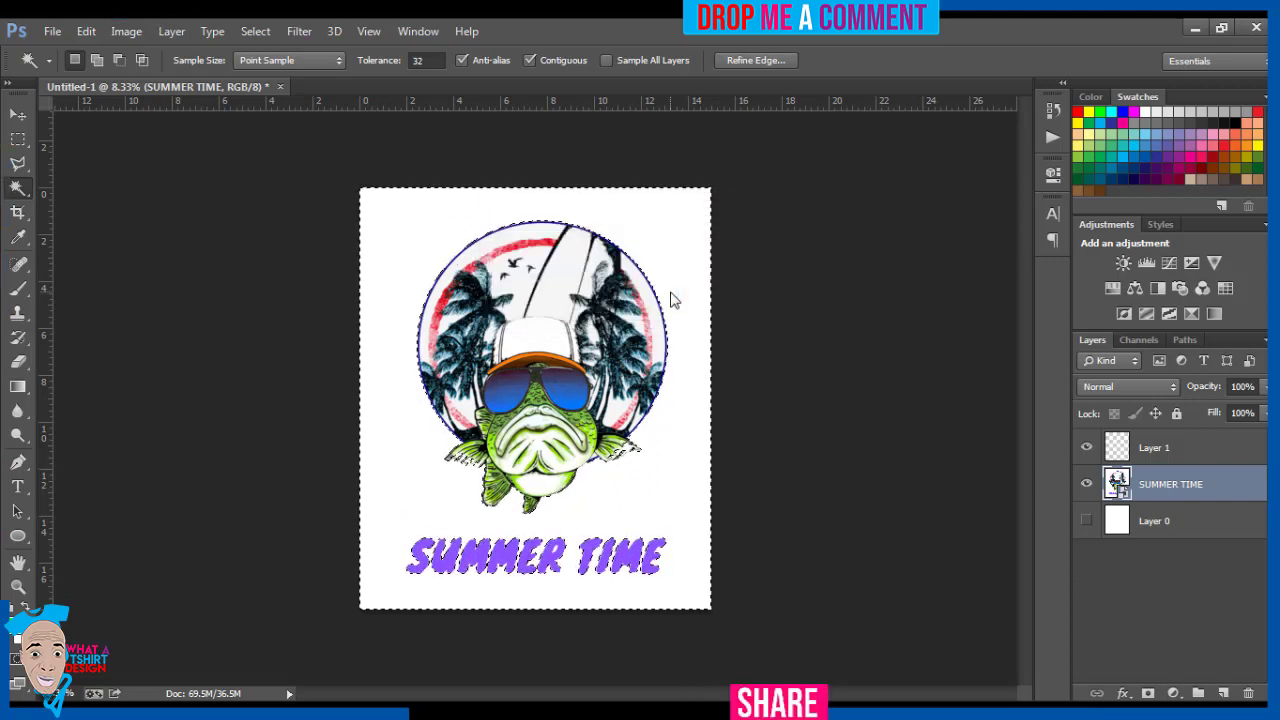
pyautogui.doubleClick(1260, 487)
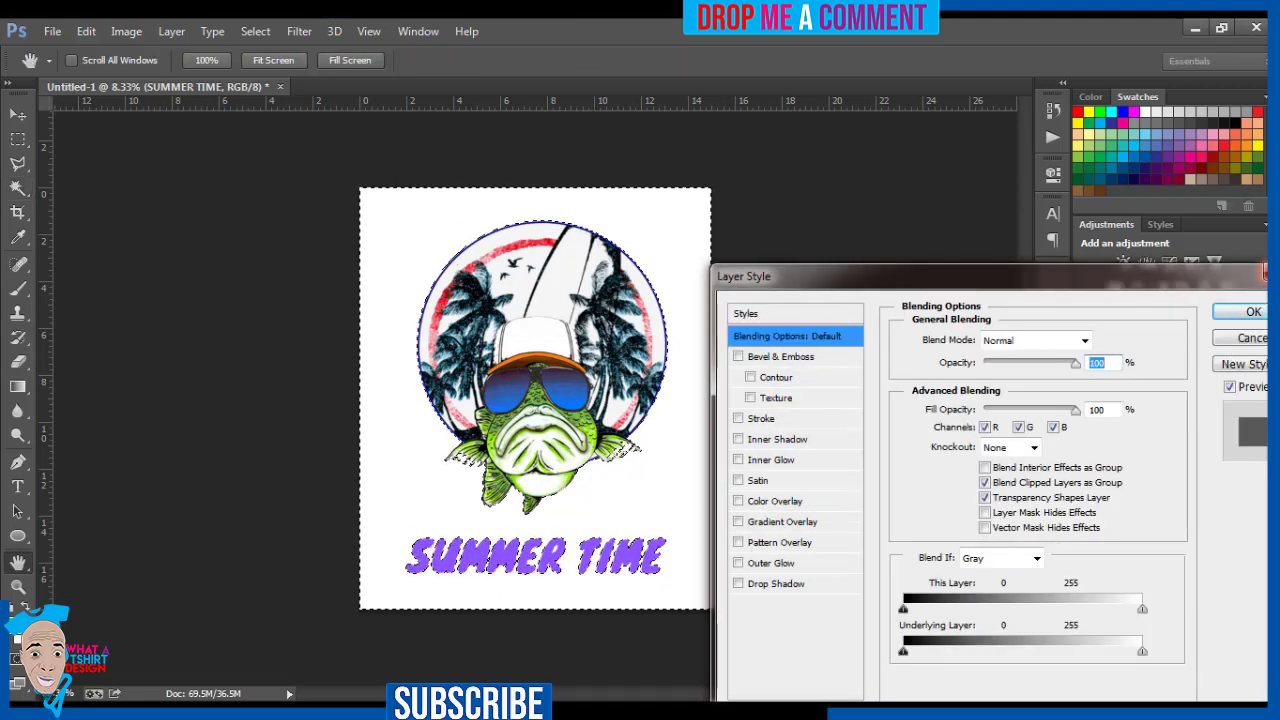
pyautogui.click(1240, 338)
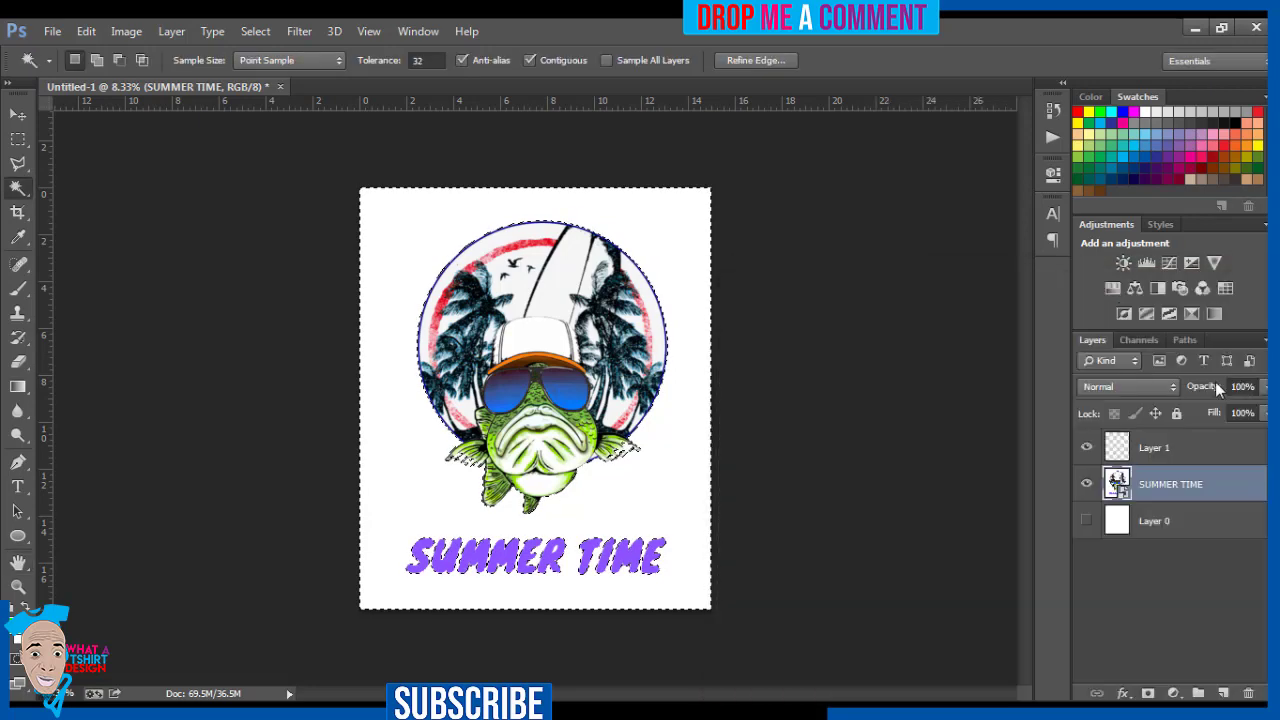
pyautogui.rightClick(1217, 492)
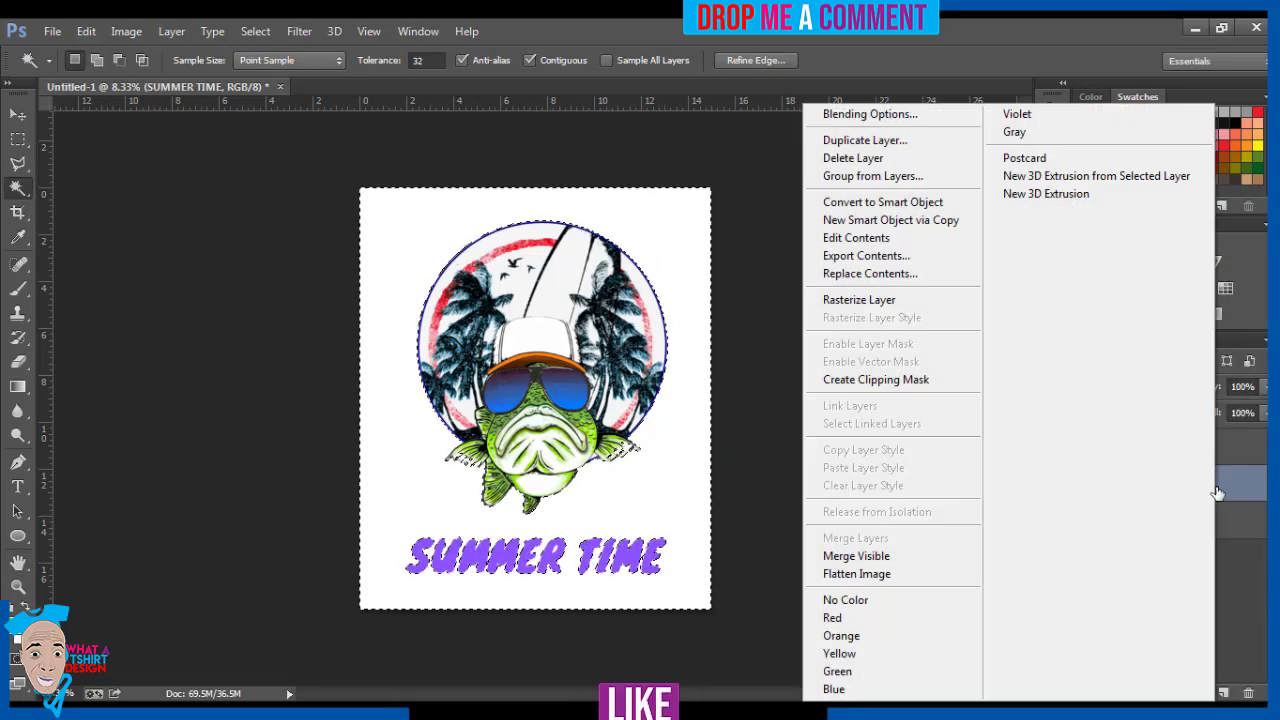
pyautogui.click(891, 302)
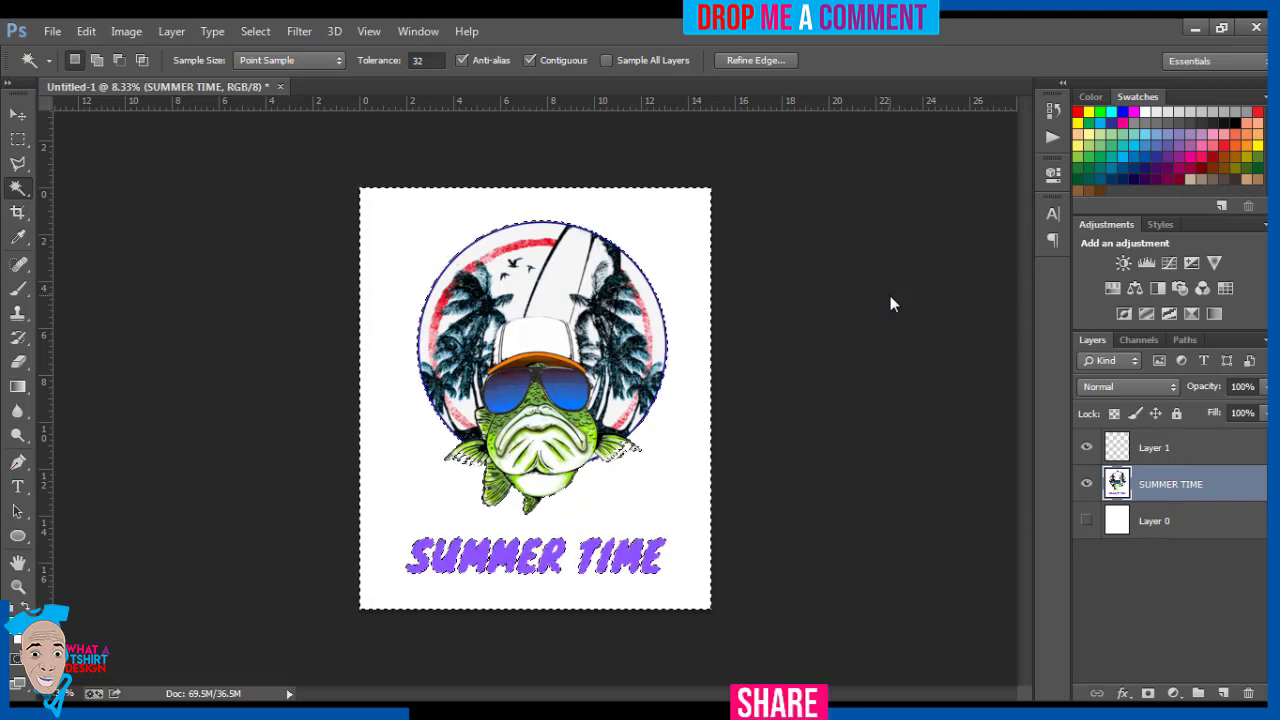
pyautogui.press('Delete')
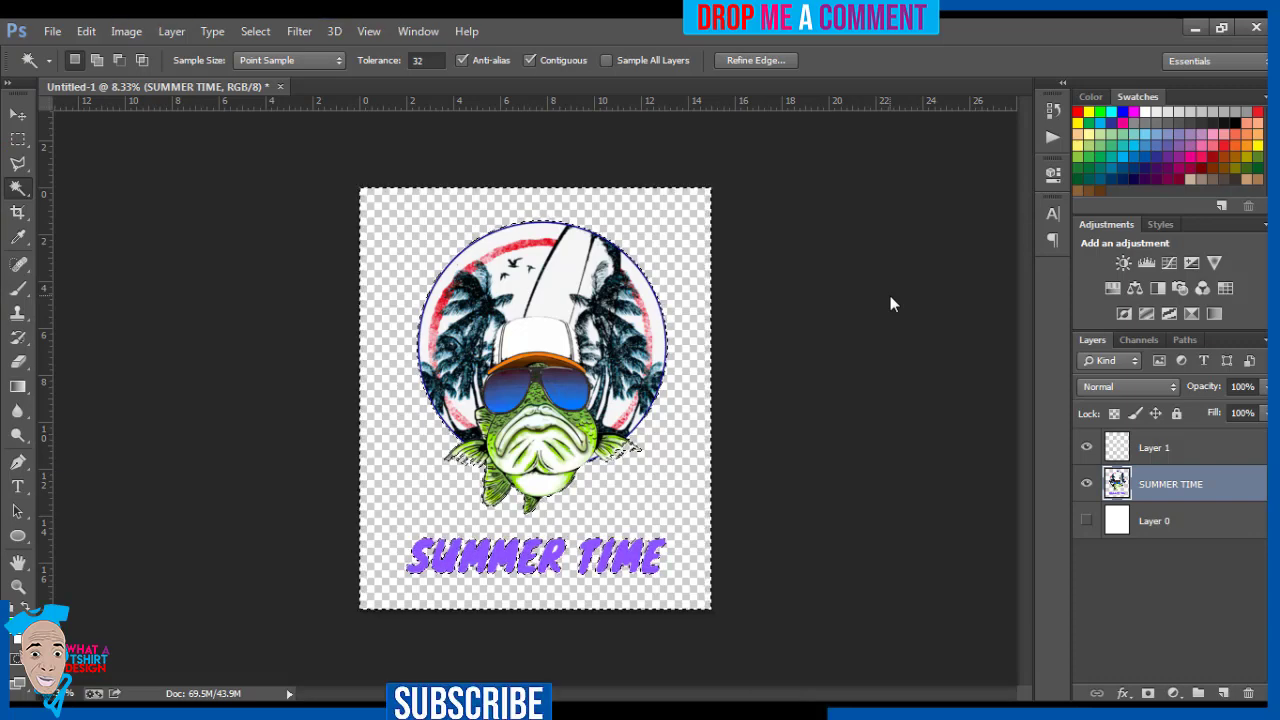
# - Zoom in to inspect the transparent edges, deselect, return to the Move tool and fit the canvas
pyautogui.hotkey('ctrl', '+')
pyautogui.hotkey('ctrl', '+')
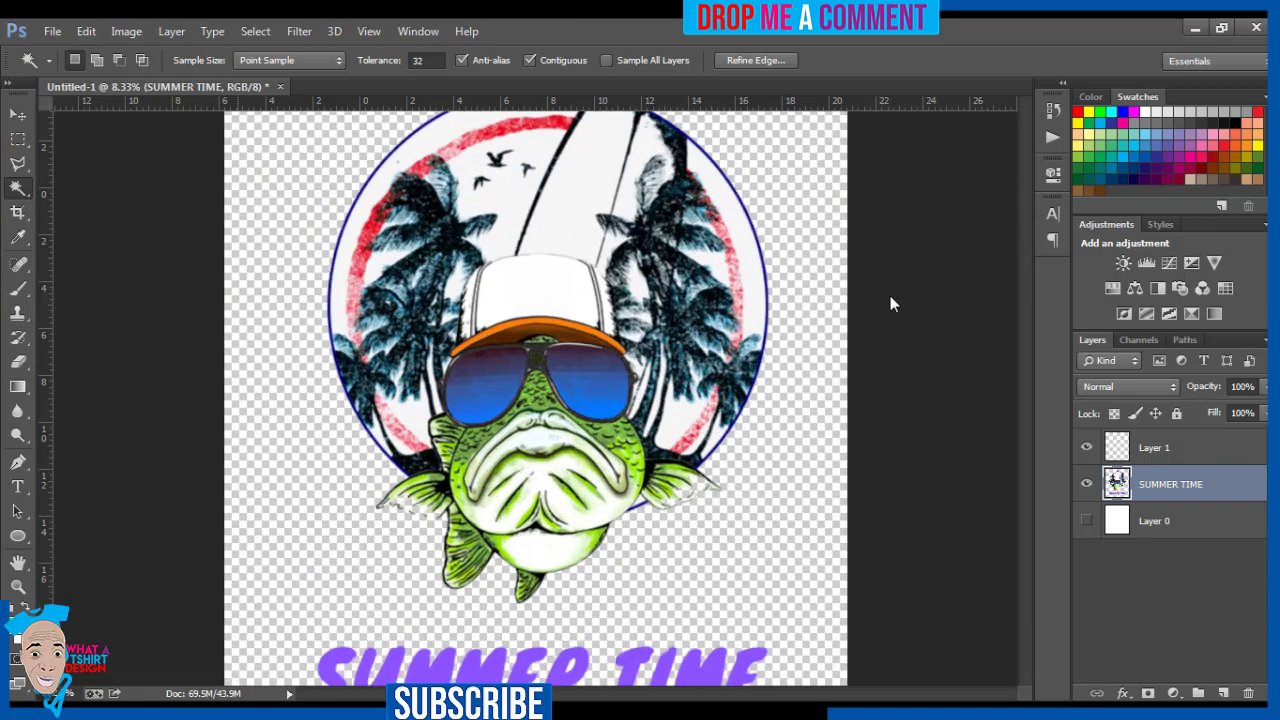
pyautogui.hotkey('ctrl', '+')
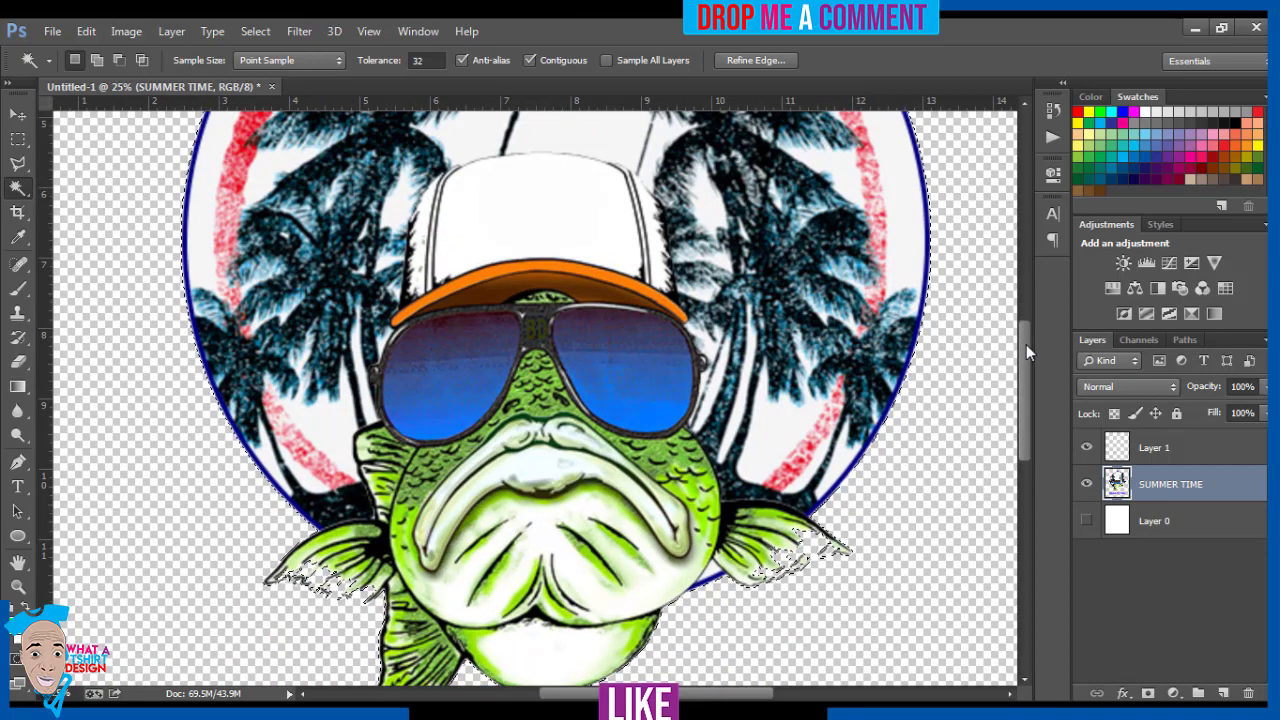
pyautogui.moveTo(1026, 344); pyautogui.dragTo(1030, 440)
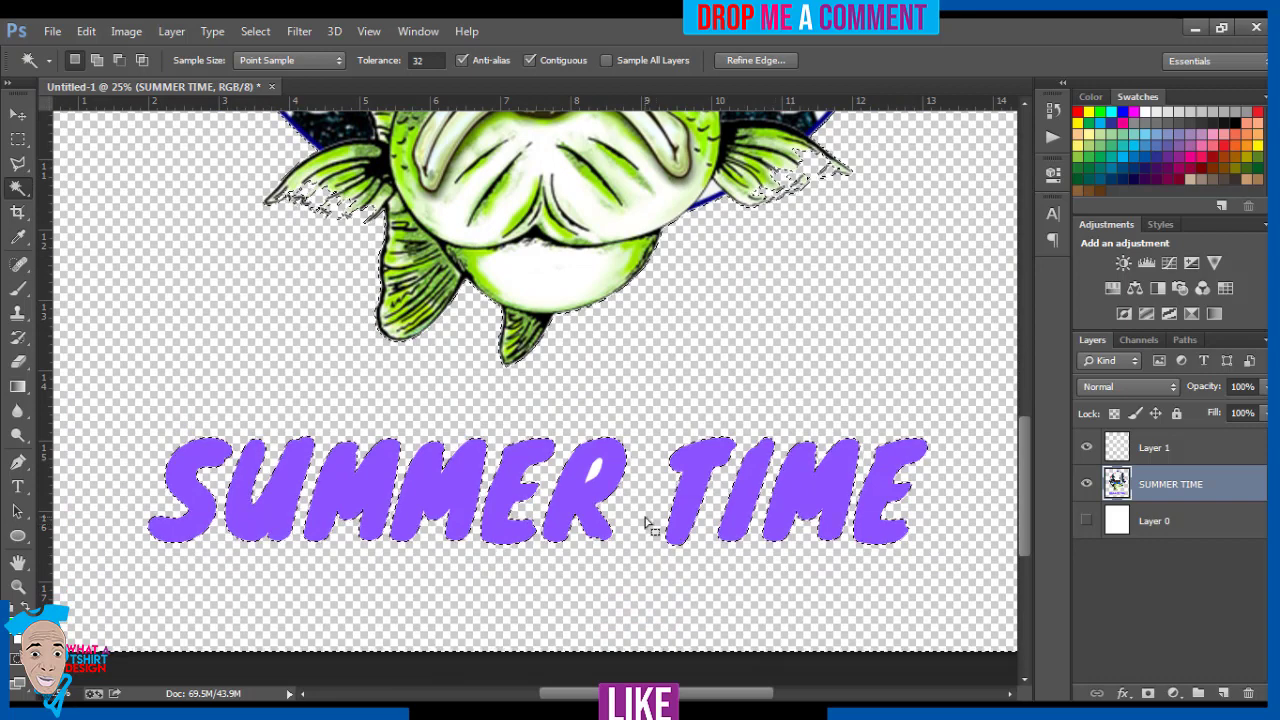
pyautogui.hotkey('ctrl', 'd')
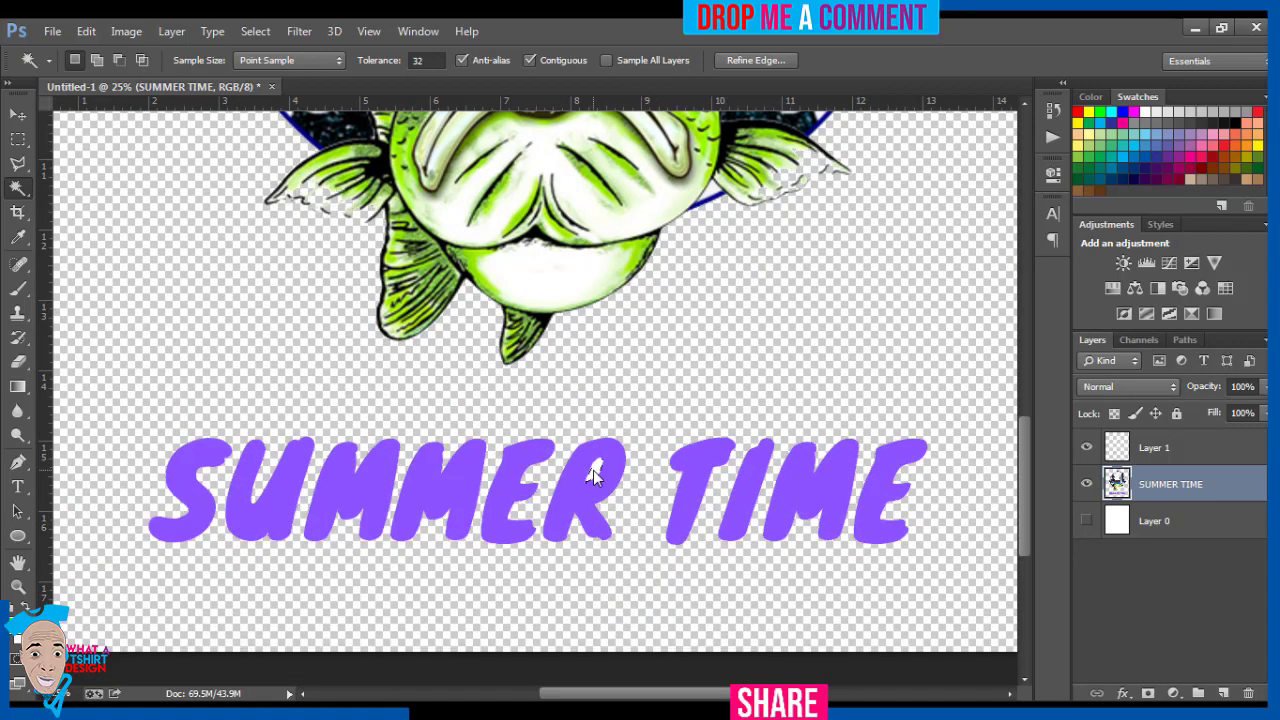
pyautogui.click(12, 142)
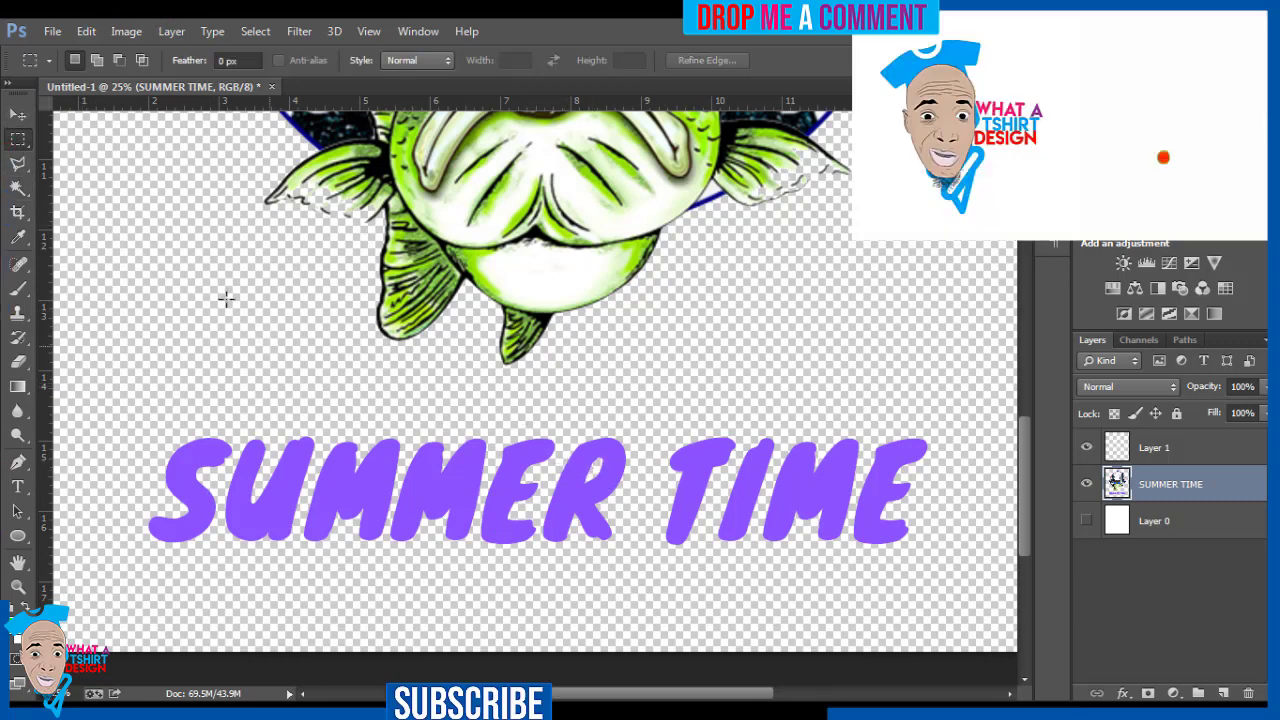
pyautogui.click(18, 118)
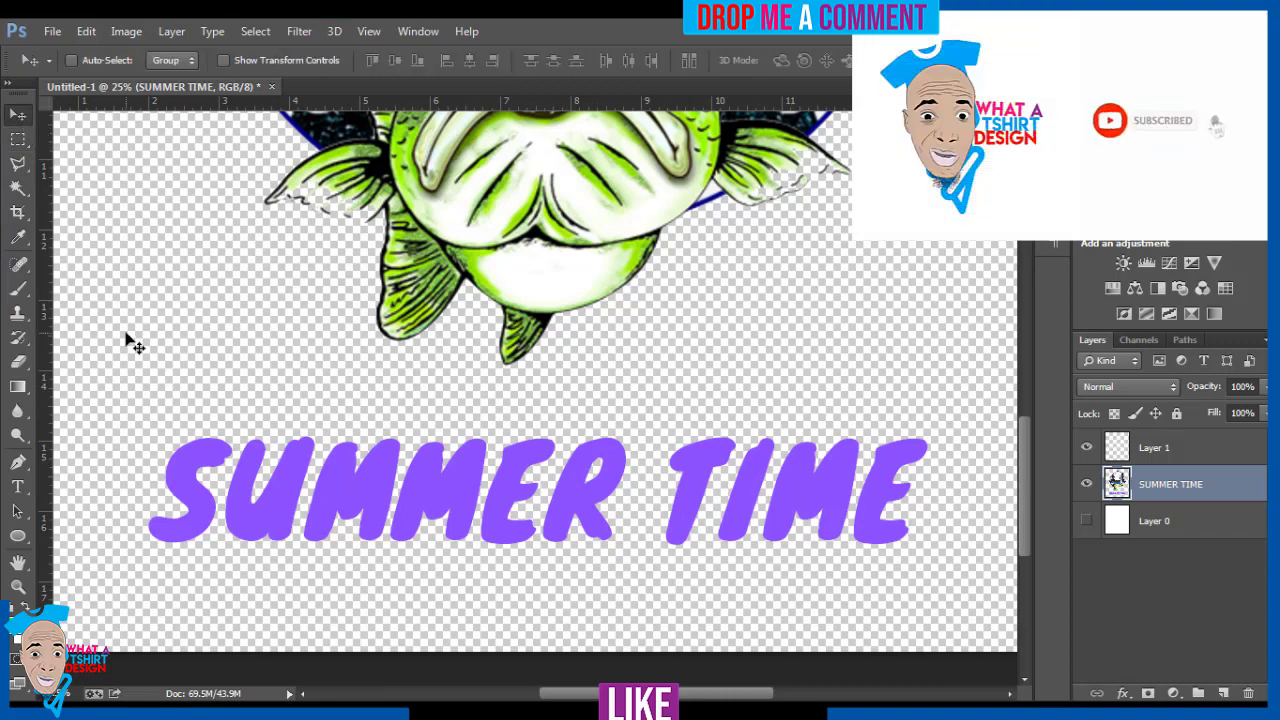
pyautogui.hotkey('ctrl', '0')
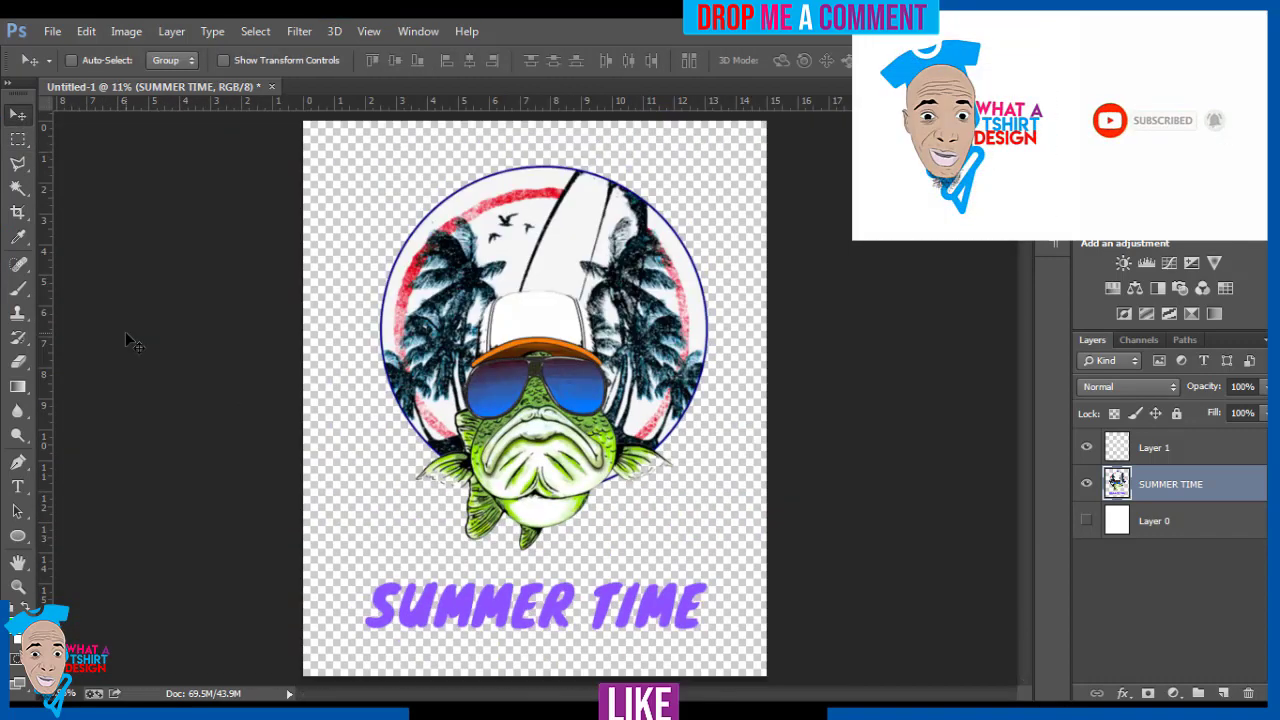